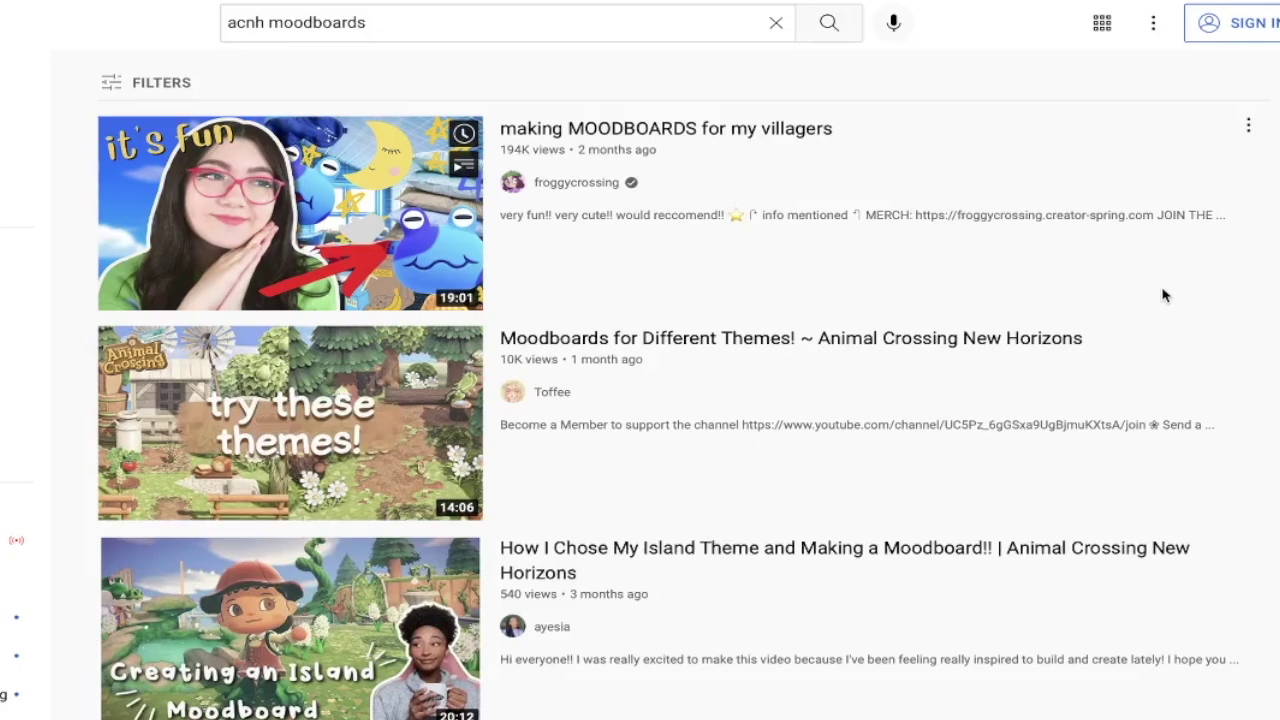
Scroll down through the YouTube results page.
{"action": "scroll", "coordinate": [1201, 310], "scroll_direction": "down", "scroll_amount": 2}
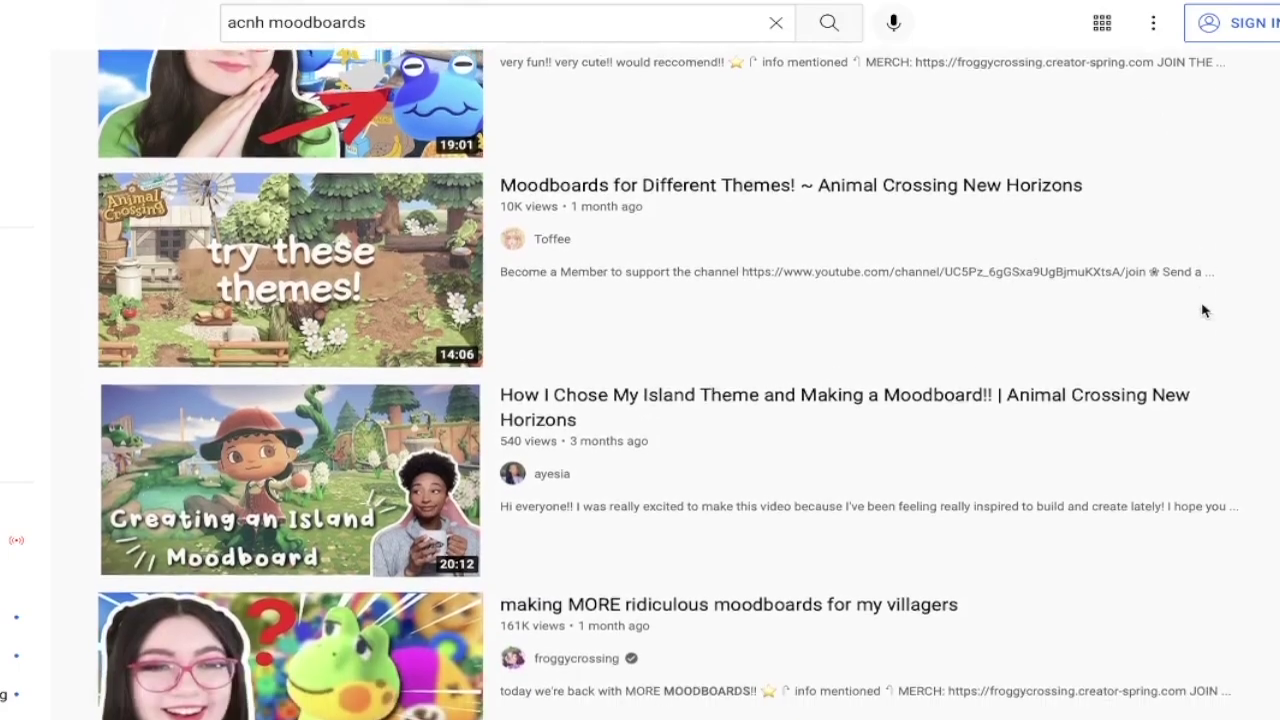
{"action": "scroll", "coordinate": [1203, 311], "scroll_direction": "down", "scroll_amount": 1}
{"action": "scroll", "coordinate": [1187, 468], "scroll_direction": "down", "scroll_amount": 1}
{"action": "scroll", "coordinate": [1187, 468], "scroll_direction": "down", "scroll_amount": 2}
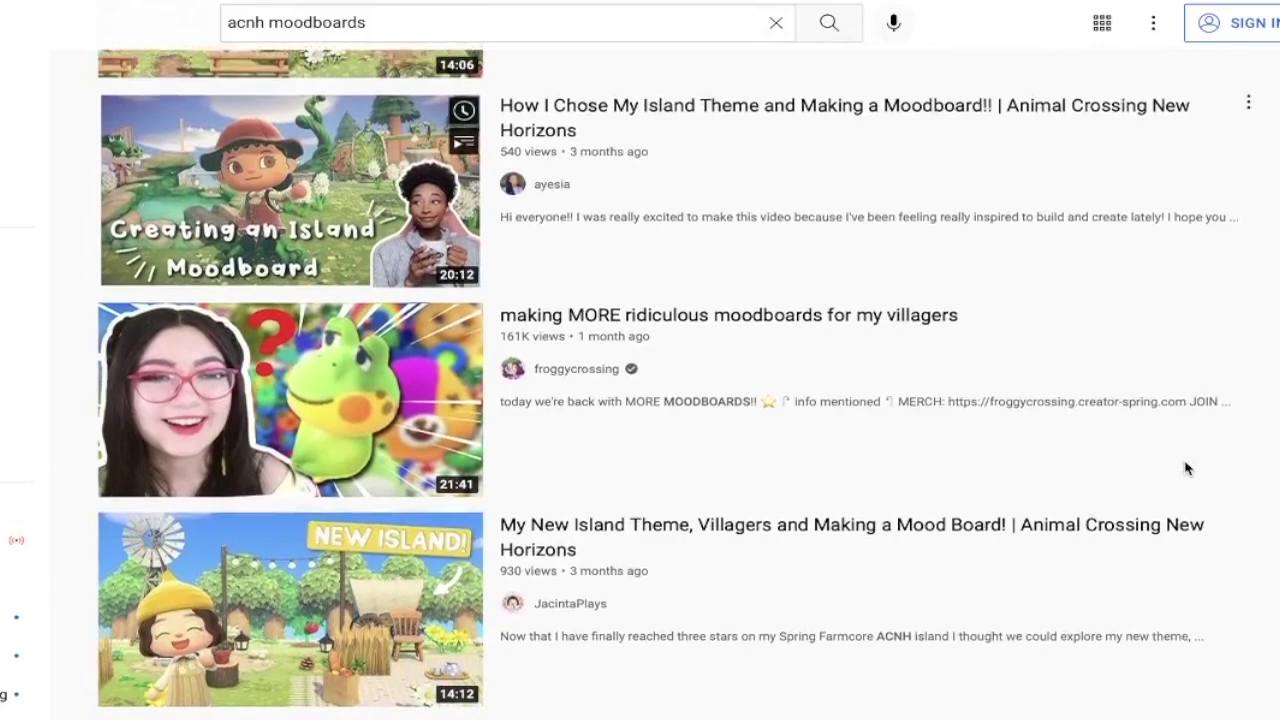
{"action": "scroll", "coordinate": [1187, 468], "scroll_direction": "down", "scroll_amount": 3}
{"action": "scroll", "coordinate": [1187, 468], "scroll_direction": "down", "scroll_amount": 1}
{"action": "scroll", "coordinate": [1187, 468], "scroll_direction": "down", "scroll_amount": 1}
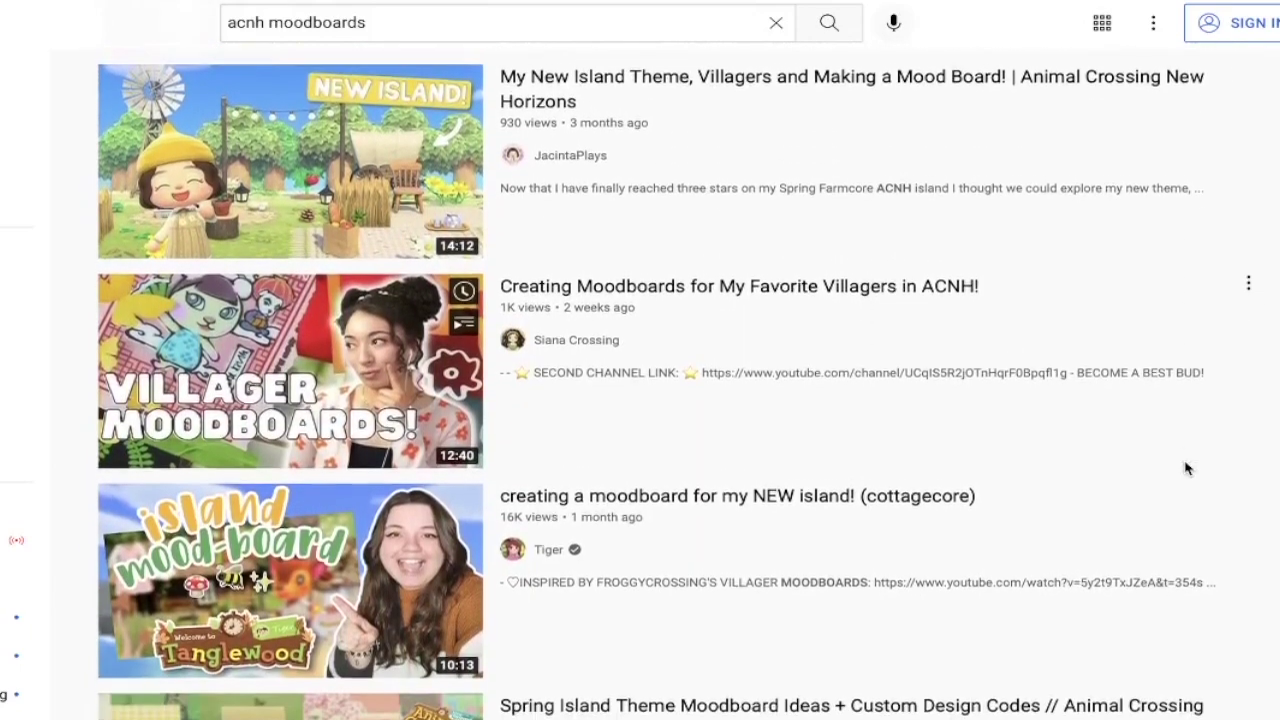
{"action": "scroll", "coordinate": [1187, 468], "scroll_direction": "down", "scroll_amount": 1}
{"action": "scroll", "coordinate": [1187, 468], "scroll_direction": "down", "scroll_amount": 1}
{"action": "scroll", "coordinate": [1187, 468], "scroll_direction": "down", "scroll_amount": 2}
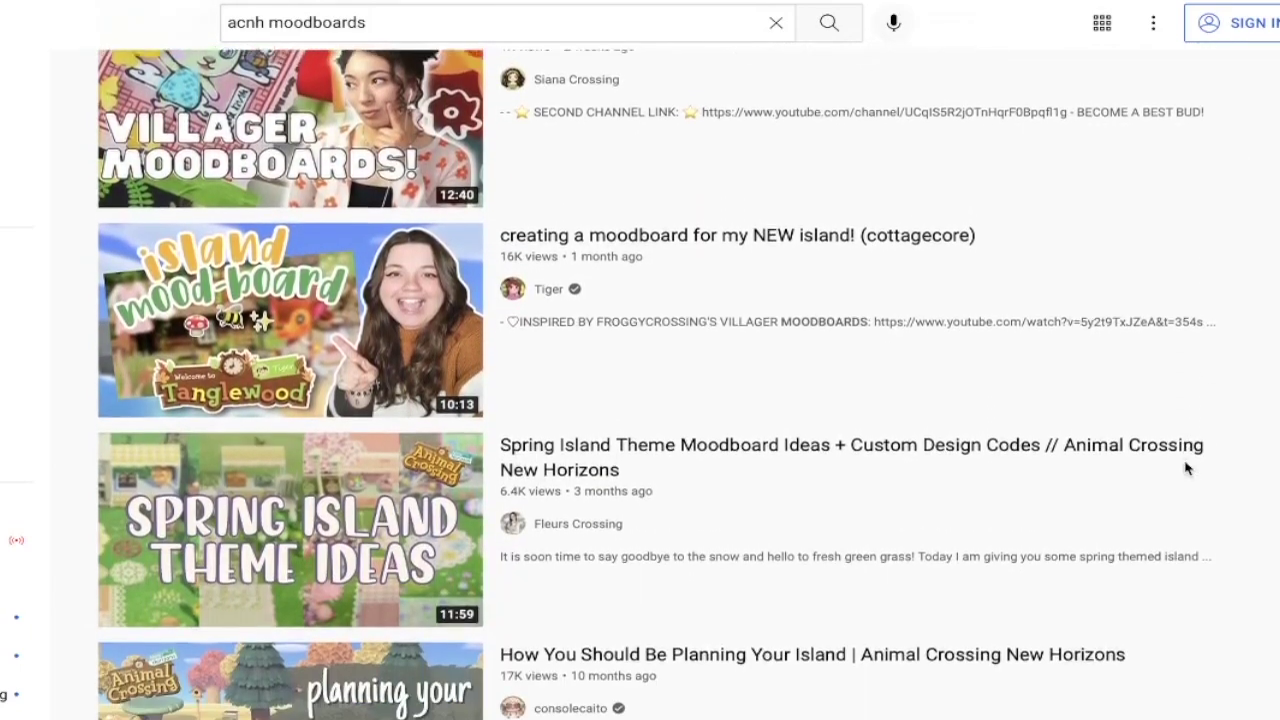
{"action": "scroll", "coordinate": [1264, 228], "scroll_direction": "down", "scroll_amount": 2}
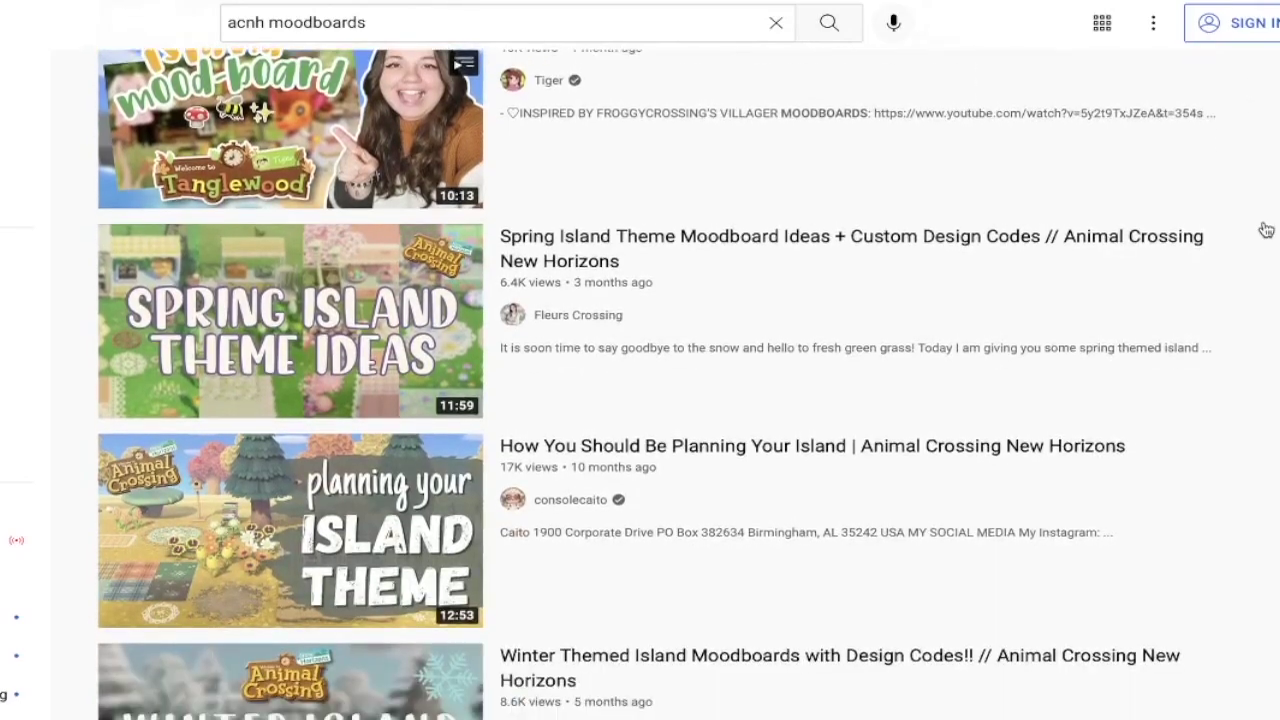
Switch to the Canva home page and look over the Recent designs grid.
{"action": "left_click", "coordinate": [691, 50]}
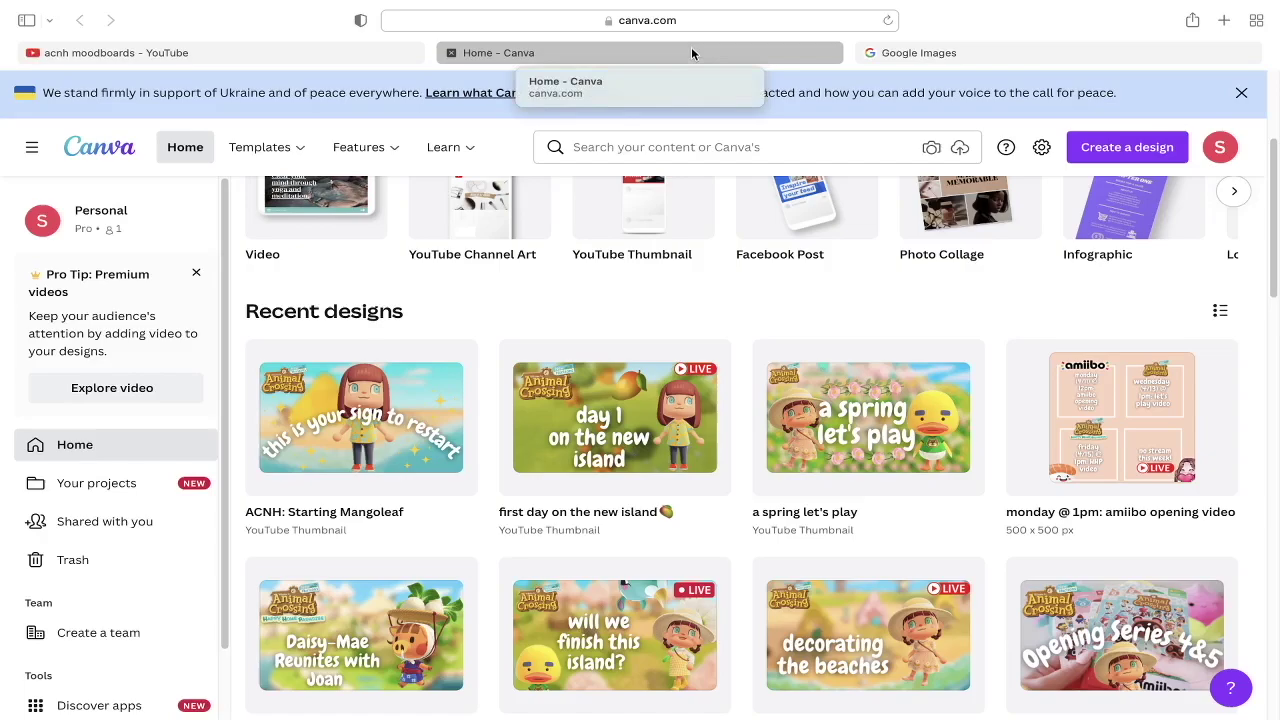
{"action": "scroll", "coordinate": [709, 301], "scroll_direction": "up", "scroll_amount": 3}
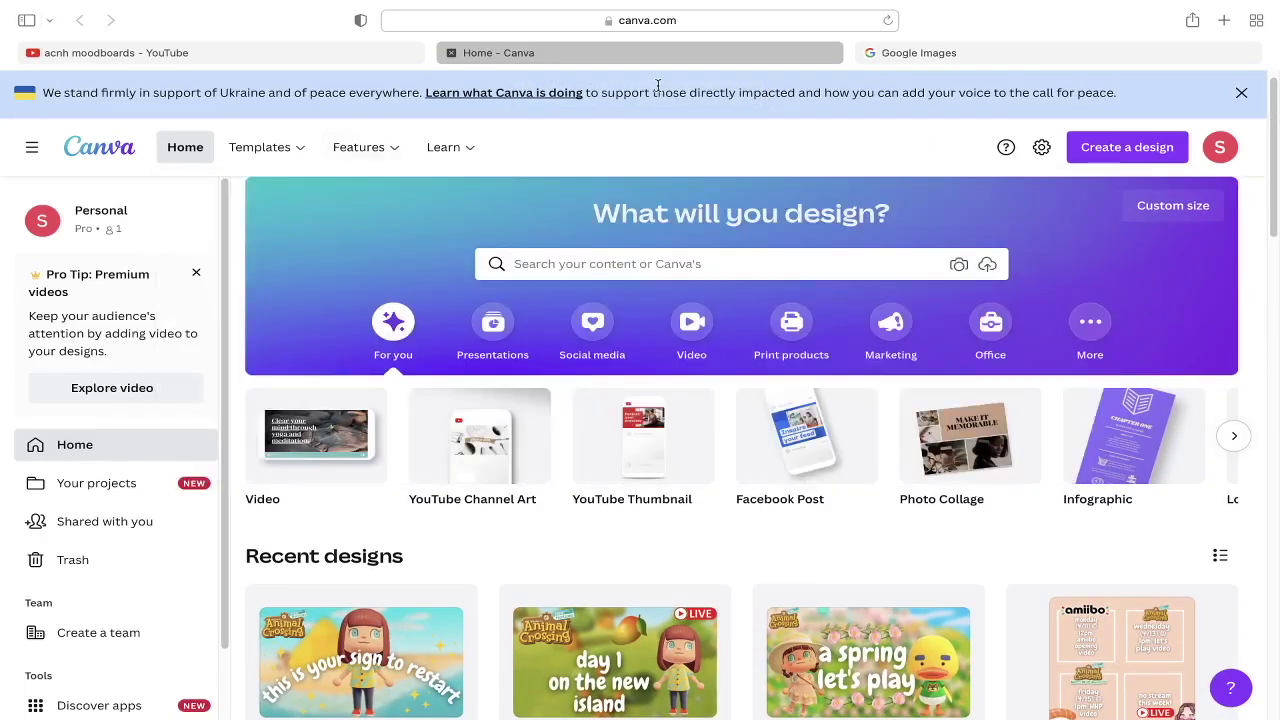
{"action": "scroll", "coordinate": [753, 165], "scroll_direction": "down", "scroll_amount": 1}
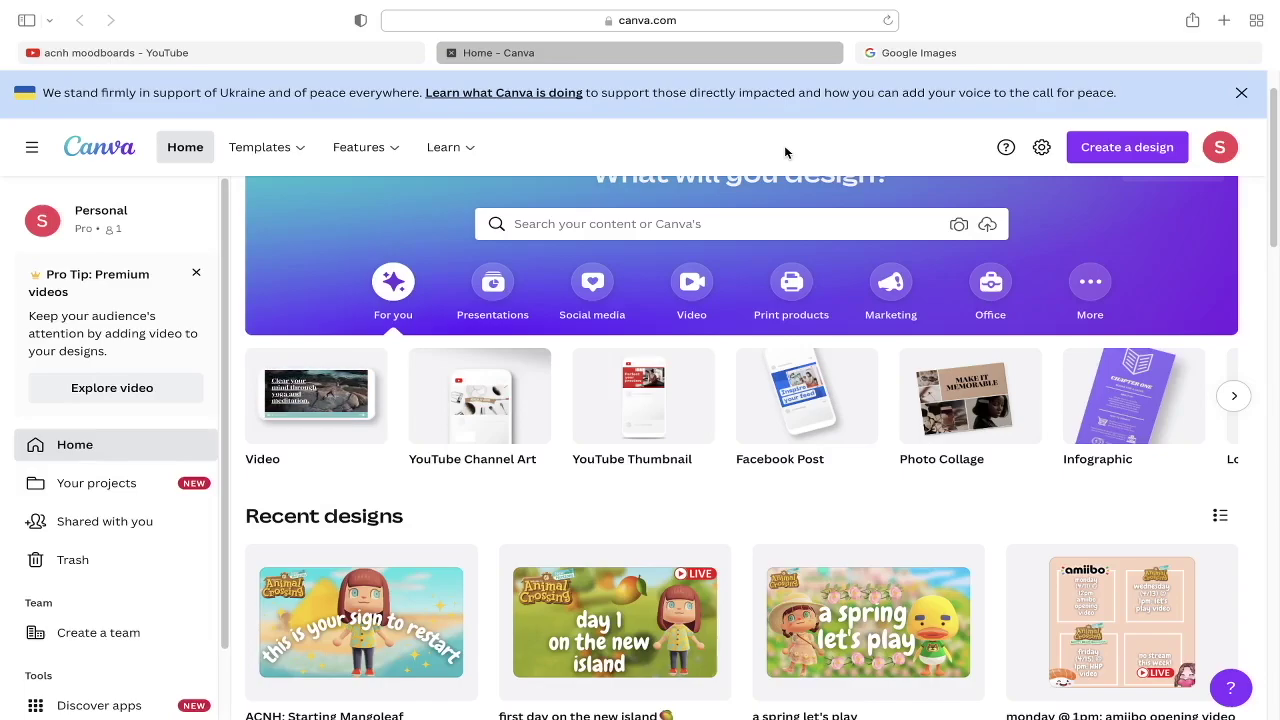
{"action": "scroll", "coordinate": [785, 152], "scroll_direction": "up", "scroll_amount": 1}
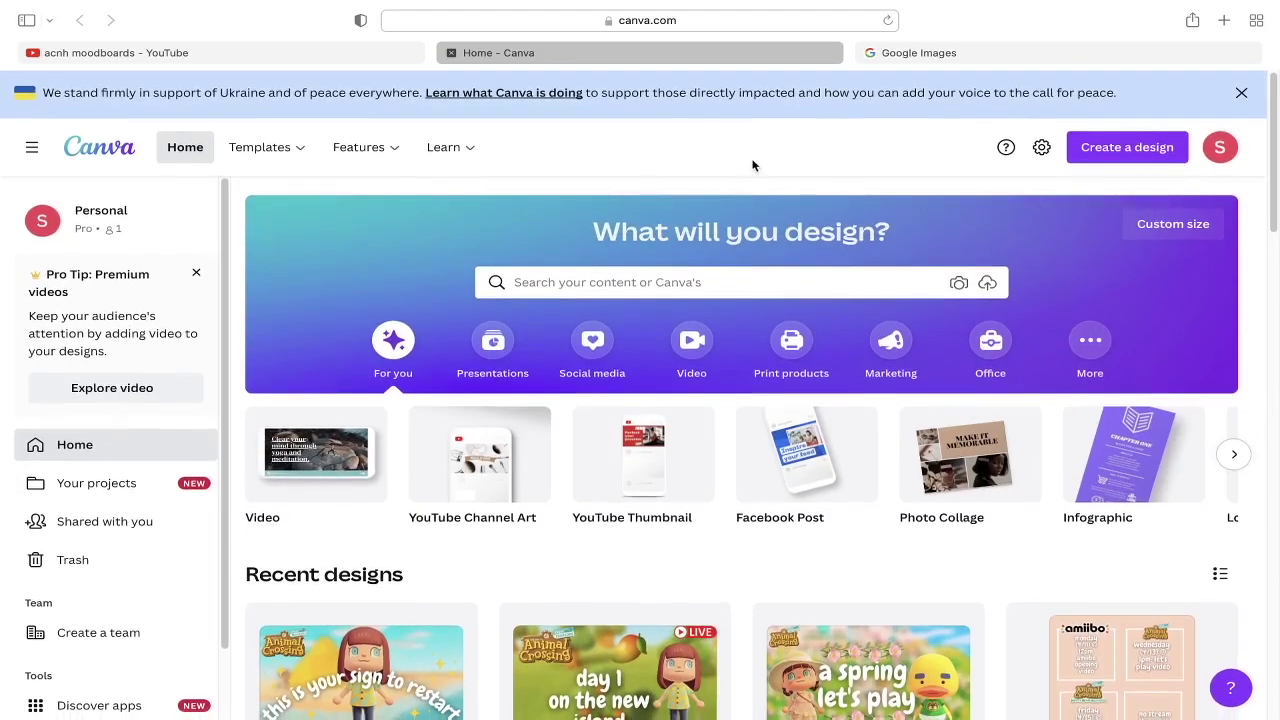
{"action": "scroll", "coordinate": [756, 148], "scroll_direction": "down", "scroll_amount": 5}
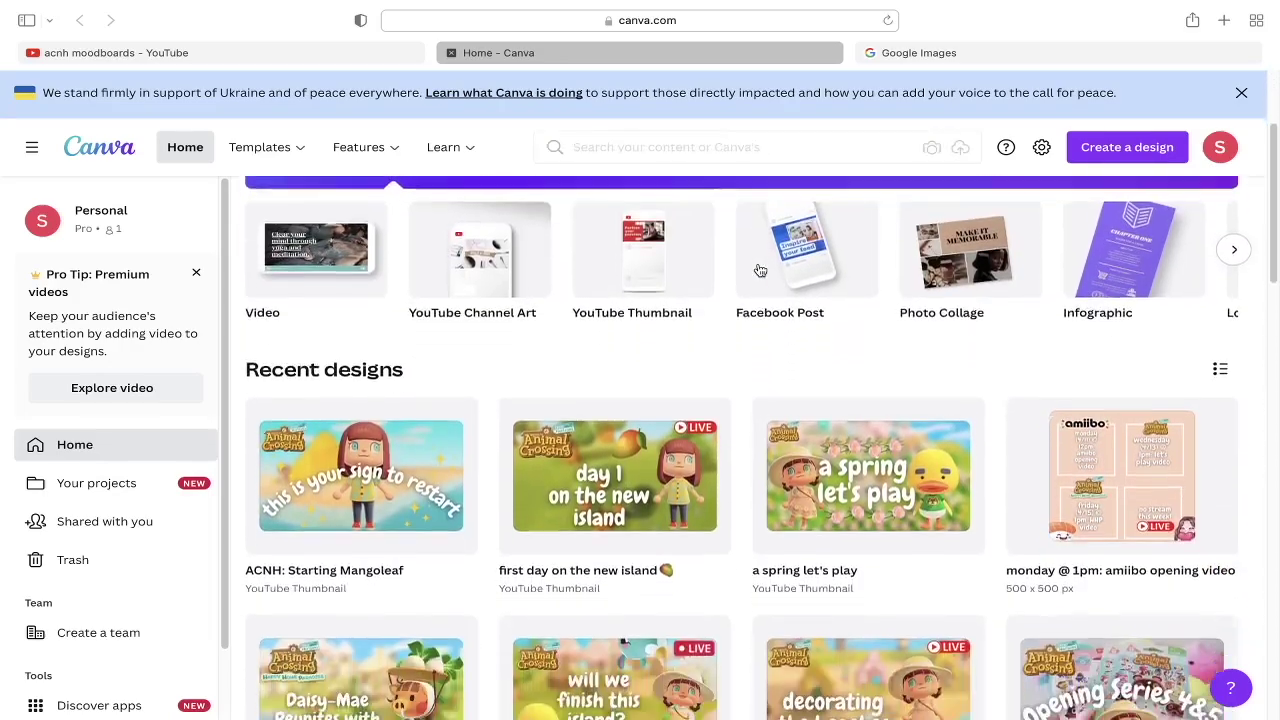
{"action": "scroll", "coordinate": [769, 363], "scroll_direction": "down", "scroll_amount": 5}
{"action": "scroll", "coordinate": [787, 313], "scroll_direction": "up", "scroll_amount": 3}
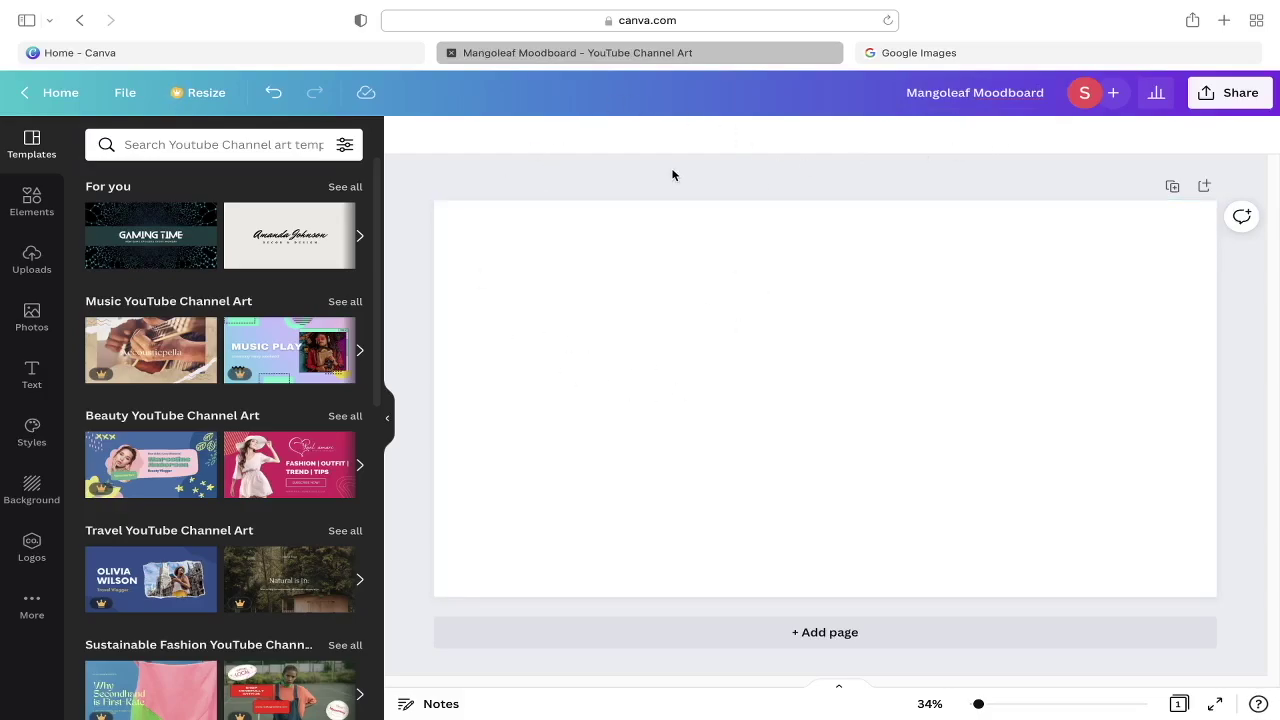
Browse the stock Photos panel and the uploaded images.
{"action": "left_click", "coordinate": [32, 316]}
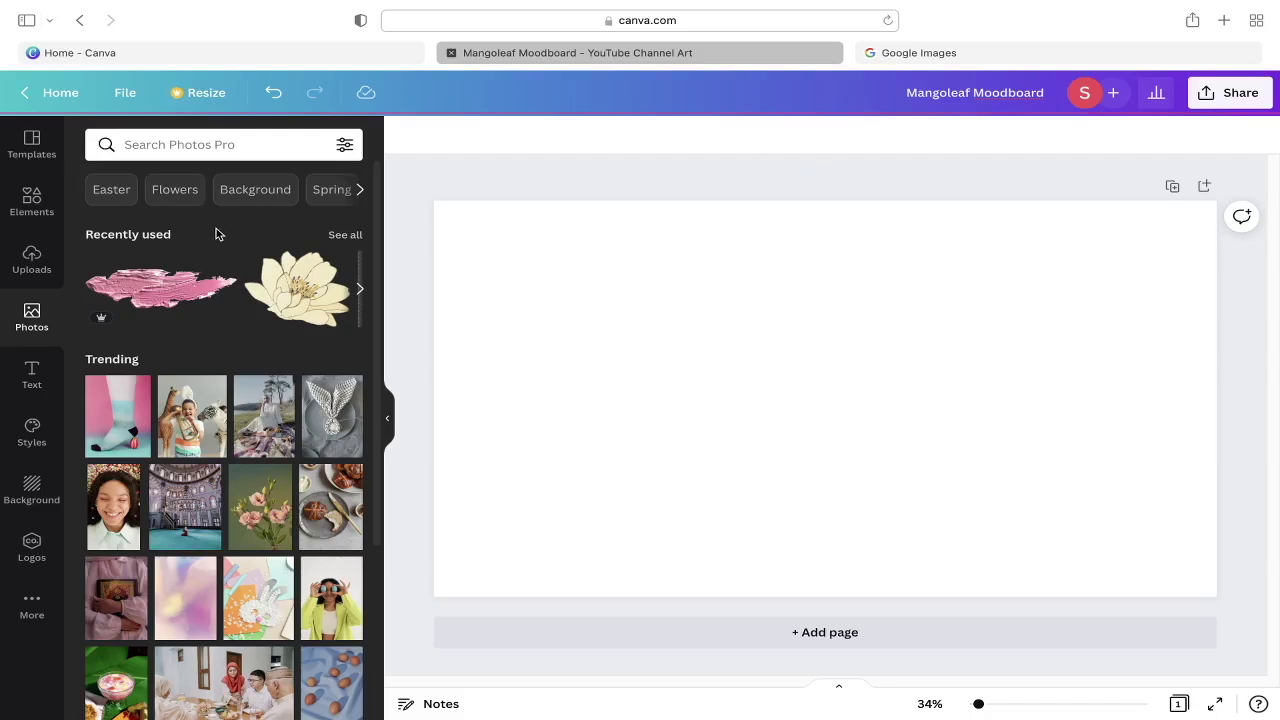
{"action": "left_click", "coordinate": [33, 262]}
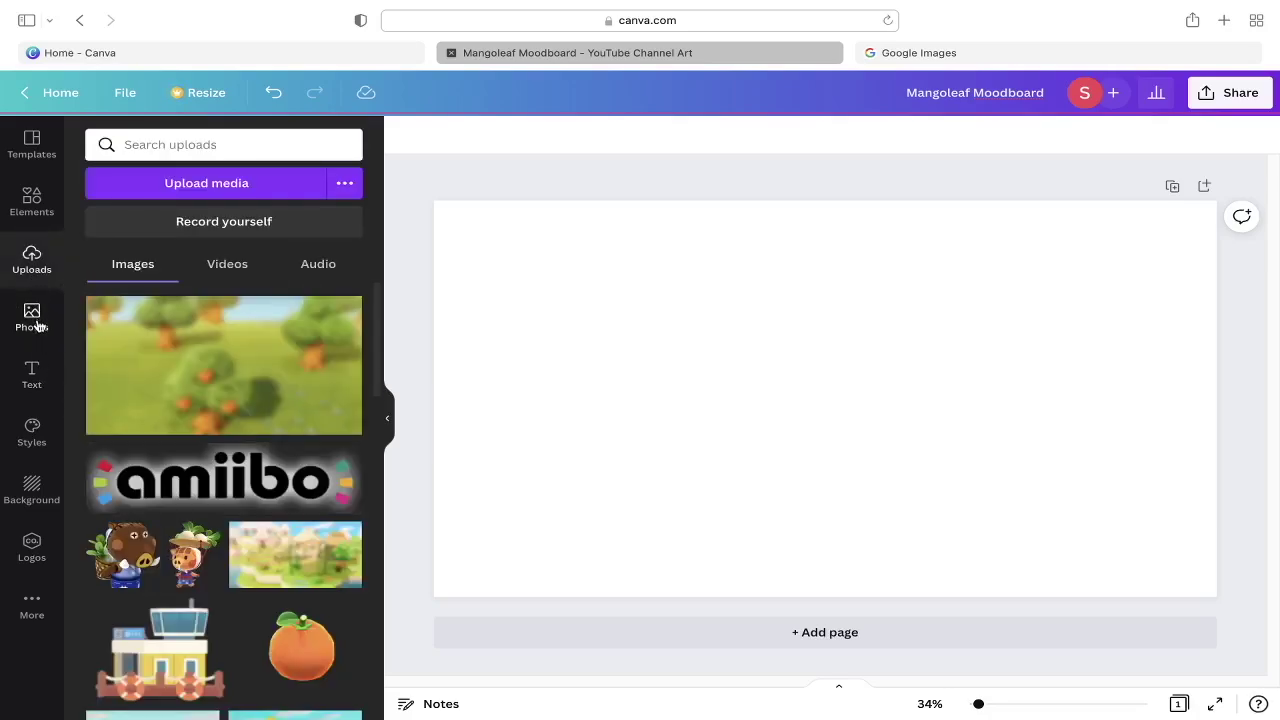
{"action": "scroll", "coordinate": [295, 544], "scroll_direction": "down", "scroll_amount": 5}
{"action": "scroll", "coordinate": [305, 480], "scroll_direction": "up", "scroll_amount": 5}
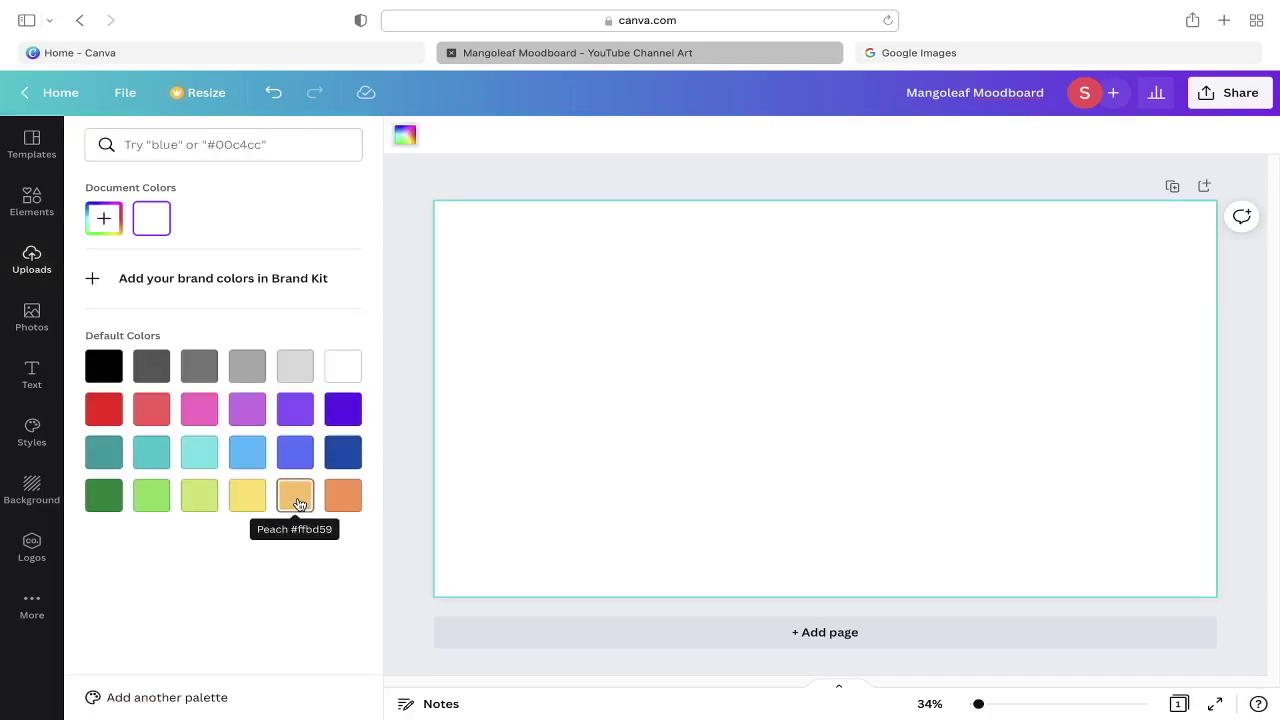
Make the page background Peach and return to the uploaded images.
{"action": "left_click", "coordinate": [305, 502]}
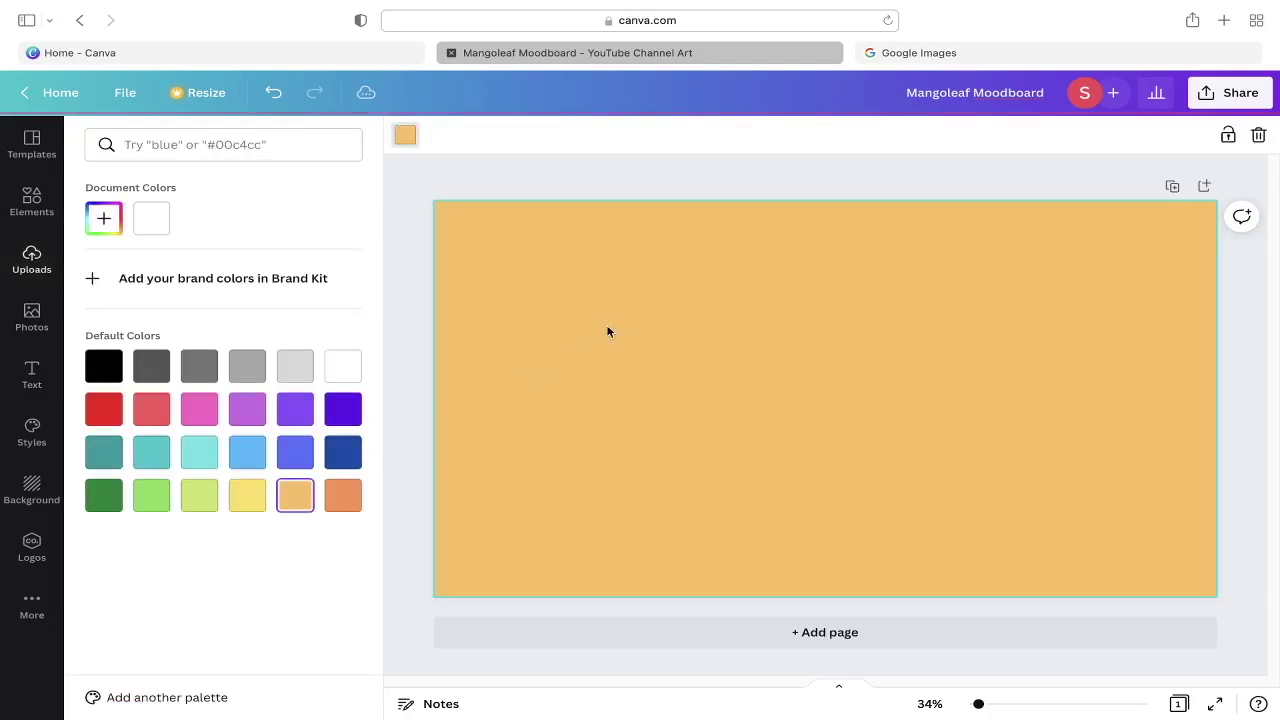
{"action": "left_click", "coordinate": [622, 190]}
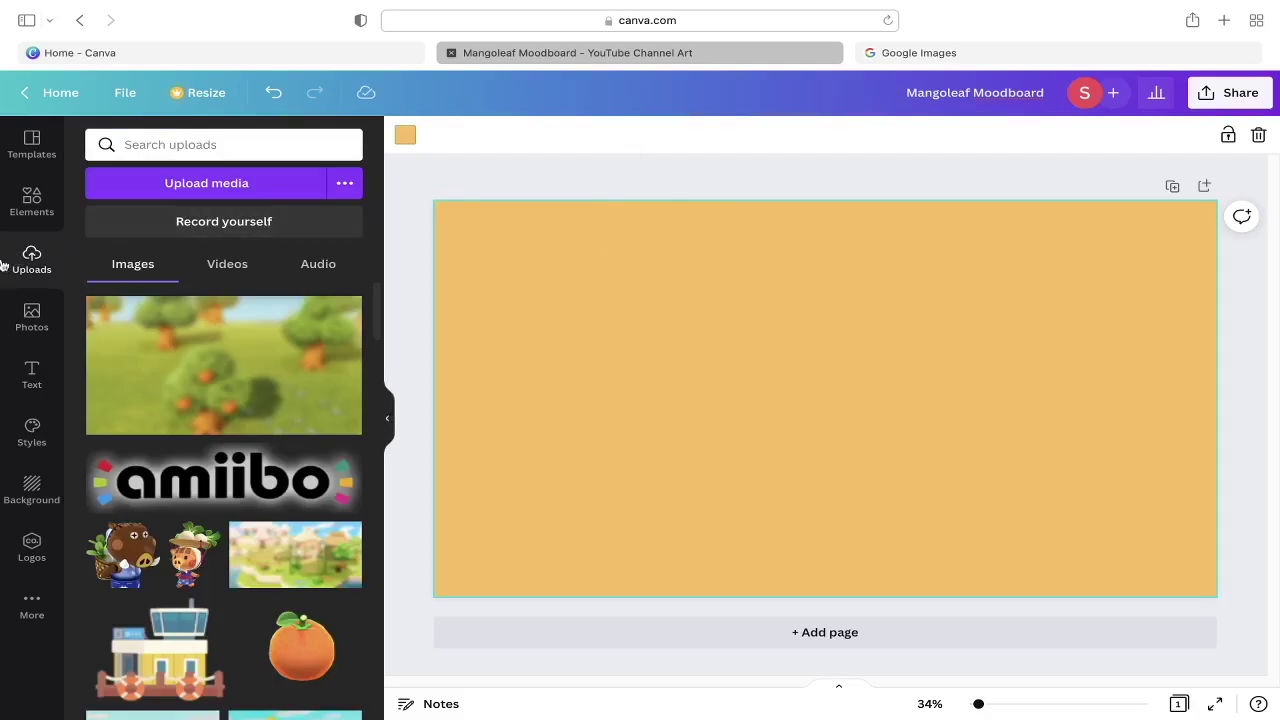
{"action": "left_click", "coordinate": [32, 318]}
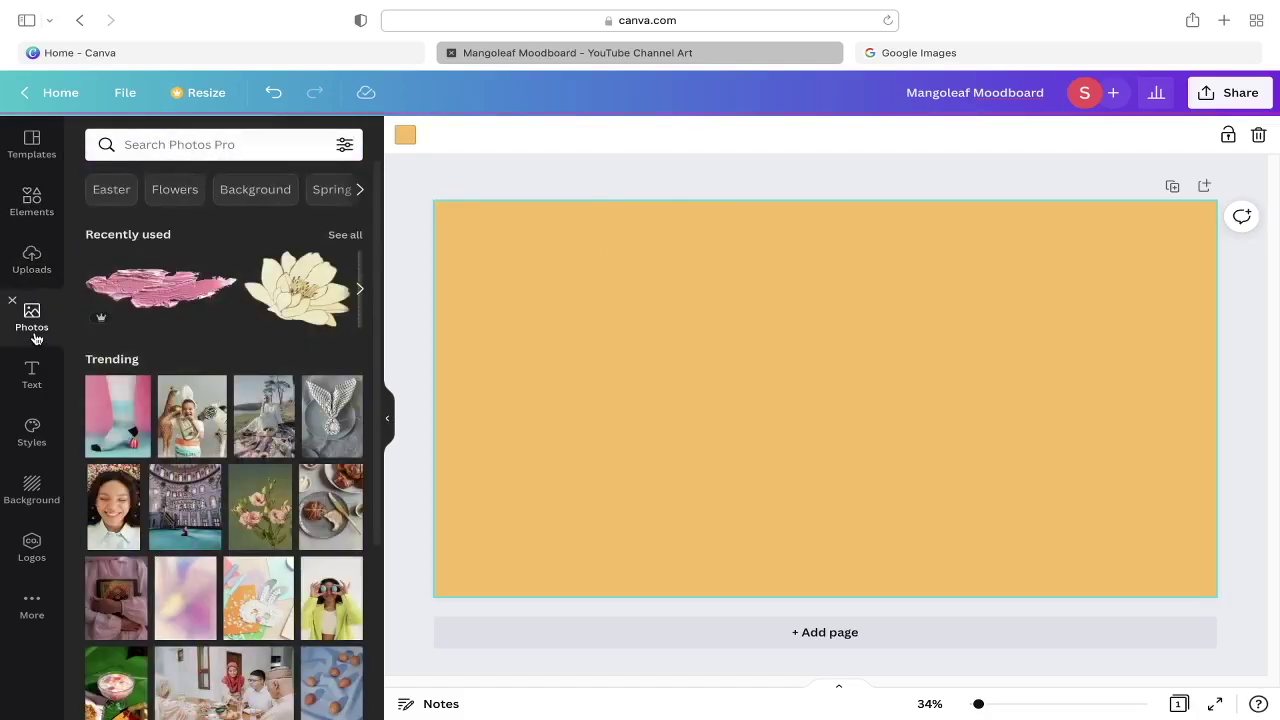
{"action": "left_click", "coordinate": [34, 262]}
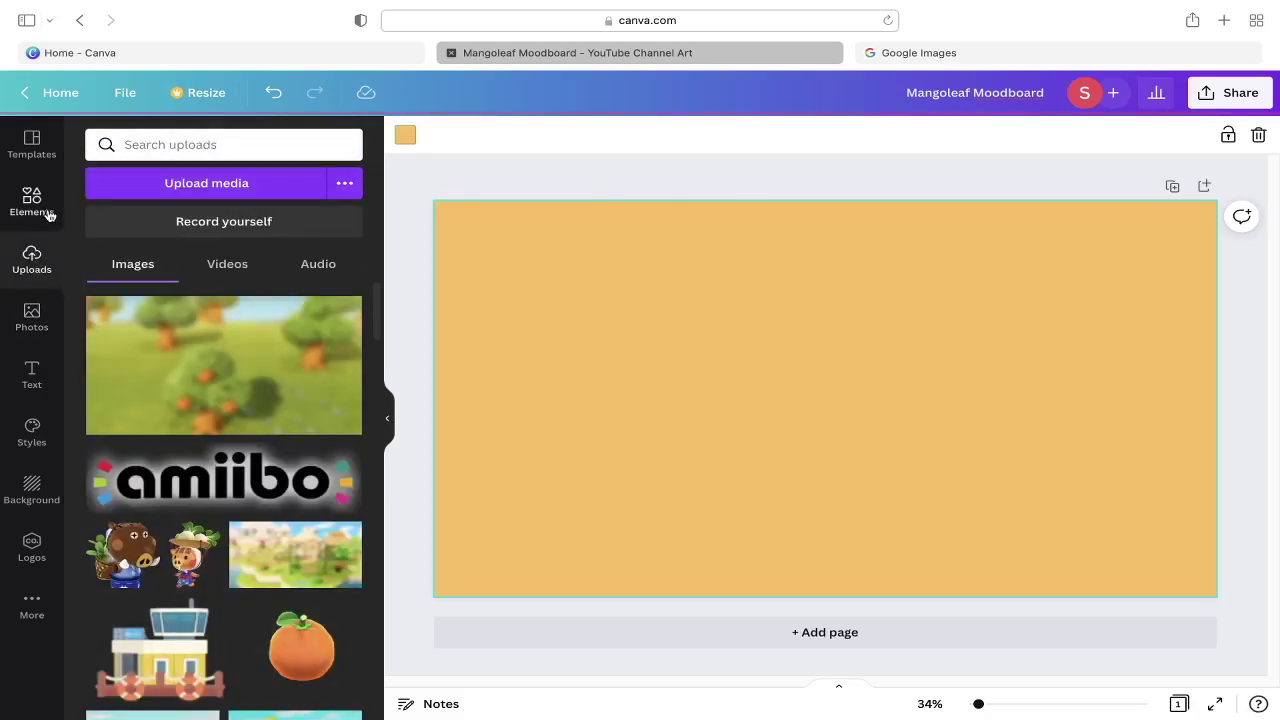
Add a mango graphic from Elements, enlarged at the top right of the page.
{"action": "left_click", "coordinate": [38, 210]}
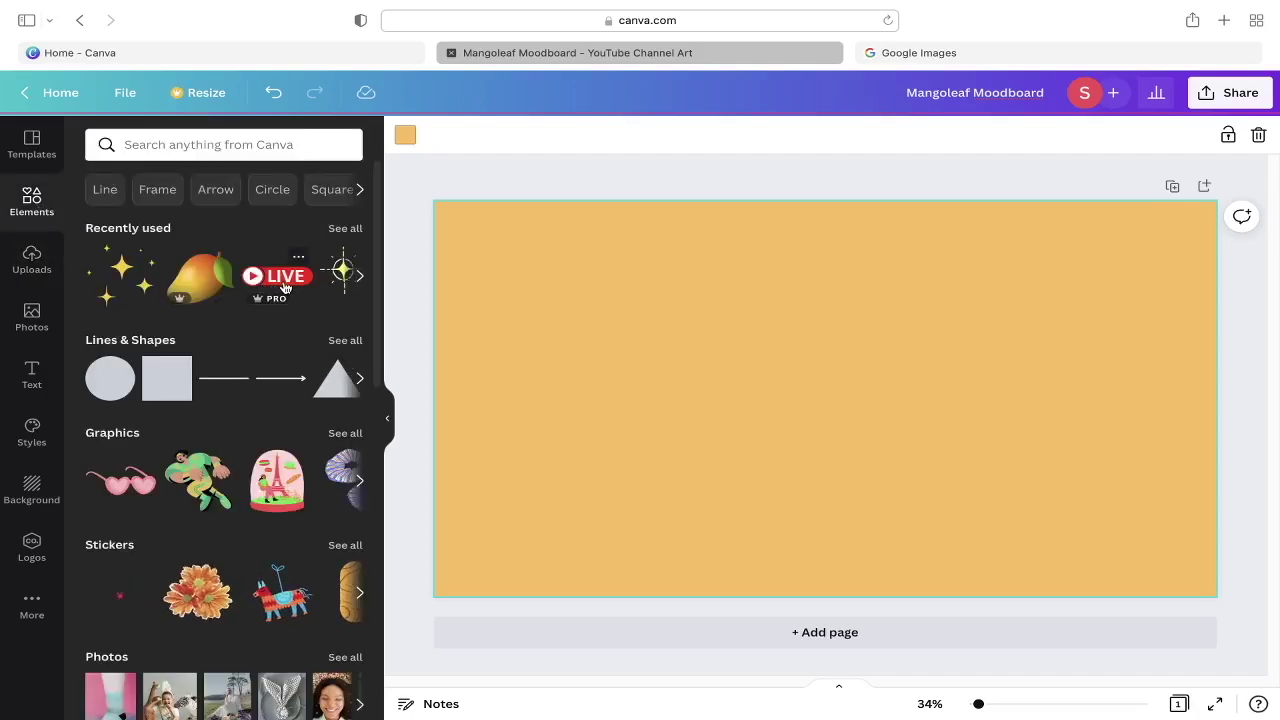
{"action": "left_click", "coordinate": [200, 278]}
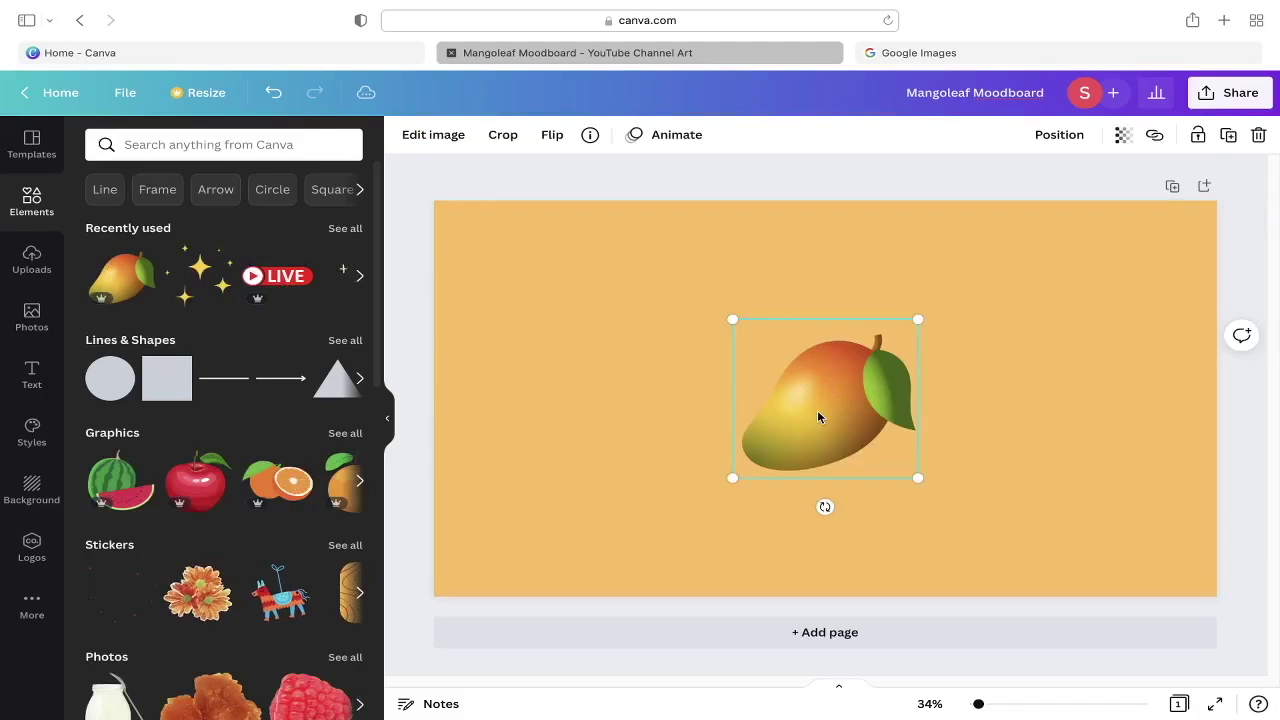
{"action": "mouse_move", "coordinate": [818, 416]}
{"action": "left_mouse_down"}
{"action": "mouse_move", "coordinate": [978, 391]}
{"action": "mouse_move", "coordinate": [1034, 428]}
{"action": "left_mouse_up"}
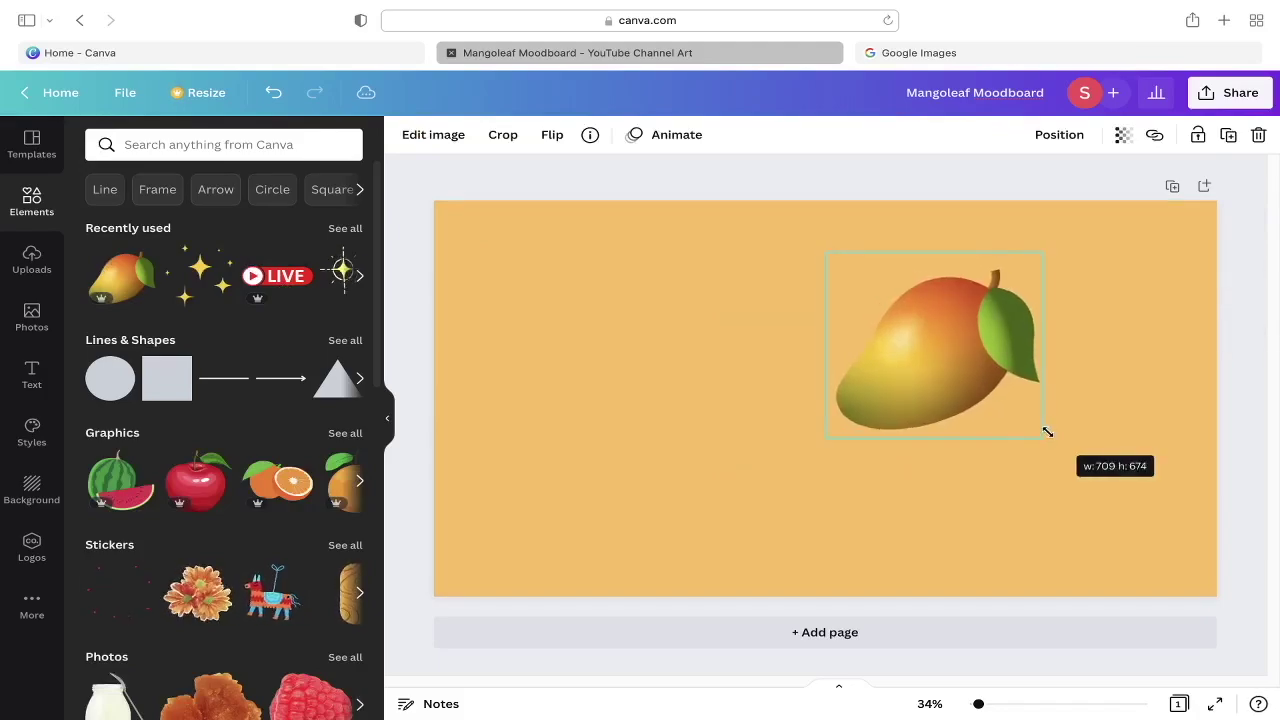
{"action": "left_click_drag", "start_coordinate": [926, 354], "coordinate": [1064, 303]}
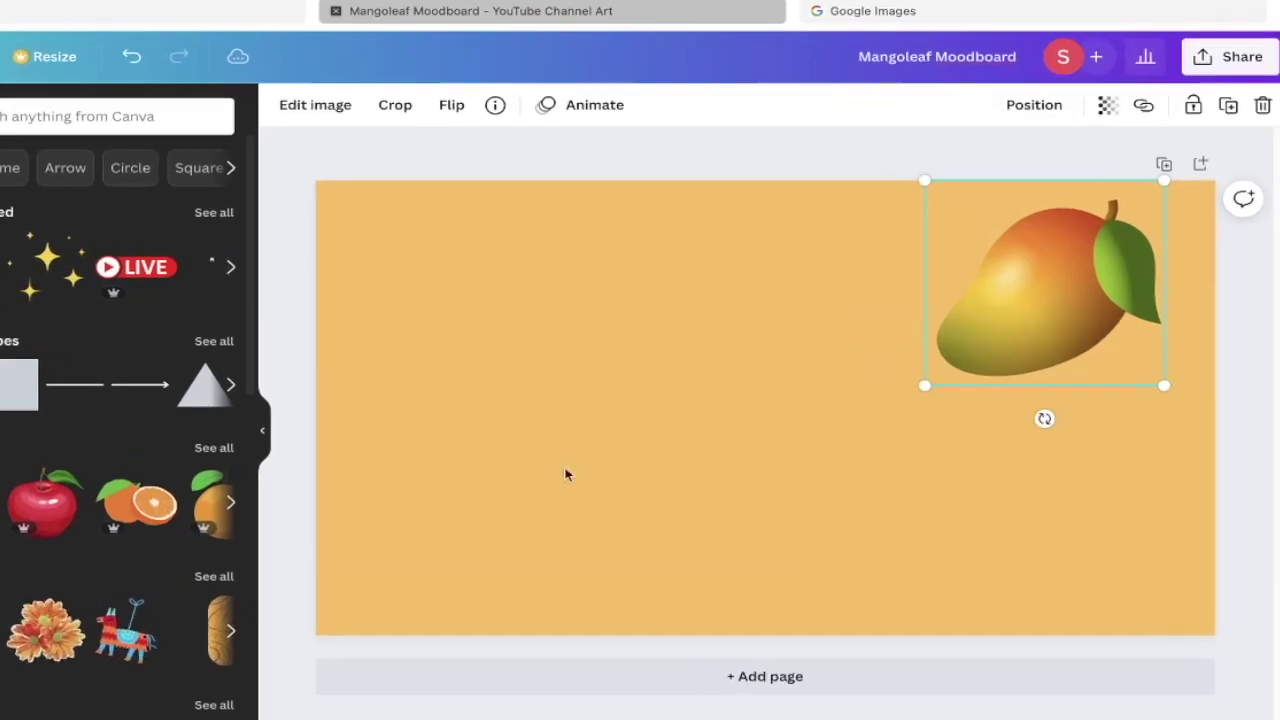
{"action": "left_click", "coordinate": [598, 254]}
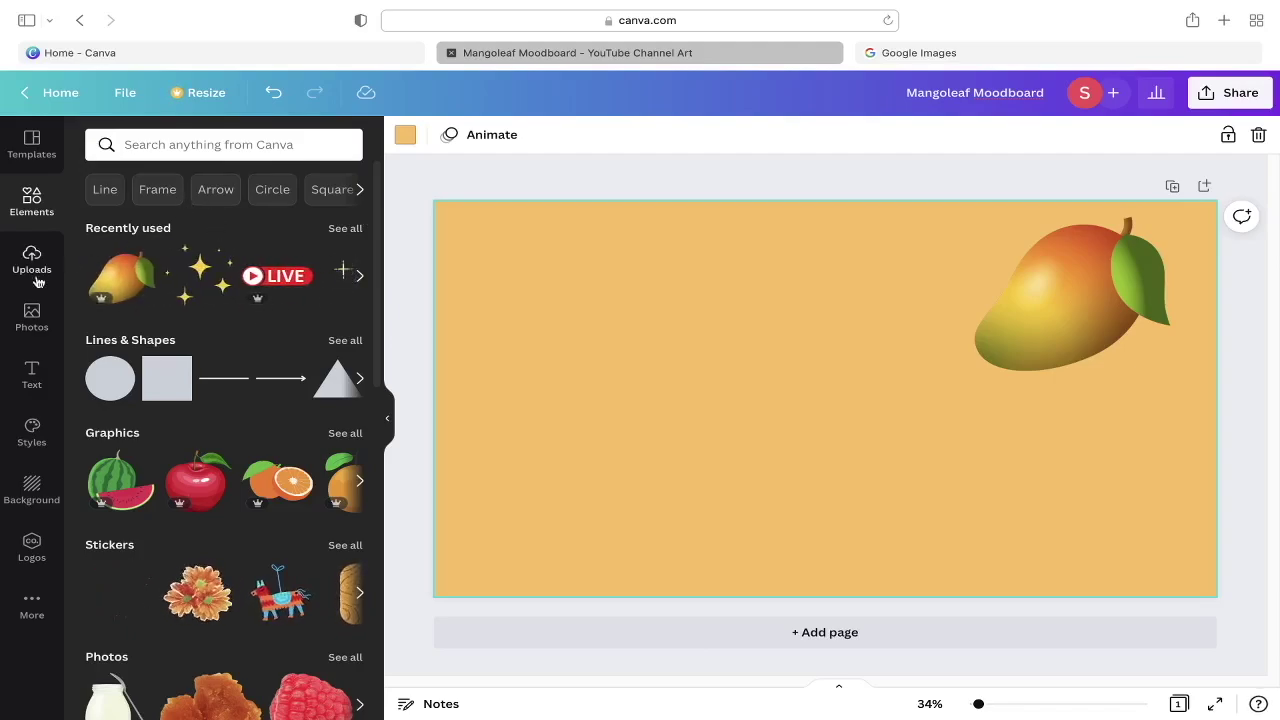
Search 'tropic' and place an enlarged red hibiscus cluster in the bottom-right corner.
{"action": "left_click", "coordinate": [173, 145]}
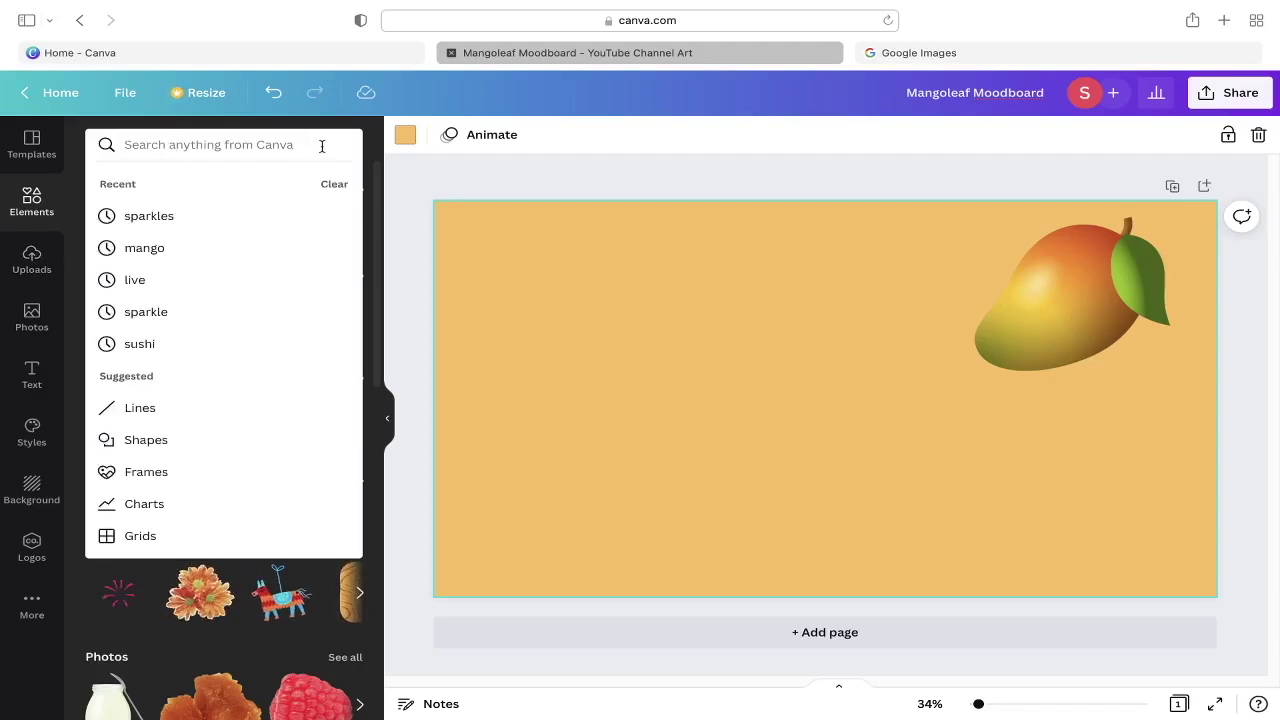
{"action": "type", "text": "tropic"}
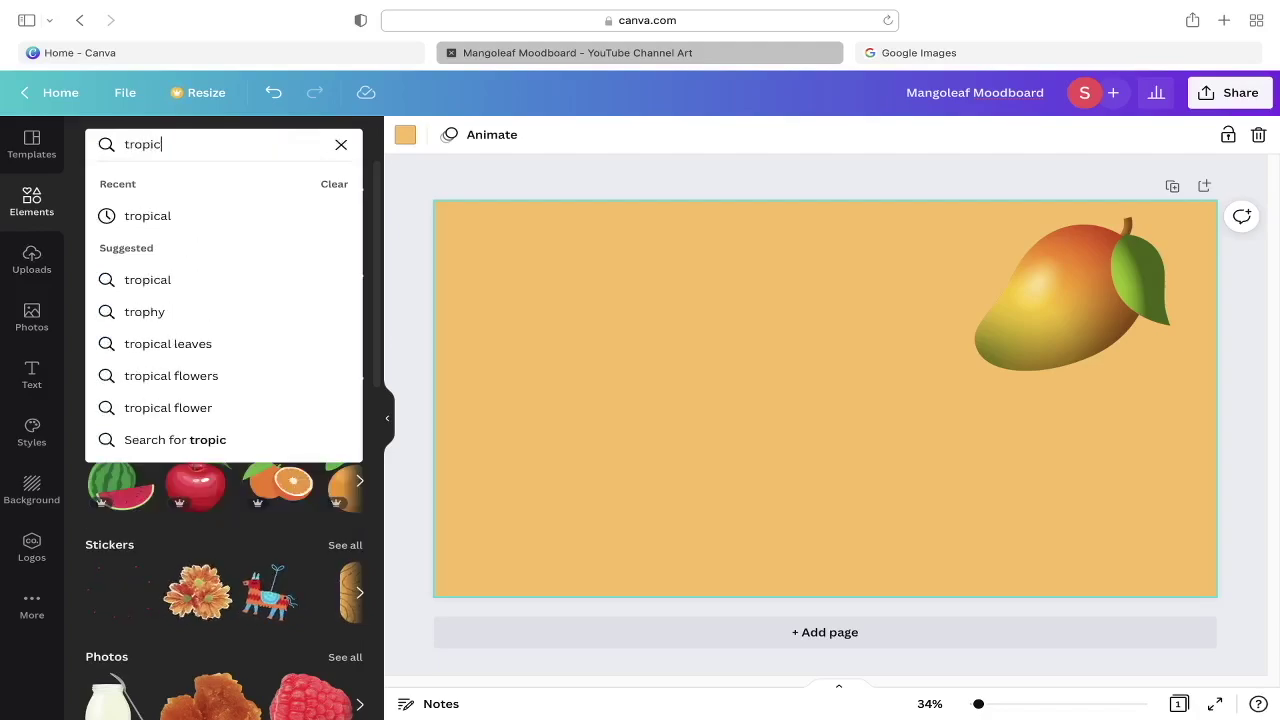
{"action": "left_click", "coordinate": [240, 288]}
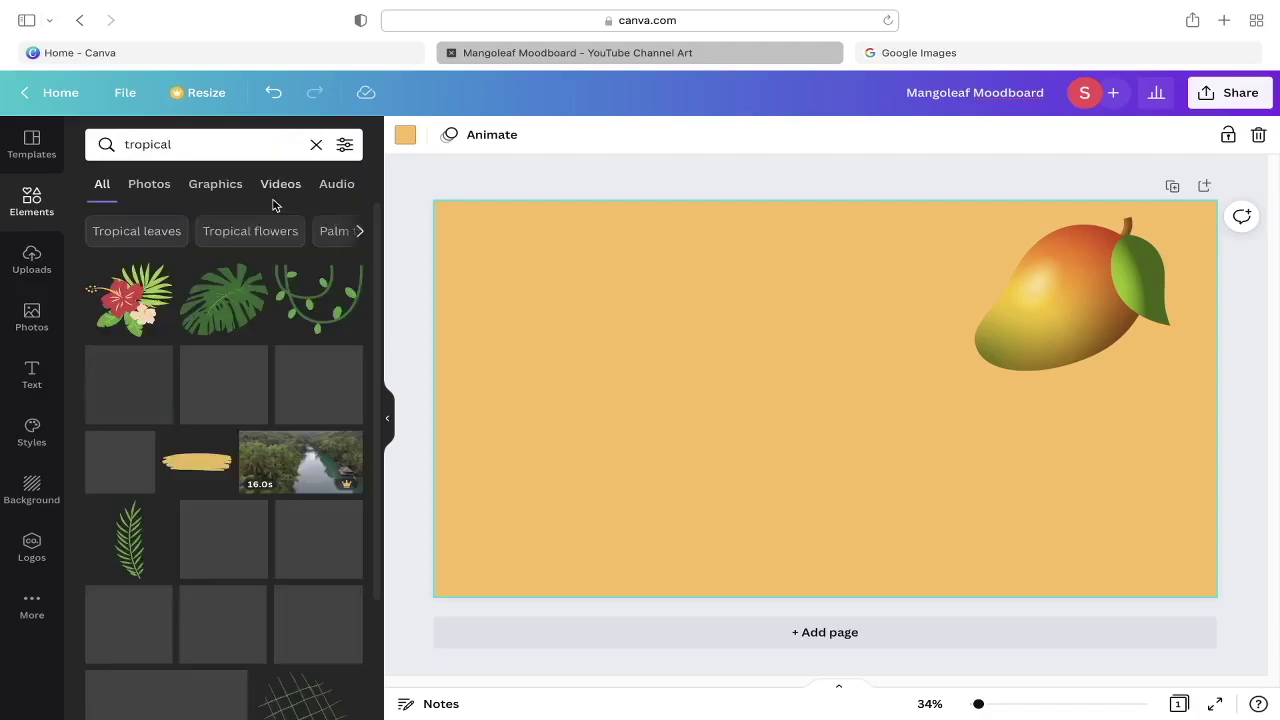
{"action": "left_click", "coordinate": [142, 303]}
{"action": "left_click_drag", "start_coordinate": [912, 476], "coordinate": [966, 508]}
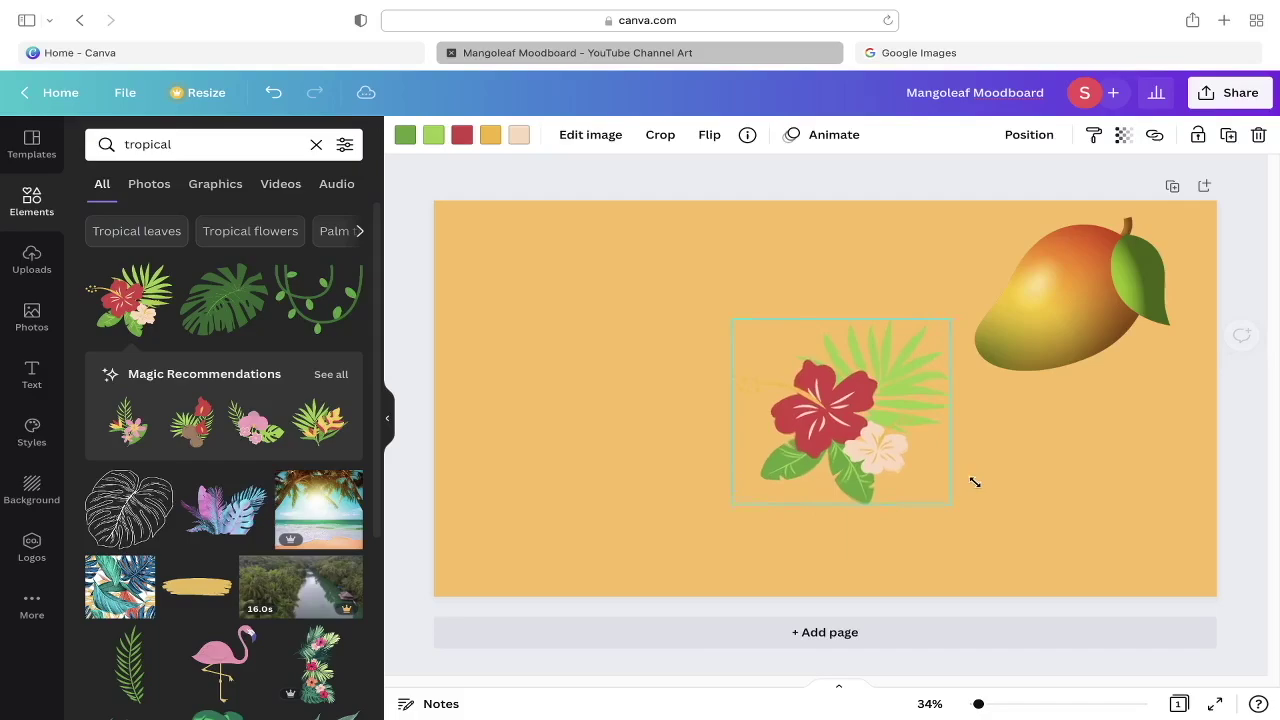
{"action": "left_click_drag", "start_coordinate": [878, 454], "coordinate": [1130, 538]}
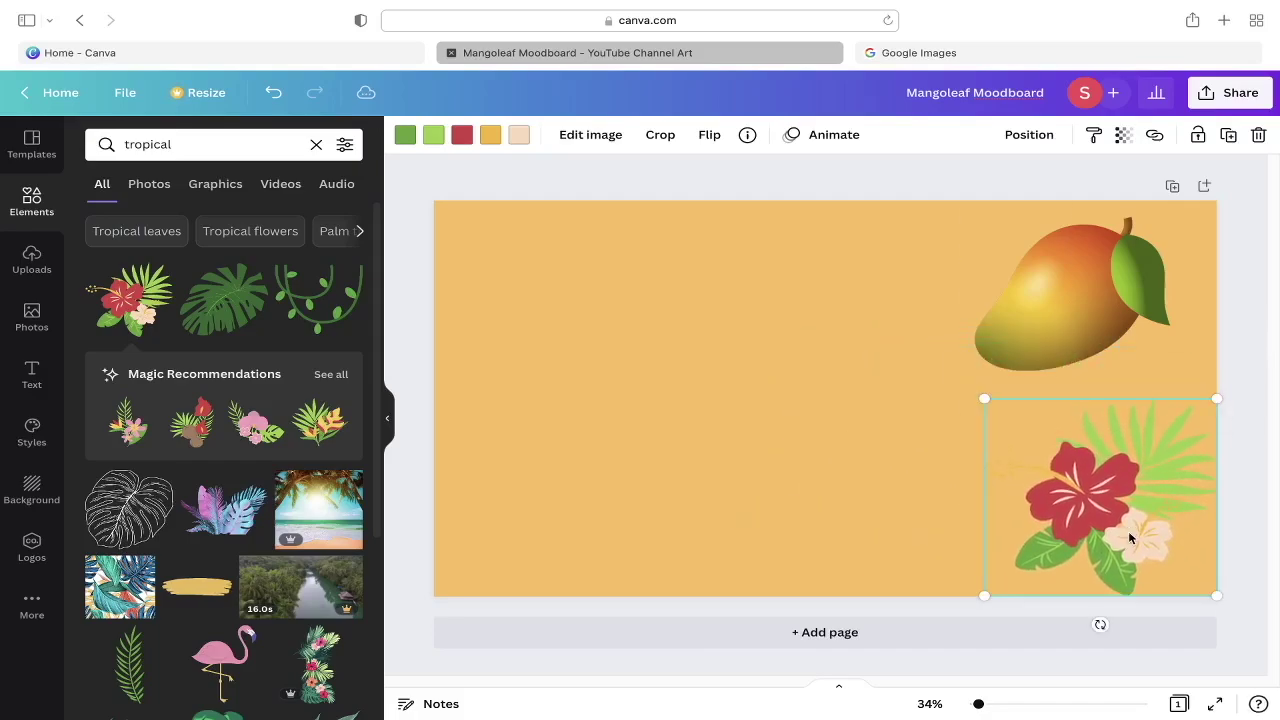
Search 'Tropical flowers' and filter the results to Graphics only.
{"action": "scroll", "coordinate": [213, 600], "scroll_direction": "down", "scroll_amount": 5}
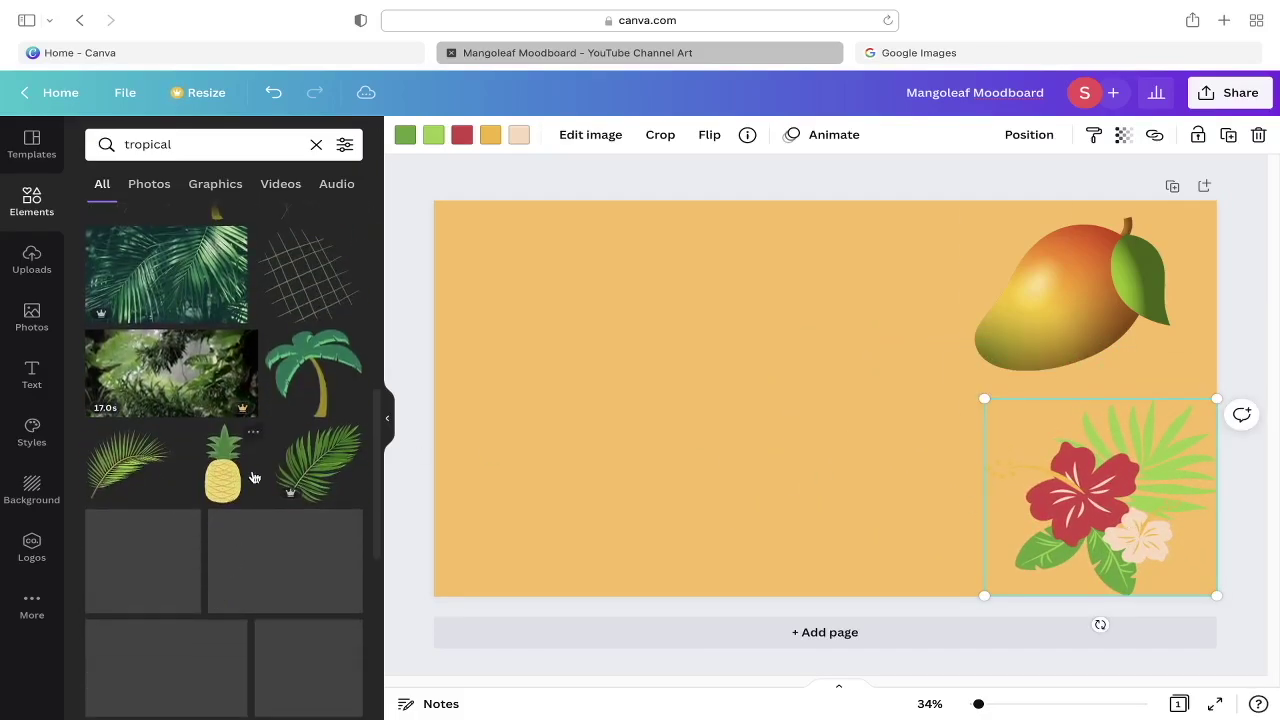
{"action": "scroll", "coordinate": [248, 566], "scroll_direction": "down", "scroll_amount": 5}
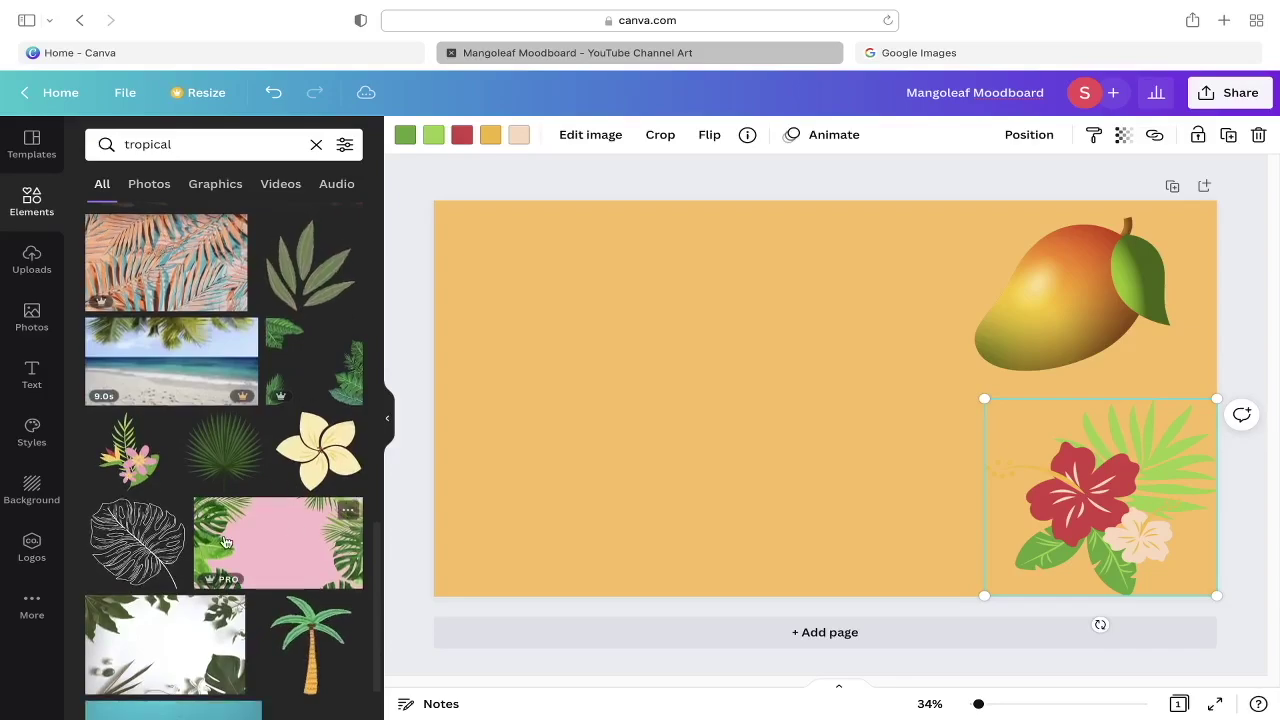
{"action": "scroll", "coordinate": [235, 420], "scroll_direction": "up", "scroll_amount": 5}
{"action": "scroll", "coordinate": [229, 326], "scroll_direction": "up", "scroll_amount": 5}
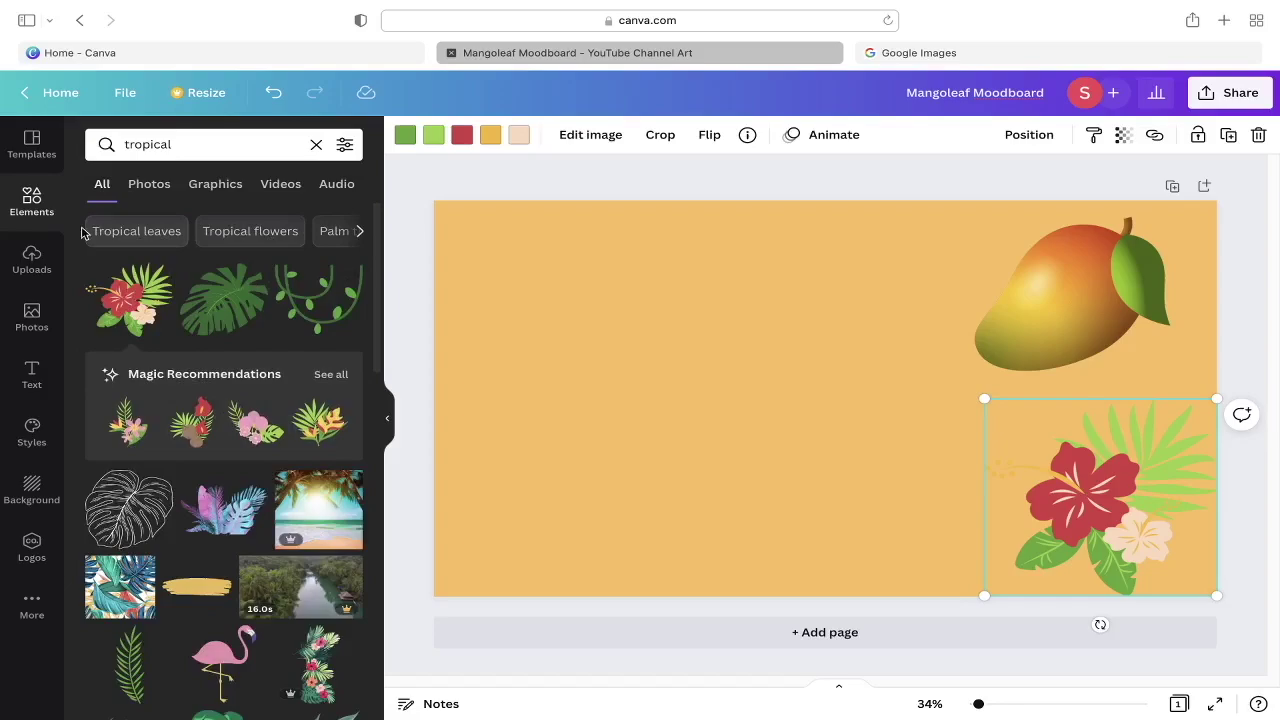
{"action": "left_click", "coordinate": [204, 238]}
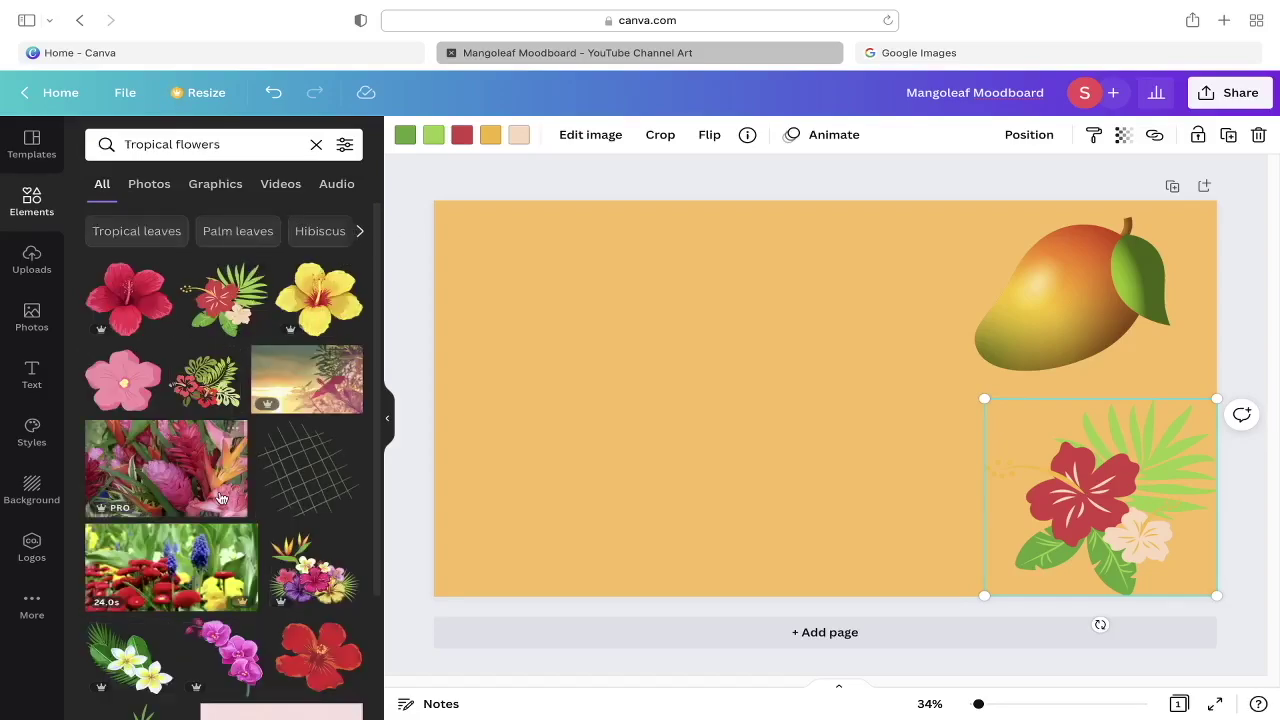
{"action": "scroll", "coordinate": [221, 497], "scroll_direction": "down", "scroll_amount": 5}
{"action": "scroll", "coordinate": [224, 540], "scroll_direction": "down", "scroll_amount": 1}
{"action": "scroll", "coordinate": [225, 581], "scroll_direction": "down", "scroll_amount": 3}
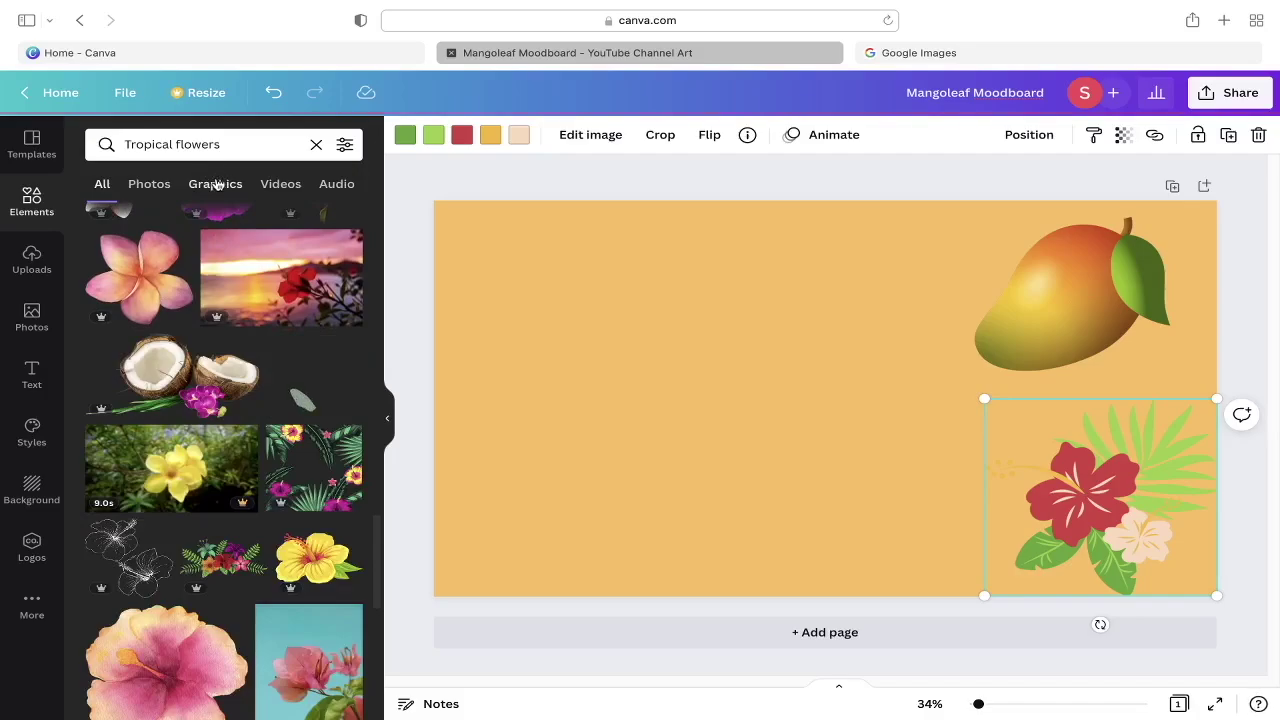
{"action": "left_click", "coordinate": [217, 185]}
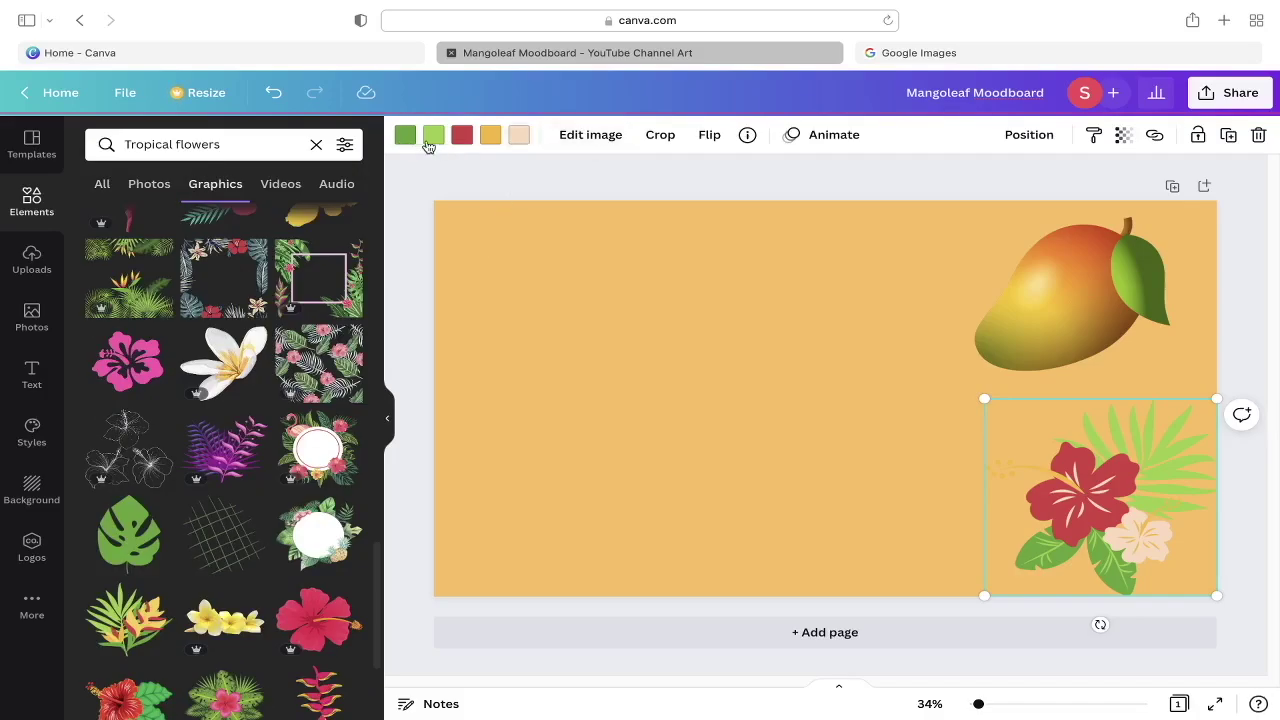
Search Elements for 'flamingo', try a pink flamingo, then delete it.
{"action": "left_click", "coordinate": [243, 144]}
{"action": "key", "text": "BackSpace"}
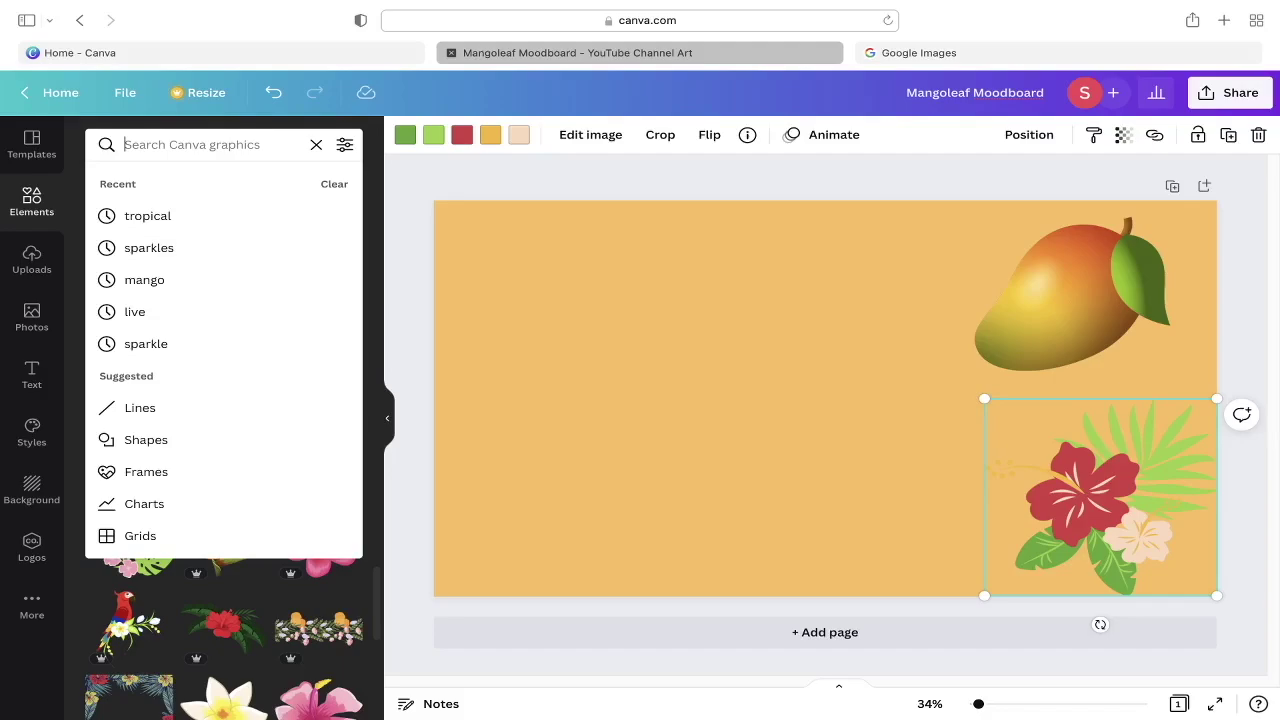
{"action": "type", "text": "flamingo"}
{"action": "key", "text": "Return"}
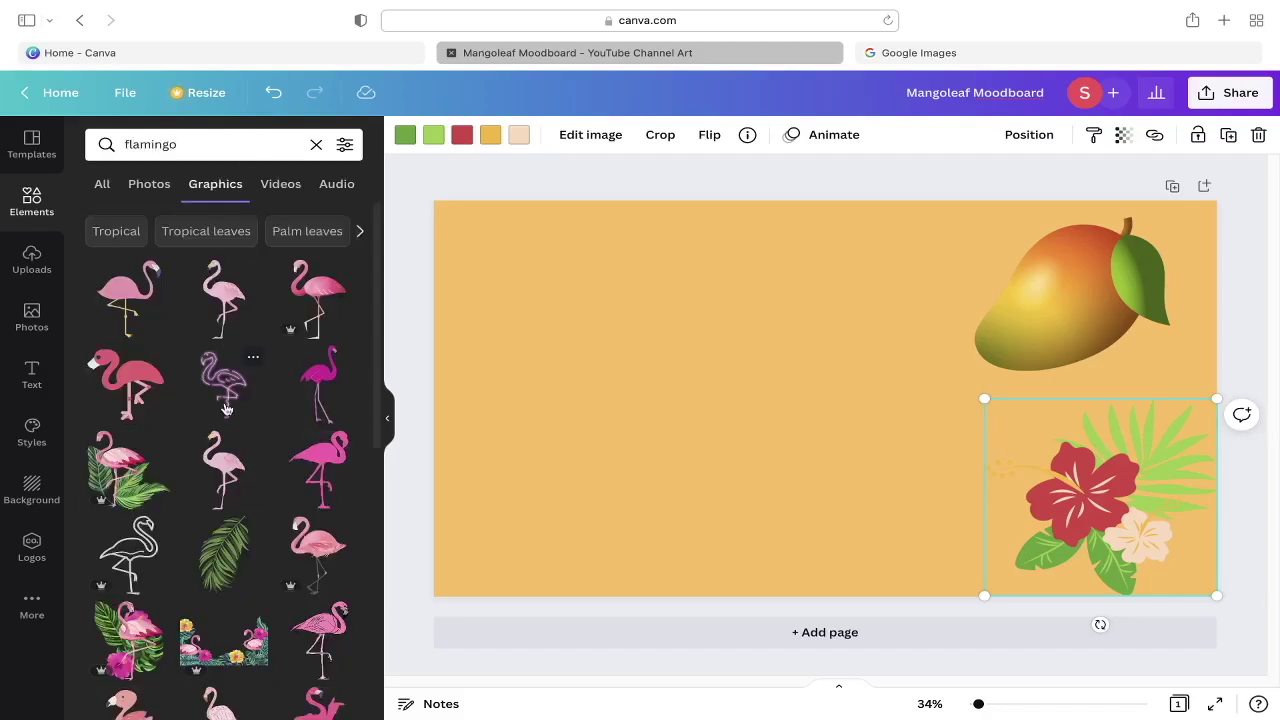
{"action": "left_click", "coordinate": [142, 305]}
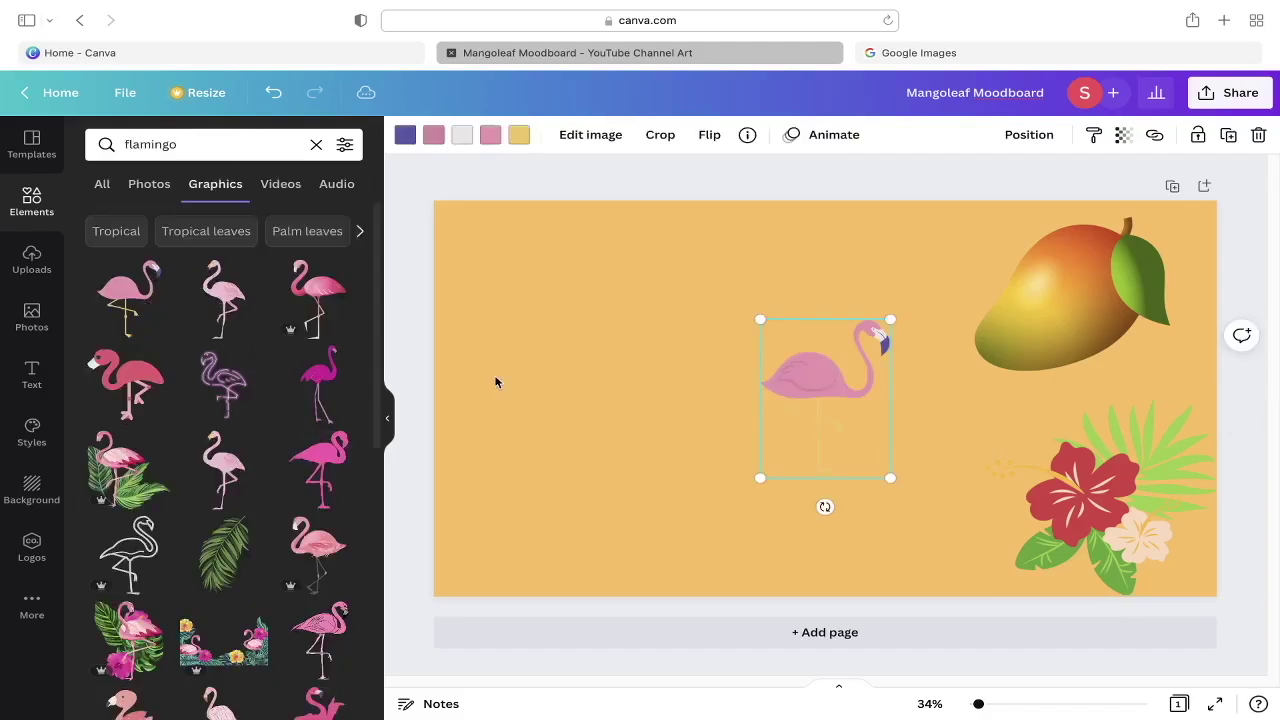
{"action": "left_click_drag", "start_coordinate": [799, 385], "coordinate": [610, 383]}
{"action": "key", "text": "Delete"}
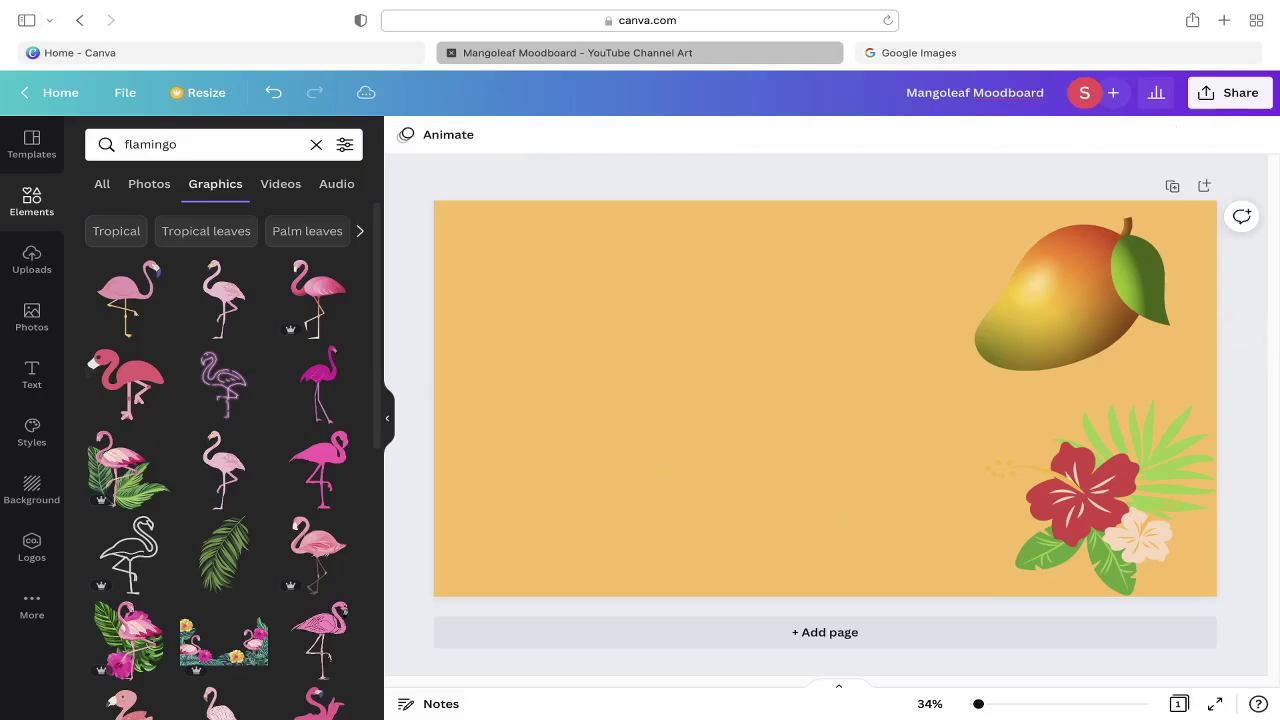
Place a large cartoon flamingo against the page's left edge.
{"action": "left_click", "coordinate": [235, 328]}
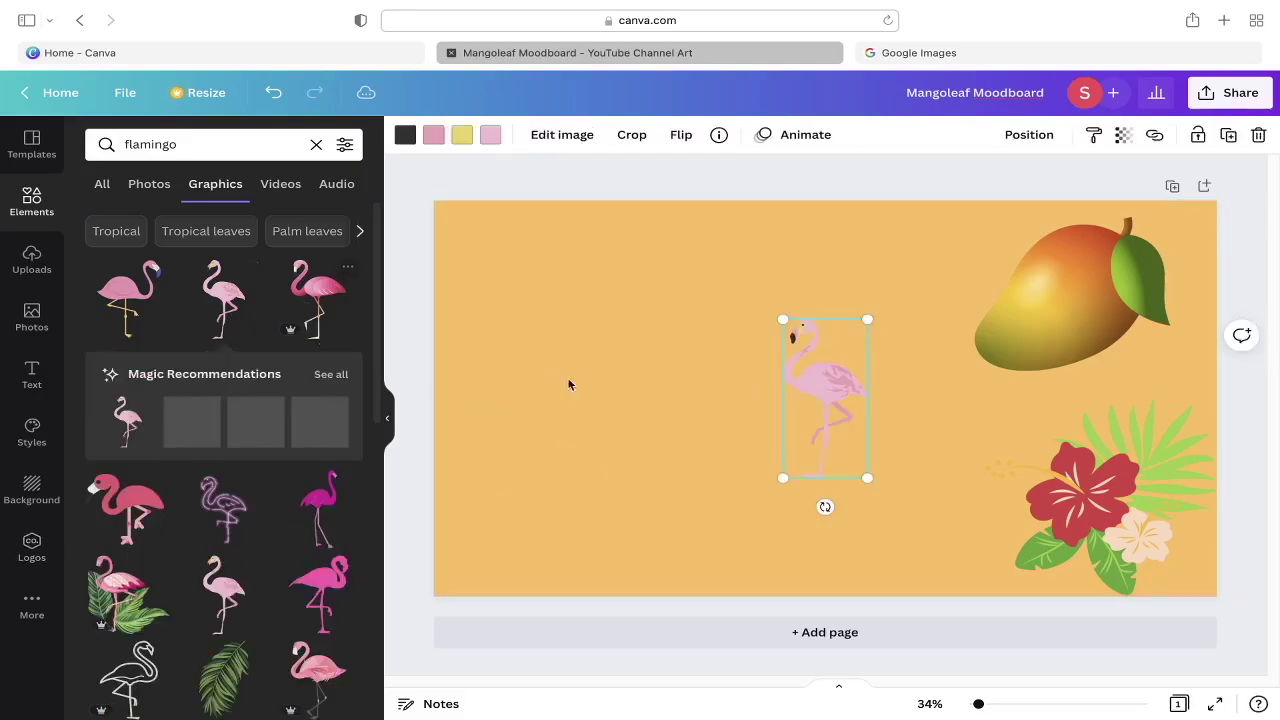
{"action": "key", "text": "Delete"}
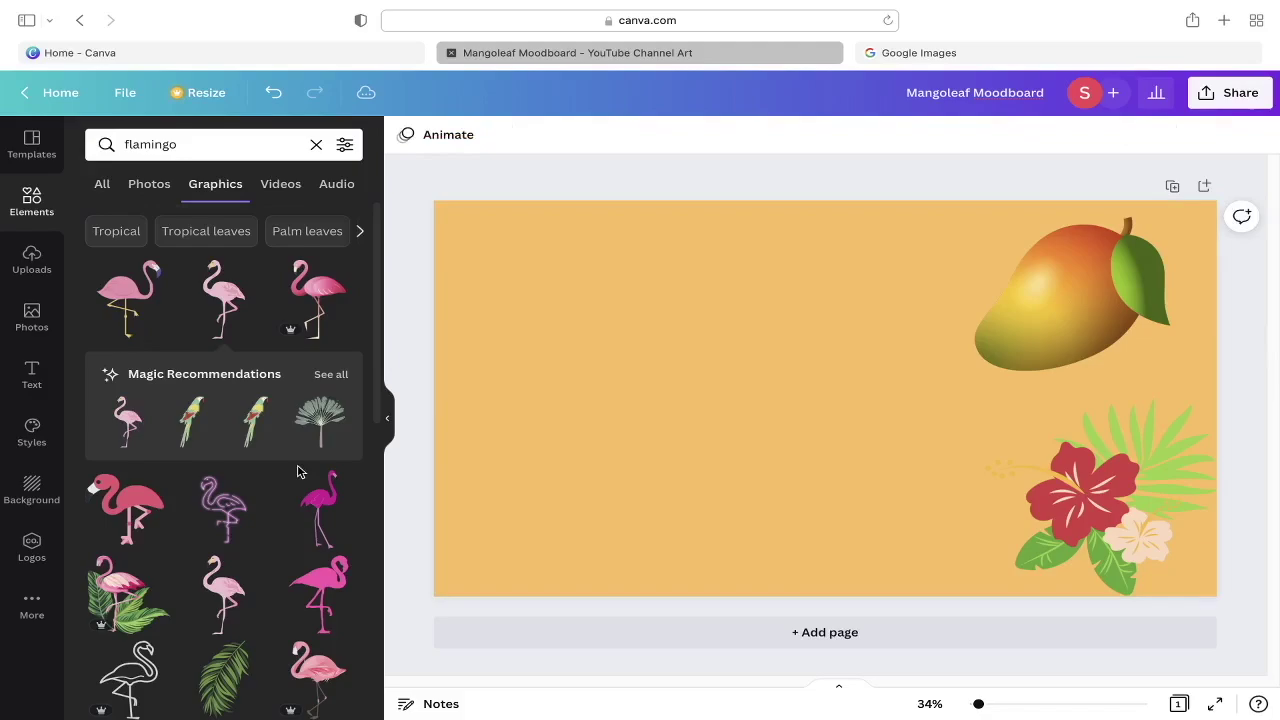
{"action": "mouse_move", "coordinate": [128, 420]}
{"action": "left_mouse_down"}
{"action": "mouse_move", "coordinate": [600, 508]}
{"action": "mouse_move", "coordinate": [622, 549]}
{"action": "left_mouse_up"}
{"action": "left_click_drag", "start_coordinate": [583, 461], "coordinate": [541, 507]}
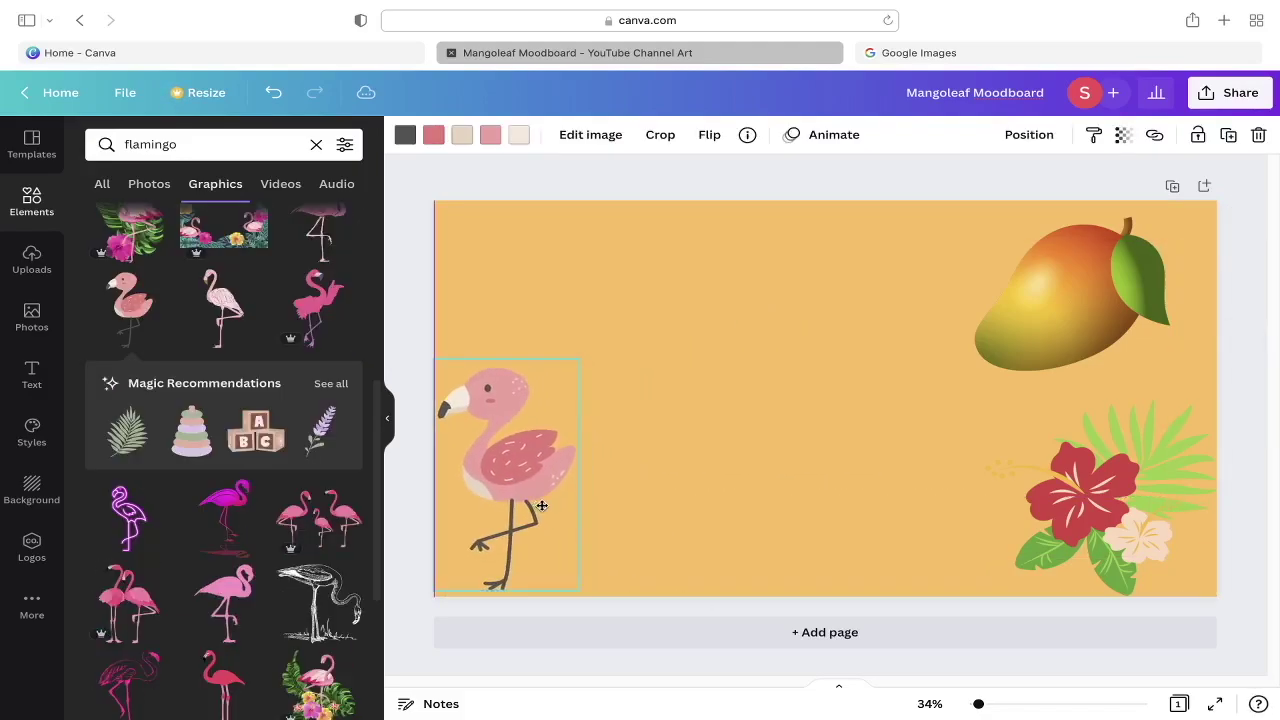
{"action": "left_click", "coordinate": [699, 332]}
Search Google Images for 'audie png' and bring up save options on a result.
{"action": "left_click", "coordinate": [869, 52]}
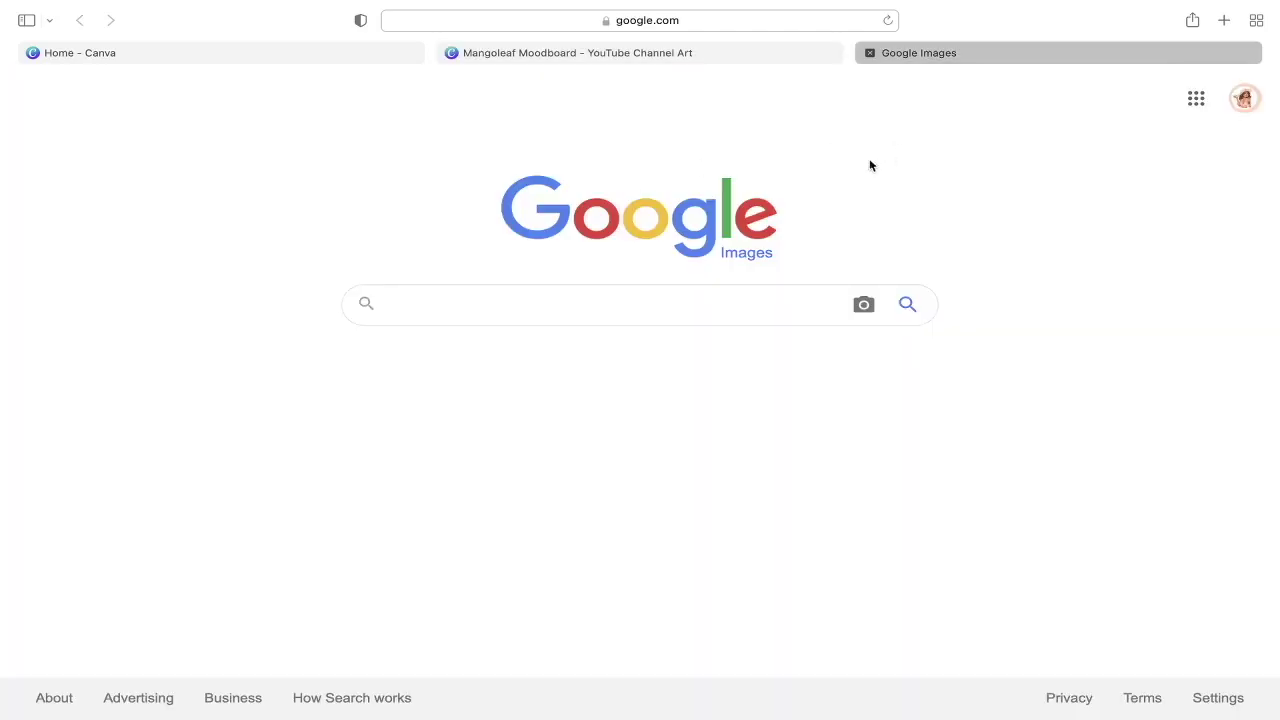
{"action": "left_click", "coordinate": [586, 318]}
{"action": "type", "text": "audie "}
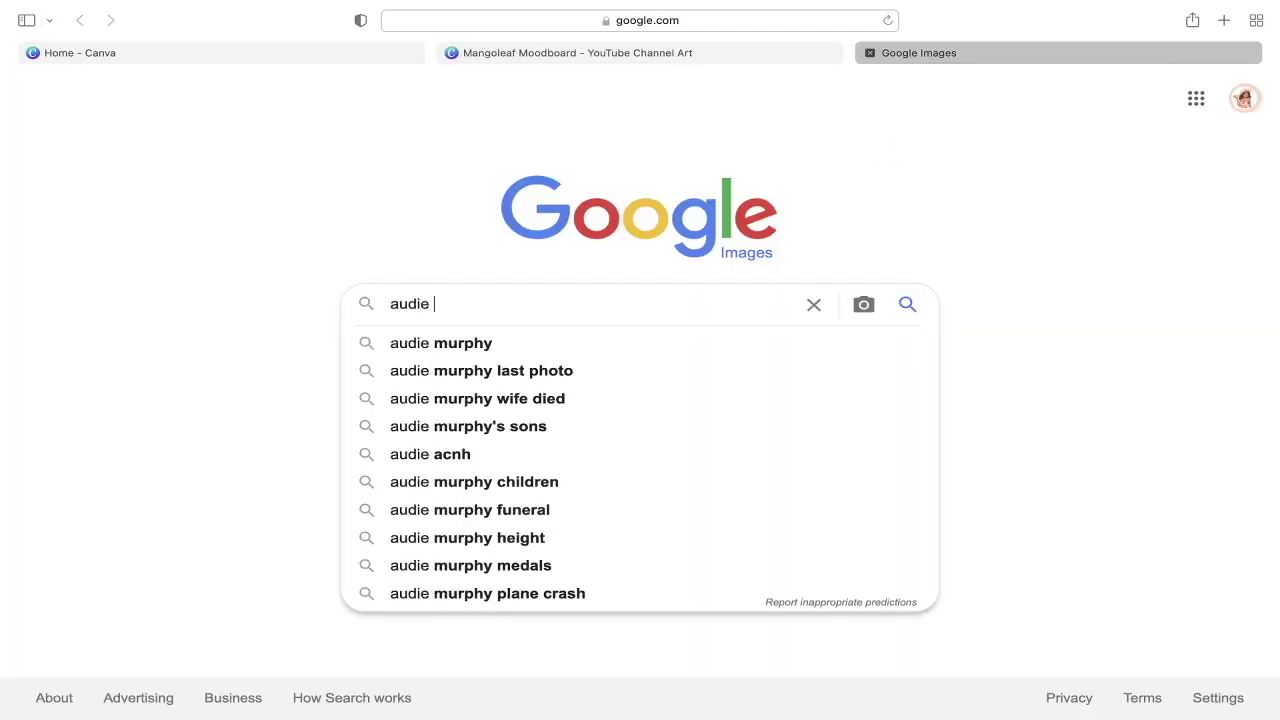
{"action": "type", "text": "png"}
{"action": "key", "text": "Return"}
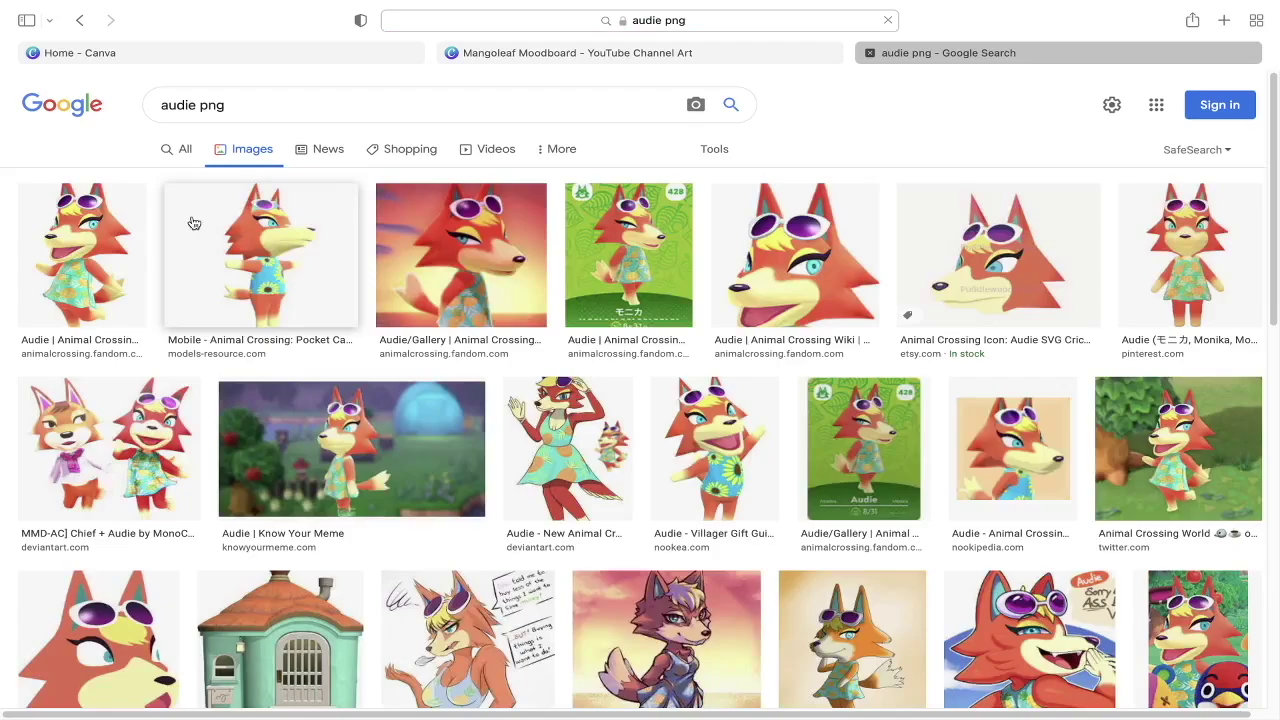
{"action": "left_click", "coordinate": [90, 250]}
{"action": "right_click", "coordinate": [955, 240]}
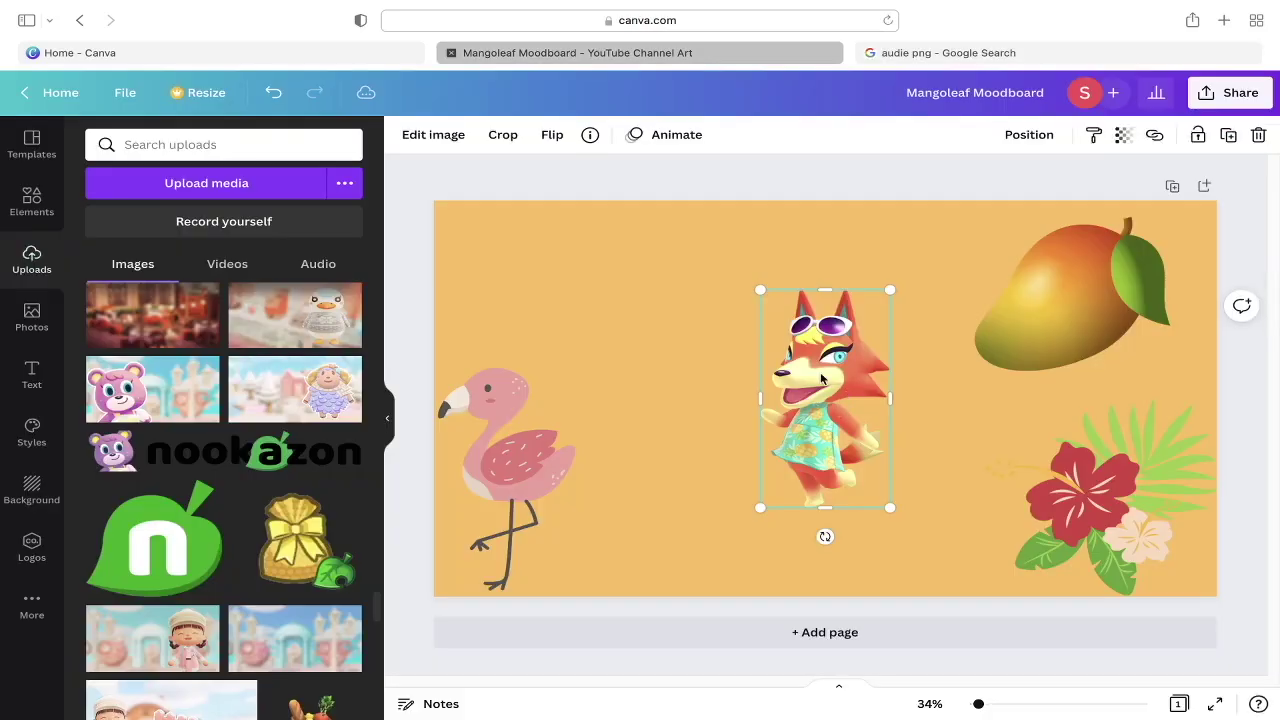
Enlarge the Audie picture slightly and stand it beside the hibiscus bouquet.
{"action": "left_click_drag", "start_coordinate": [822, 378], "coordinate": [652, 441]}
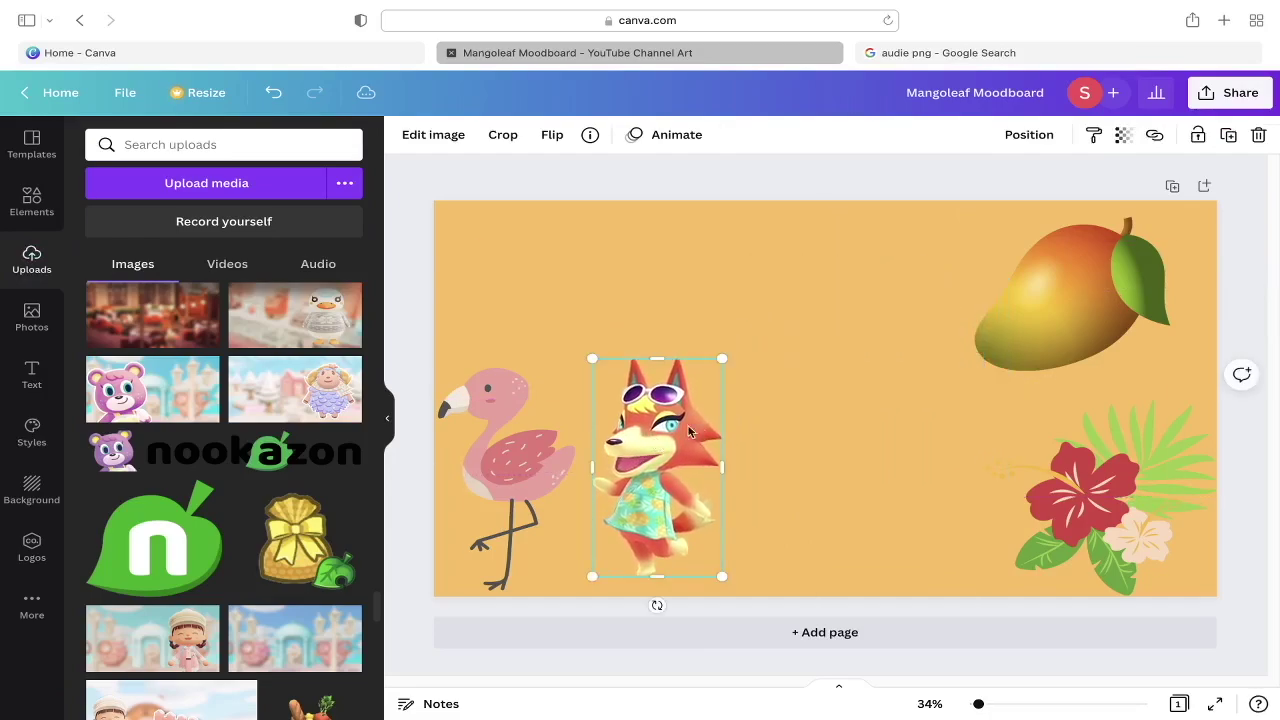
{"action": "left_click_drag", "start_coordinate": [666, 441], "coordinate": [644, 423]}
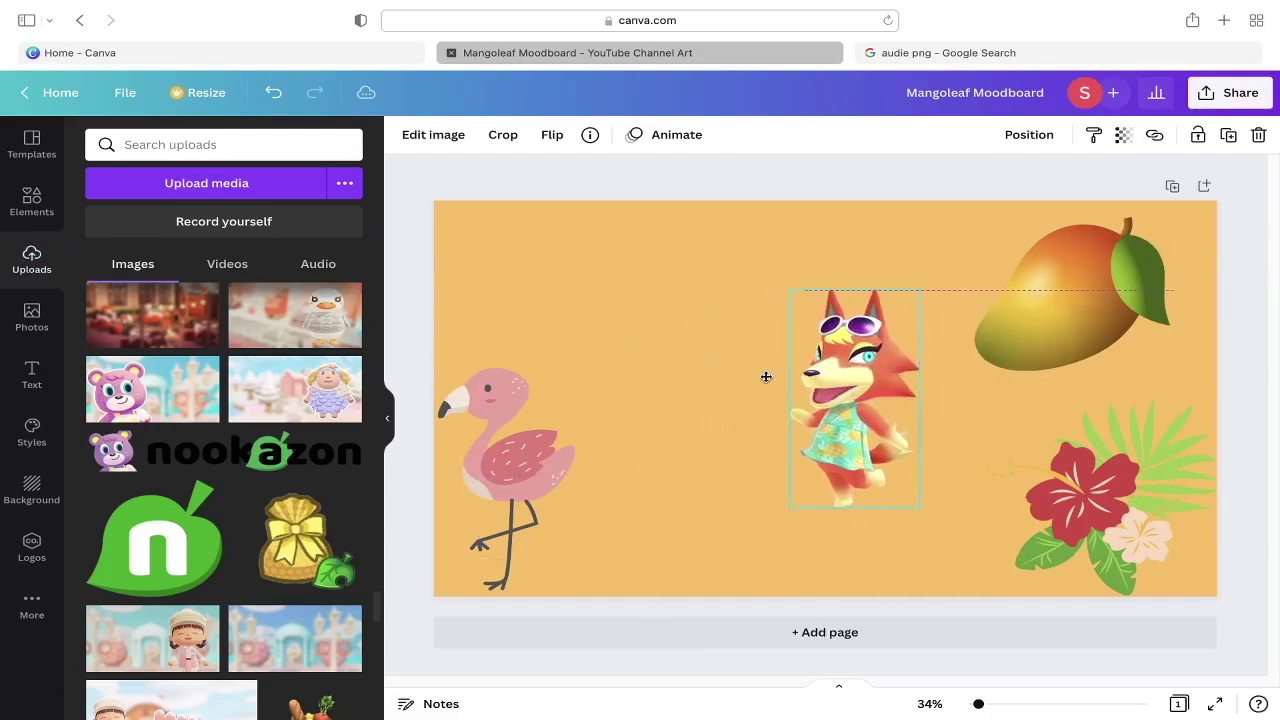
{"action": "left_click_drag", "start_coordinate": [691, 561], "coordinate": [713, 598]}
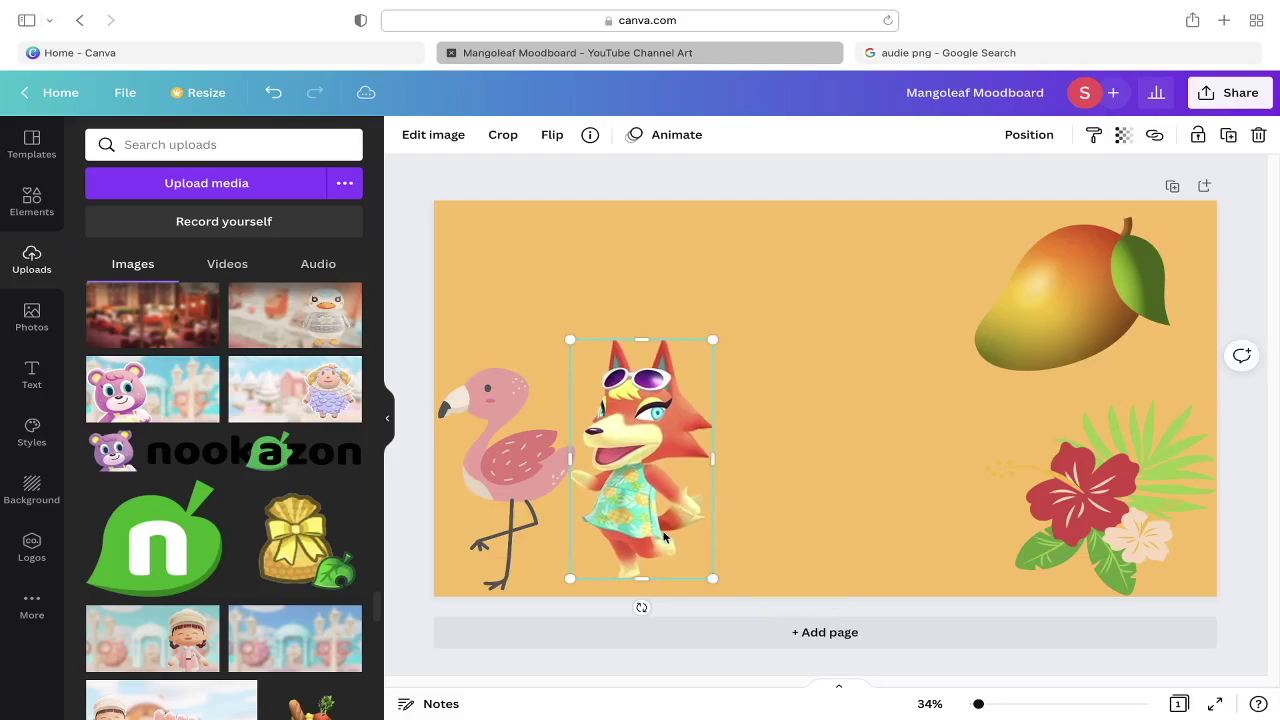
{"action": "left_click_drag", "start_coordinate": [665, 532], "coordinate": [984, 547]}
{"action": "left_click", "coordinate": [906, 272]}
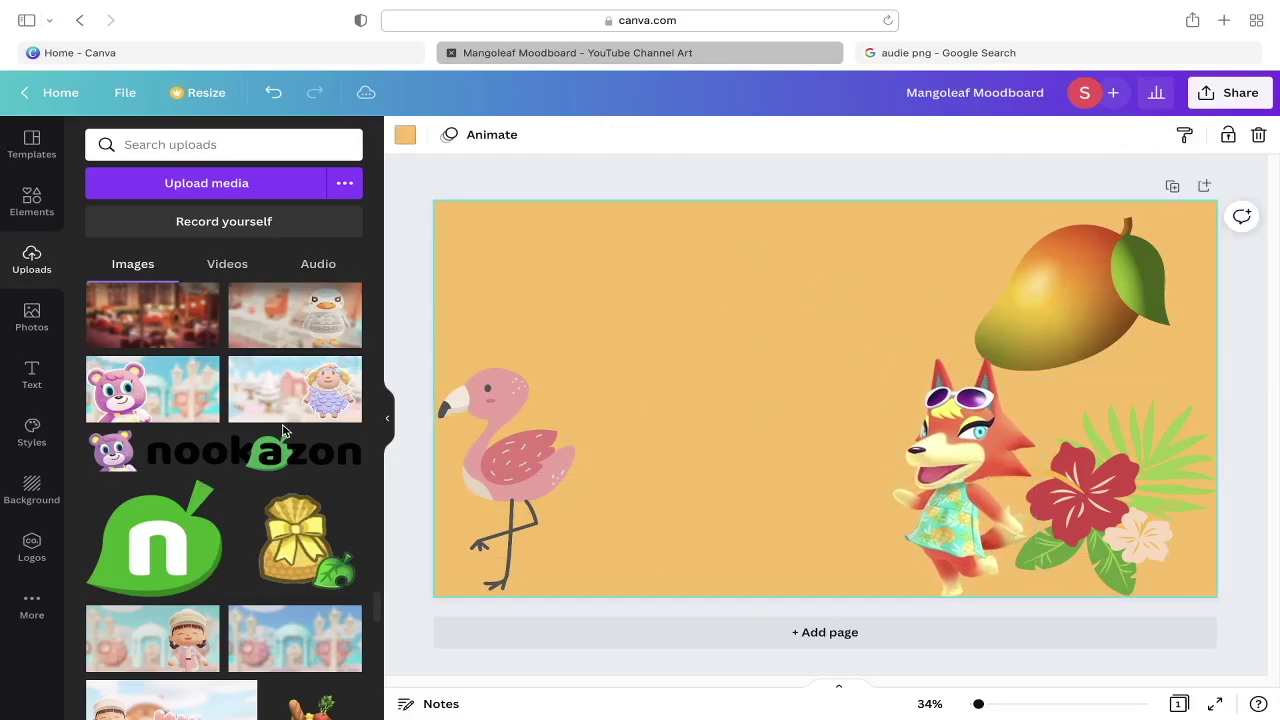
Search 'pina colada' and add an enlarged drink graphic at the lower left.
{"action": "scroll", "coordinate": [283, 430], "scroll_direction": "down", "scroll_amount": 5}
{"action": "scroll", "coordinate": [283, 430], "scroll_direction": "down", "scroll_amount": 5}
{"action": "scroll", "coordinate": [283, 430], "scroll_direction": "up", "scroll_amount": 1}
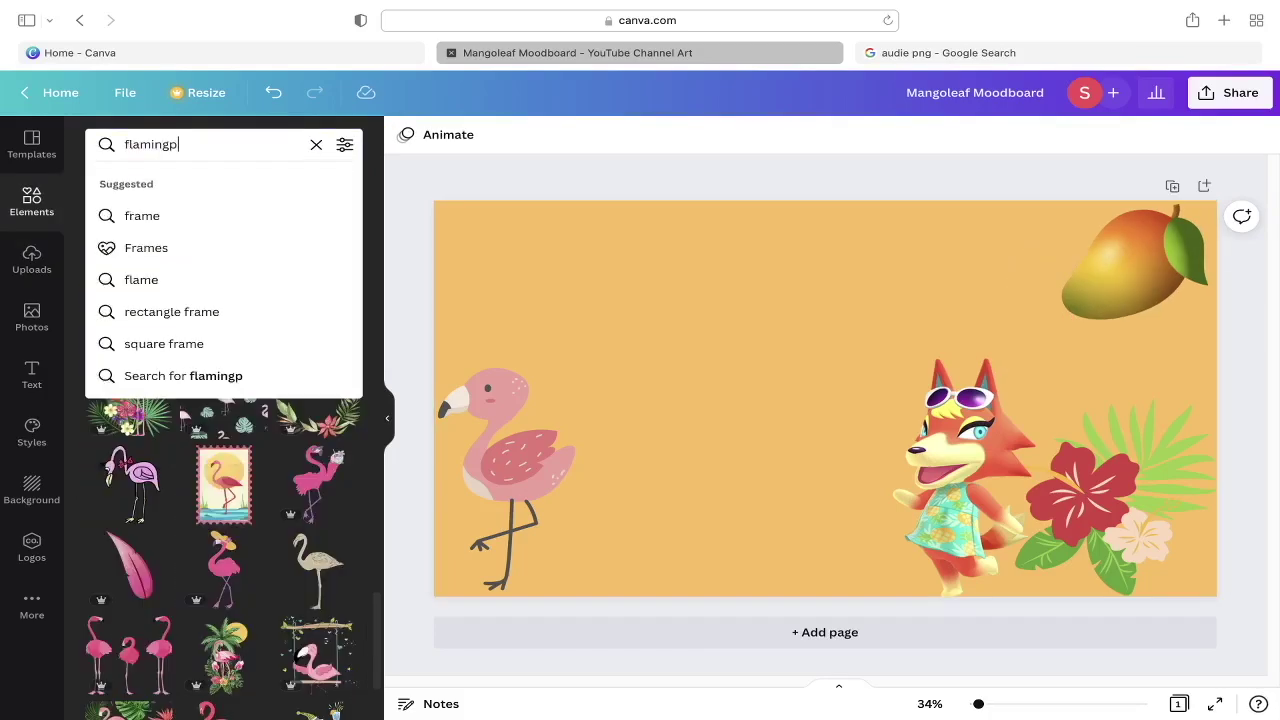
{"action": "key", "text": "BackSpace"}
{"action": "type", "text": "o"}
{"action": "key", "text": "BackSpace"}
{"action": "key", "text": "BackSpace"}
{"action": "key", "text": "BackSpace"}
{"action": "key", "text": "BackSpace"}
{"action": "key", "text": "BackSpace"}
{"action": "key", "text": "BackSpace"}
{"action": "key", "text": "BackSpace"}
{"action": "key", "text": "BackSpace"}
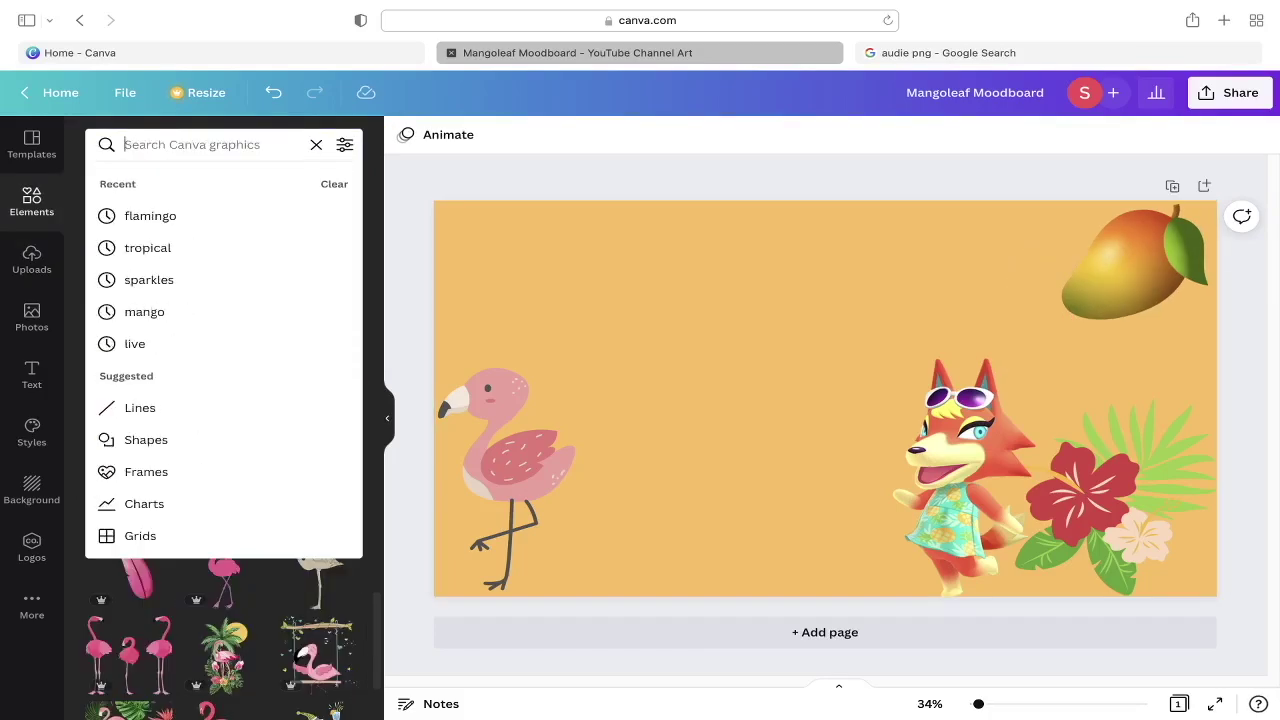
{"action": "type", "text": "pina colad"}
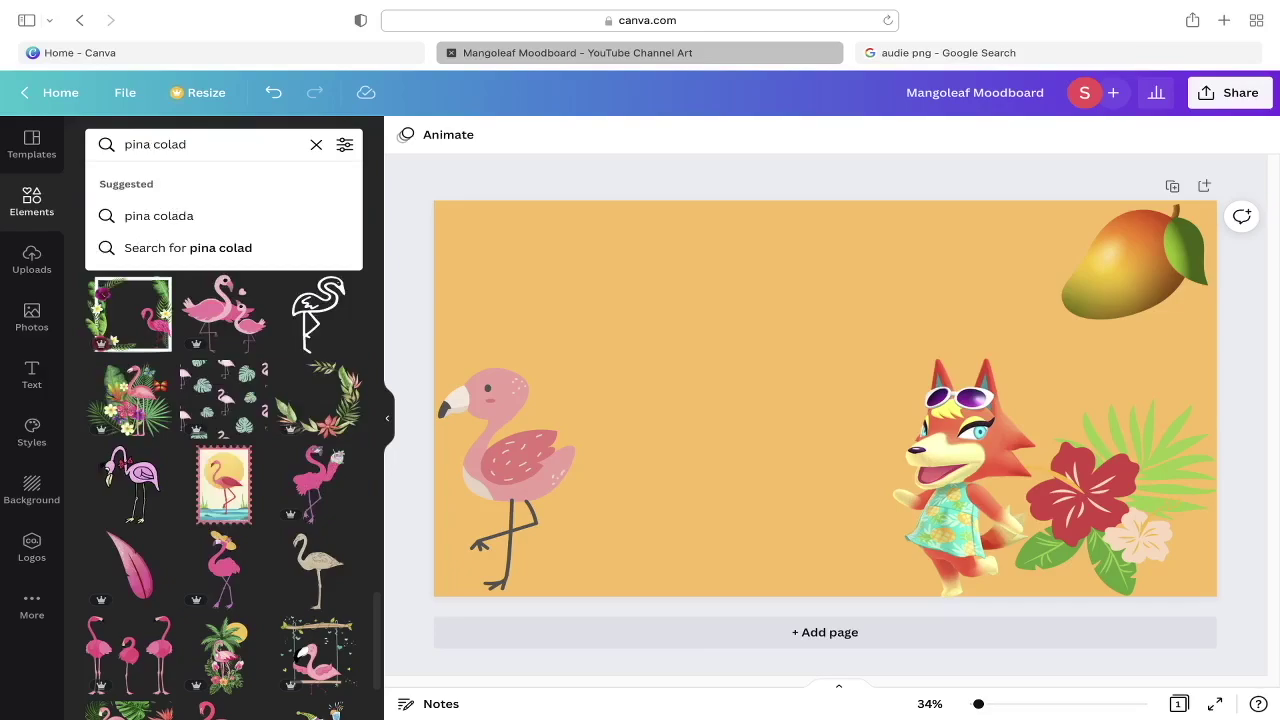
{"action": "type", "text": "a"}
{"action": "key", "text": "Return"}
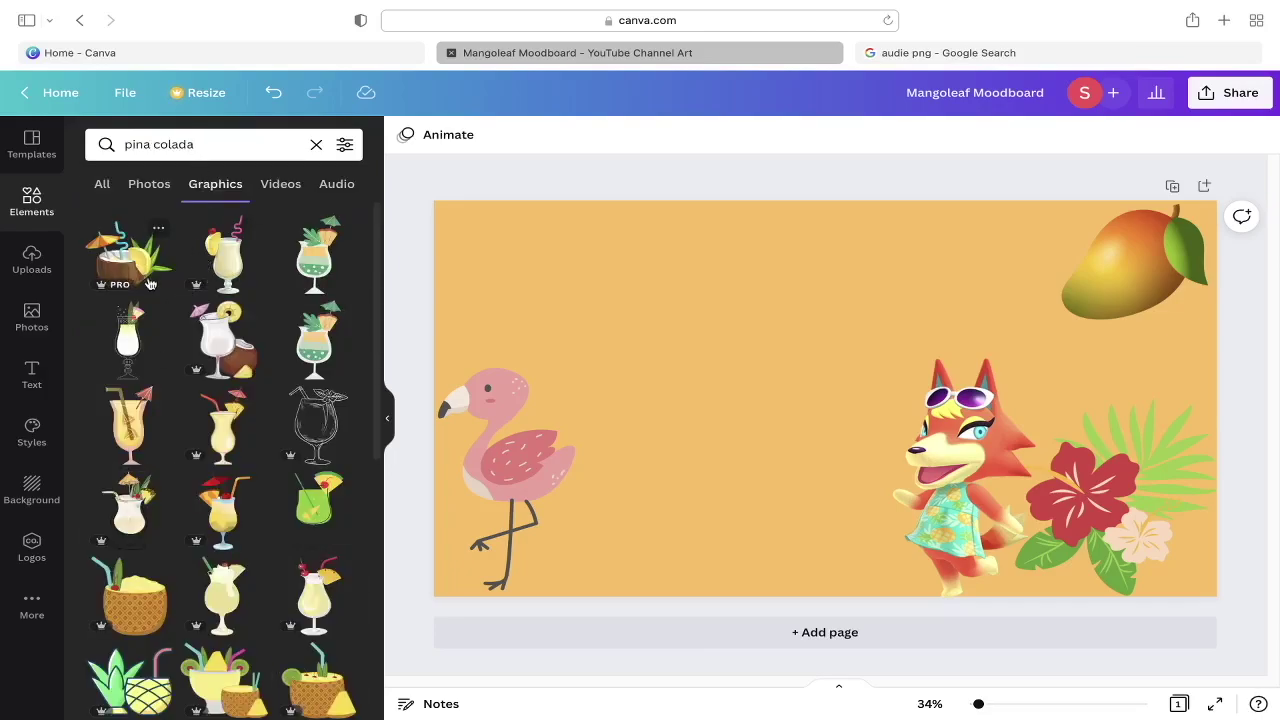
{"action": "left_click", "coordinate": [228, 258]}
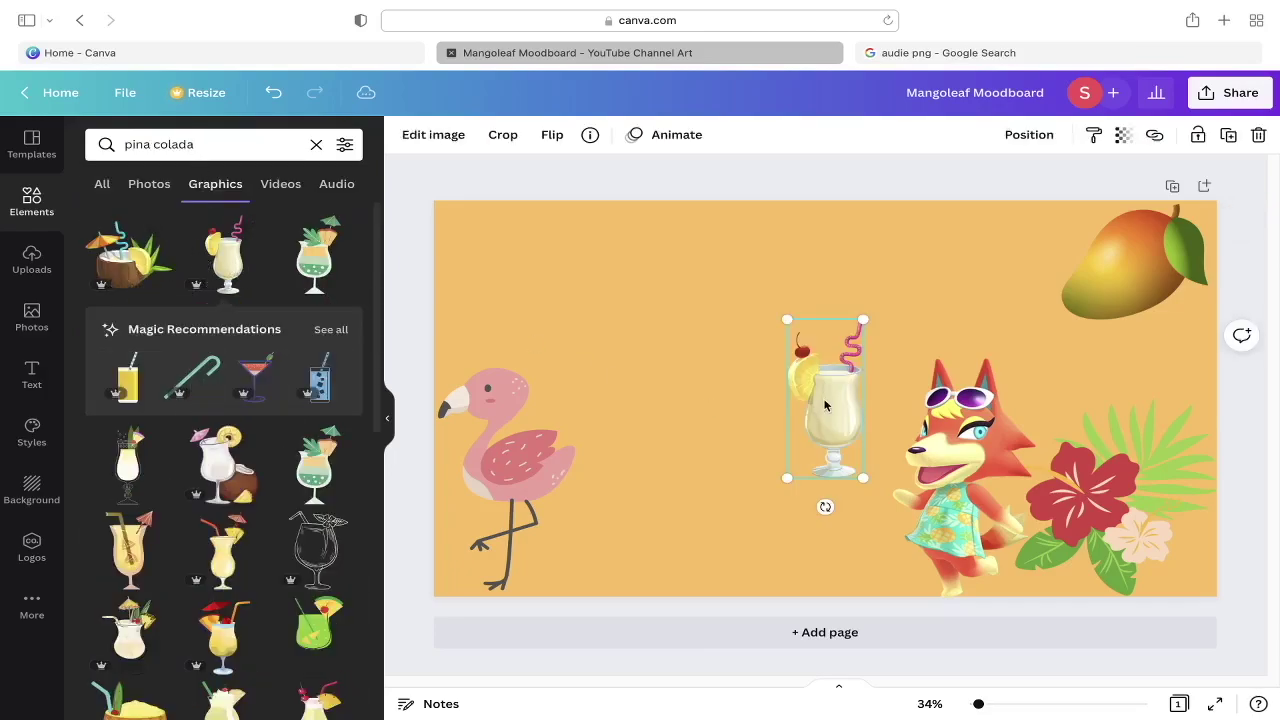
{"action": "left_click_drag", "start_coordinate": [825, 405], "coordinate": [679, 416]}
{"action": "left_click_drag", "start_coordinate": [707, 484], "coordinate": [800, 543]}
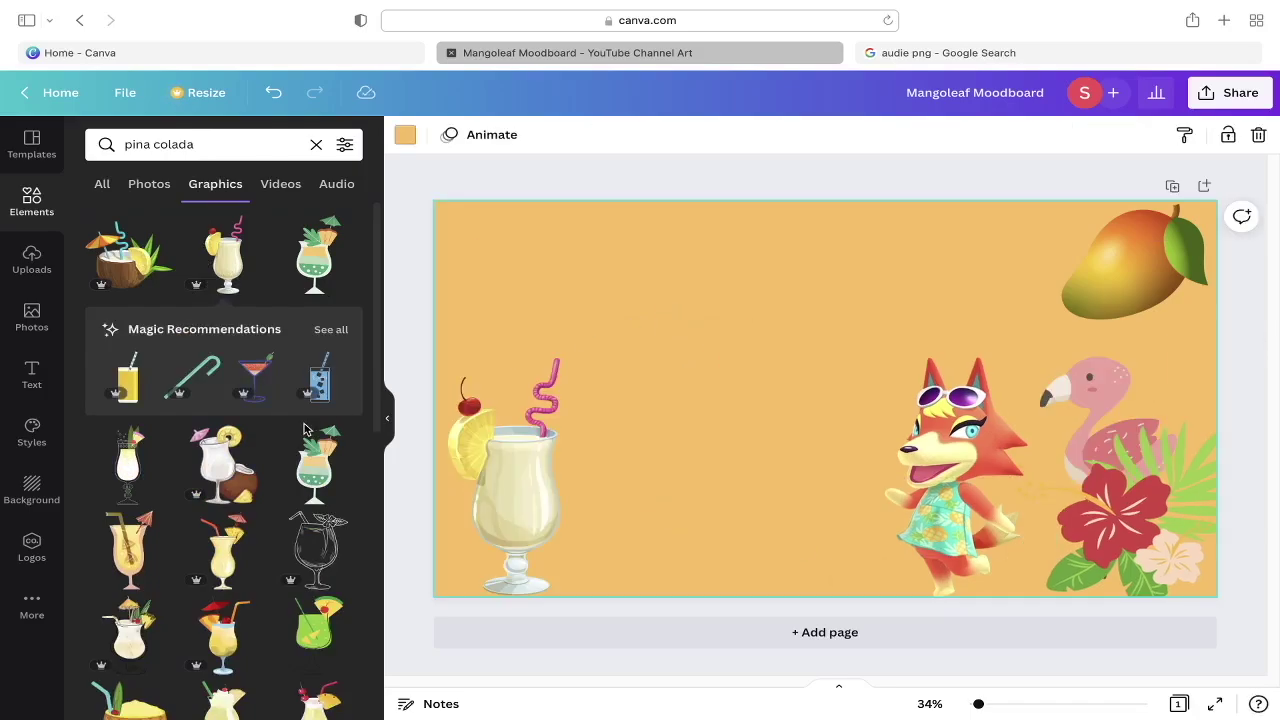
Enlarge the palm tree and move it to the page's left edge.
{"action": "scroll", "coordinate": [305, 430], "scroll_direction": "down", "scroll_amount": 5}
{"action": "scroll", "coordinate": [305, 430], "scroll_direction": "down", "scroll_amount": 3}
{"action": "scroll", "coordinate": [305, 430], "scroll_direction": "down", "scroll_amount": 5}
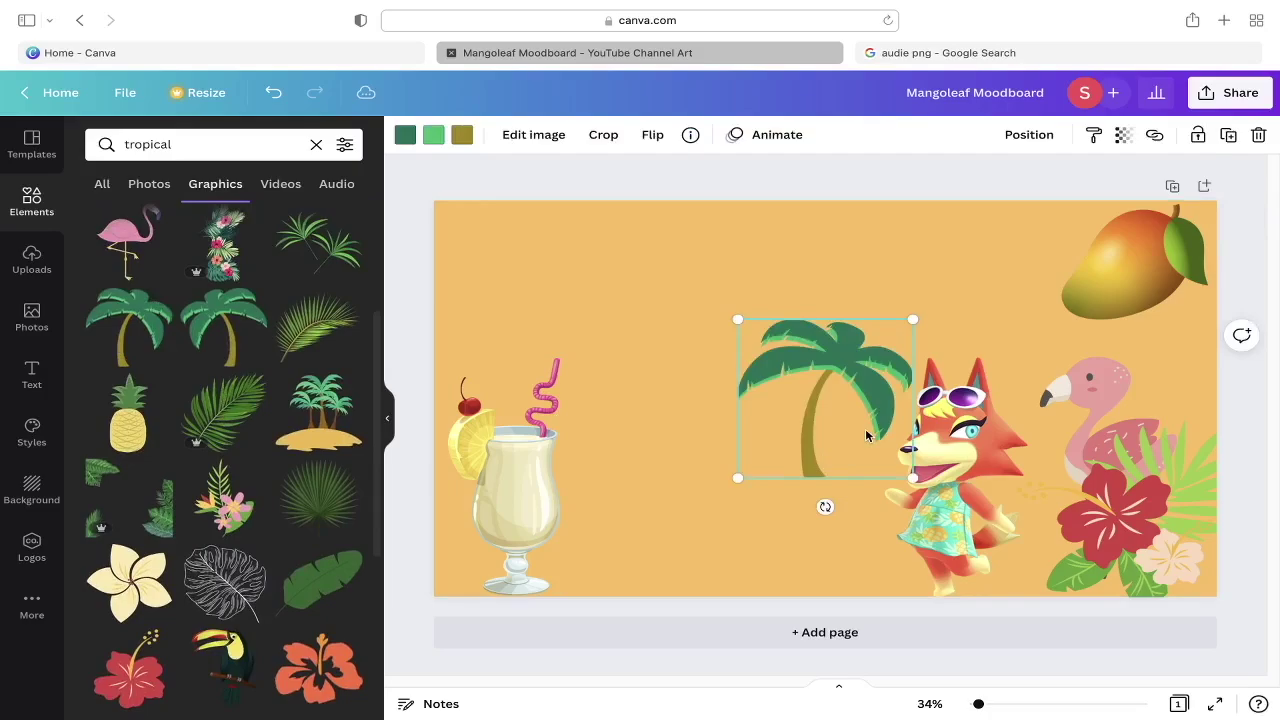
{"action": "left_click_drag", "start_coordinate": [867, 435], "coordinate": [661, 361]}
{"action": "left_click_drag", "start_coordinate": [710, 405], "coordinate": [792, 481]}
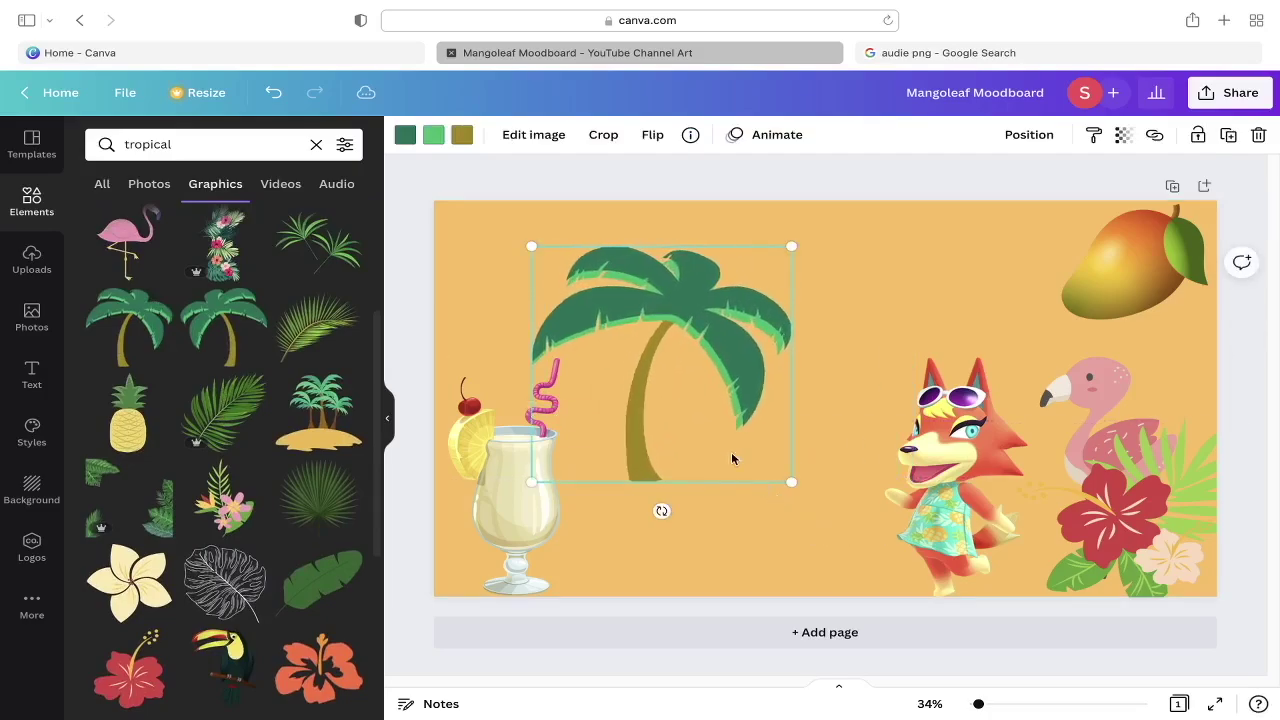
{"action": "mouse_move", "coordinate": [700, 420]}
{"action": "left_mouse_down"}
{"action": "mouse_move", "coordinate": [583, 381]}
{"action": "mouse_move", "coordinate": [588, 336]}
{"action": "left_mouse_up"}
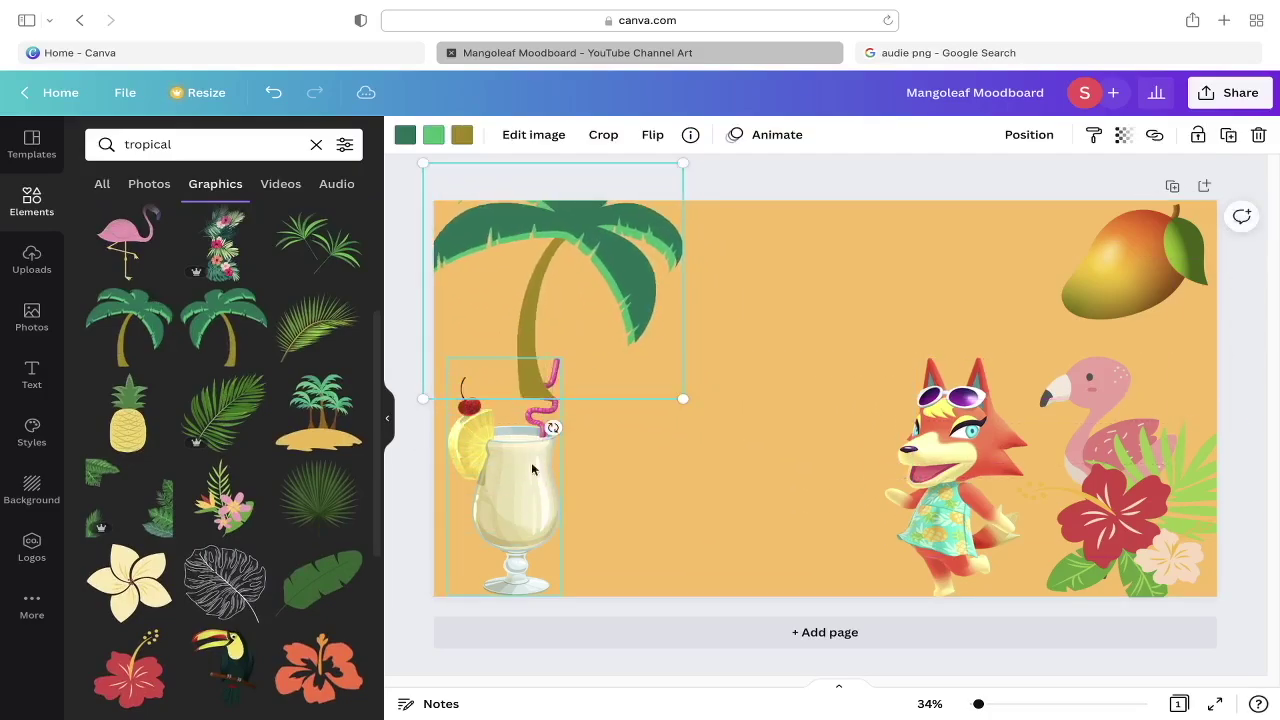
Shrink the piña colada and place it in Audie's paw.
{"action": "left_click_drag", "start_coordinate": [504, 499], "coordinate": [788, 356]}
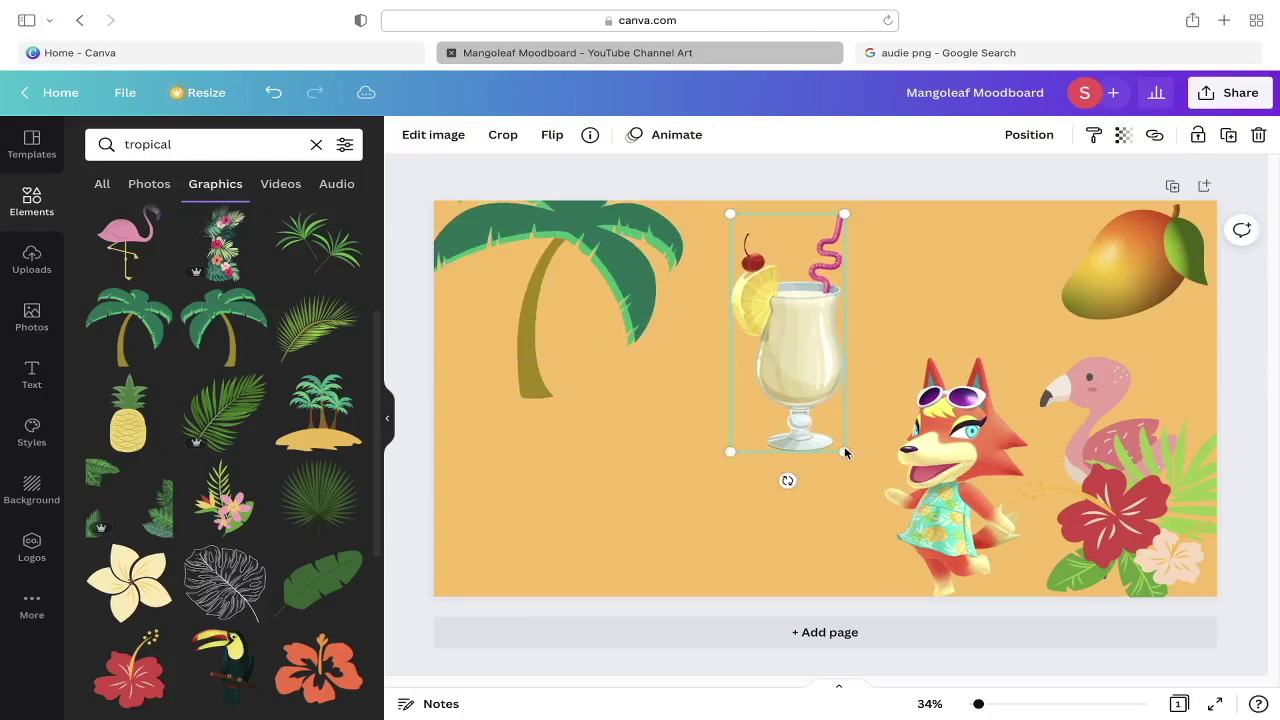
{"action": "left_click_drag", "start_coordinate": [844, 452], "coordinate": [808, 374]}
{"action": "left_click_drag", "start_coordinate": [767, 309], "coordinate": [845, 444]}
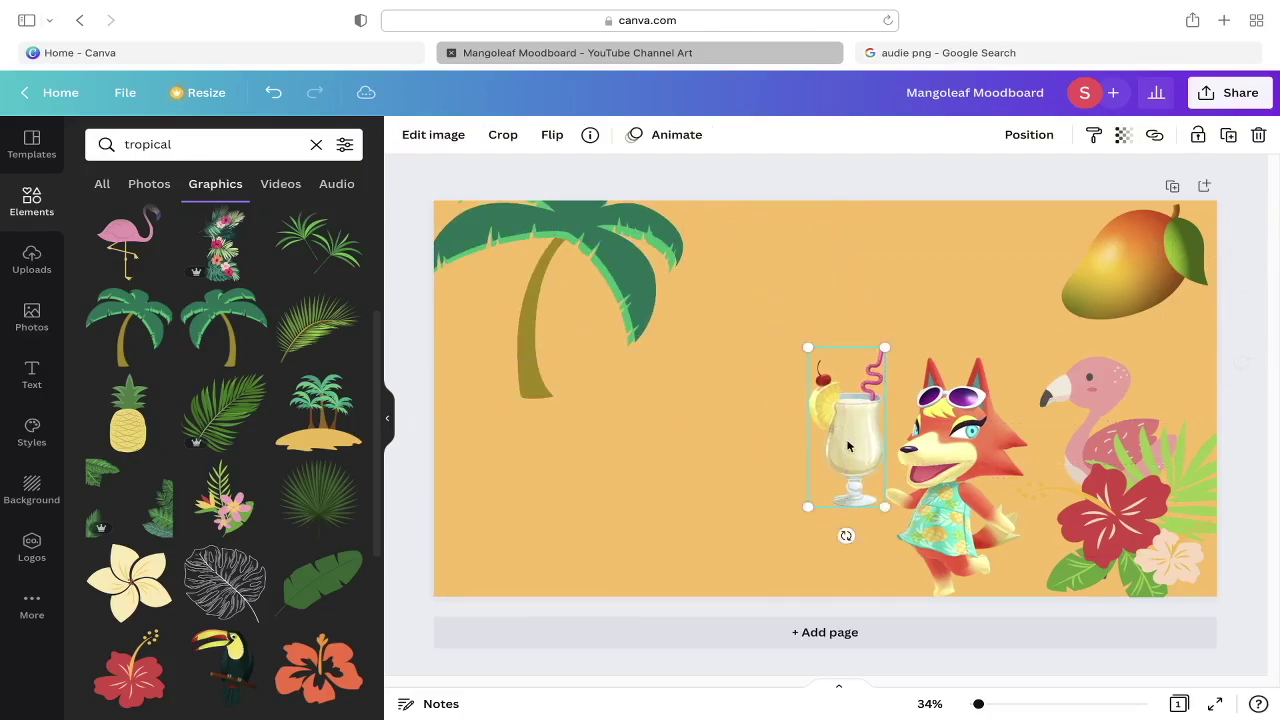
{"action": "left_click_drag", "start_coordinate": [888, 507], "coordinate": [848, 461]}
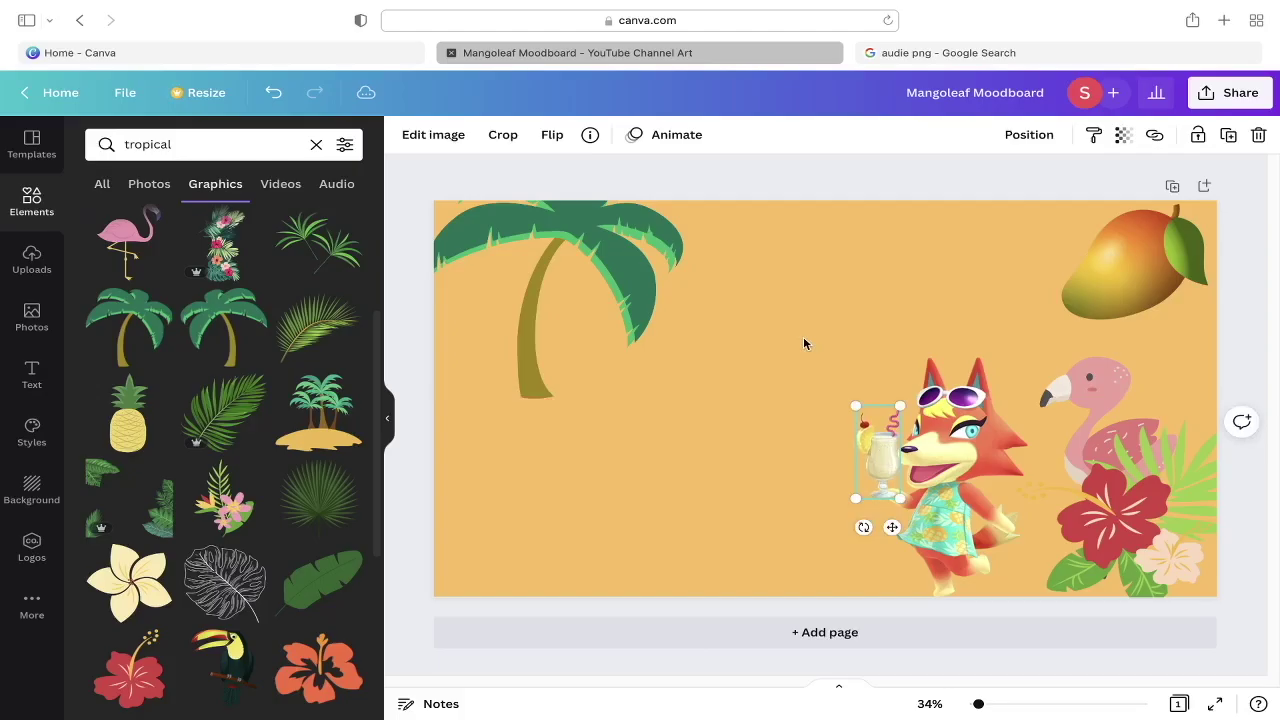
{"action": "left_click", "coordinate": [803, 343]}
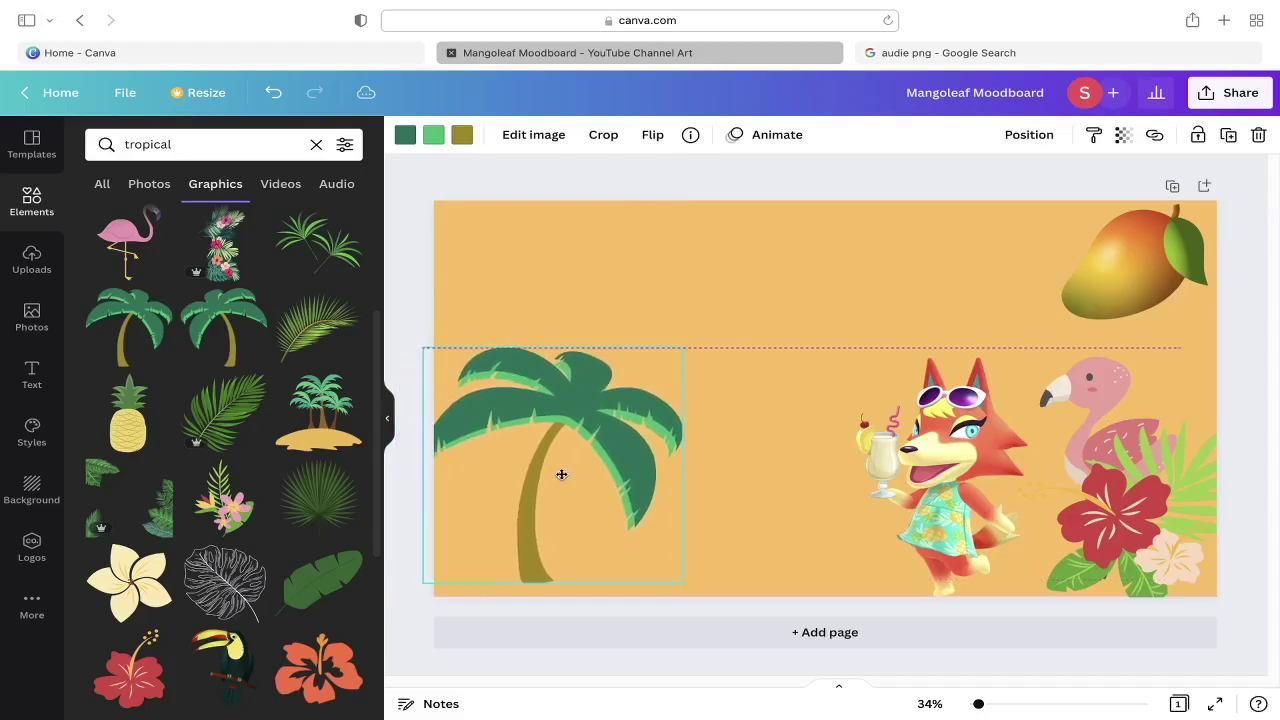
Crop the palm tree at lower left and move the flamingo beside it.
{"action": "left_click_drag", "start_coordinate": [531, 486], "coordinate": [546, 401]}
{"action": "left_click", "coordinate": [624, 142]}
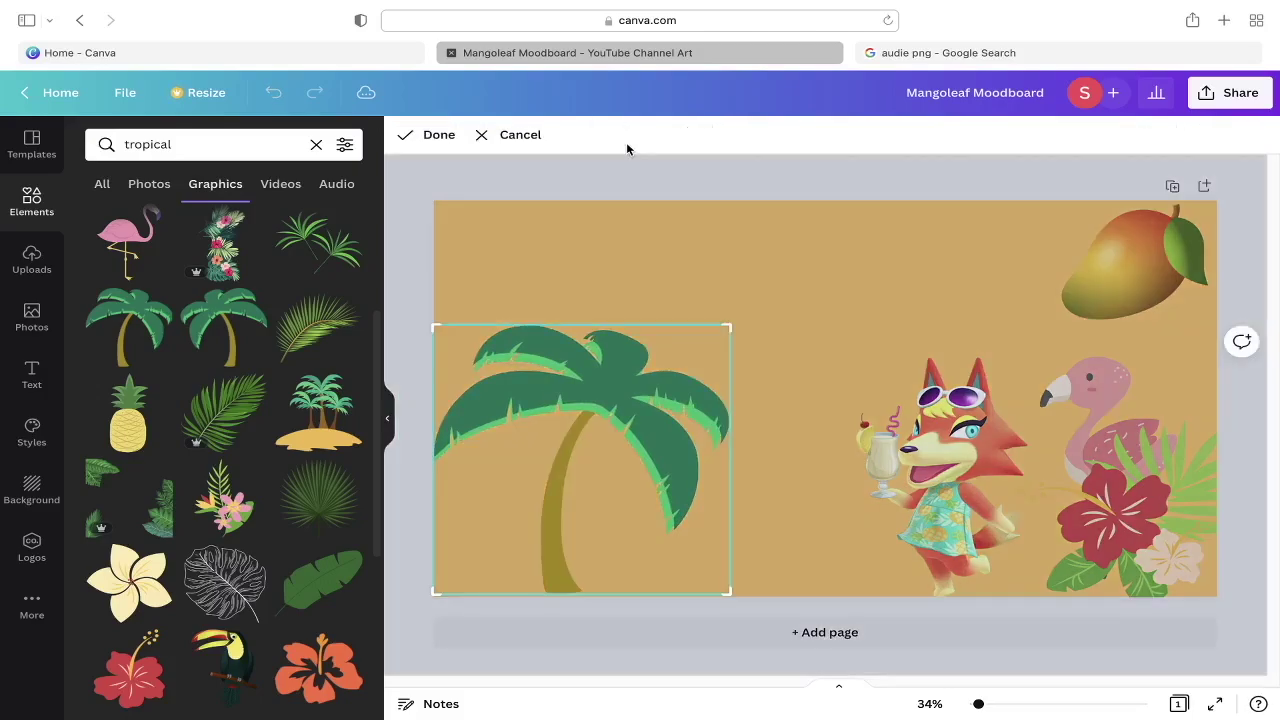
{"action": "left_click", "coordinate": [610, 210]}
{"action": "left_click", "coordinate": [716, 289]}
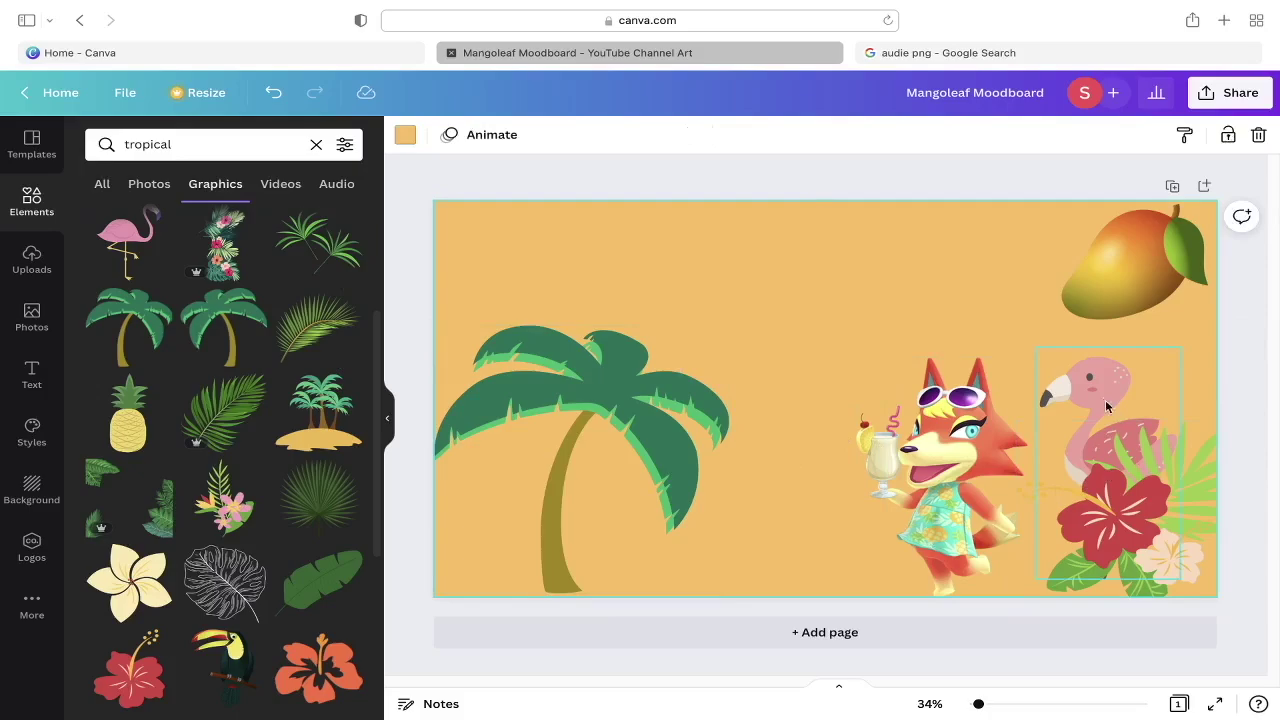
{"action": "left_click_drag", "start_coordinate": [1090, 430], "coordinate": [260, 313]}
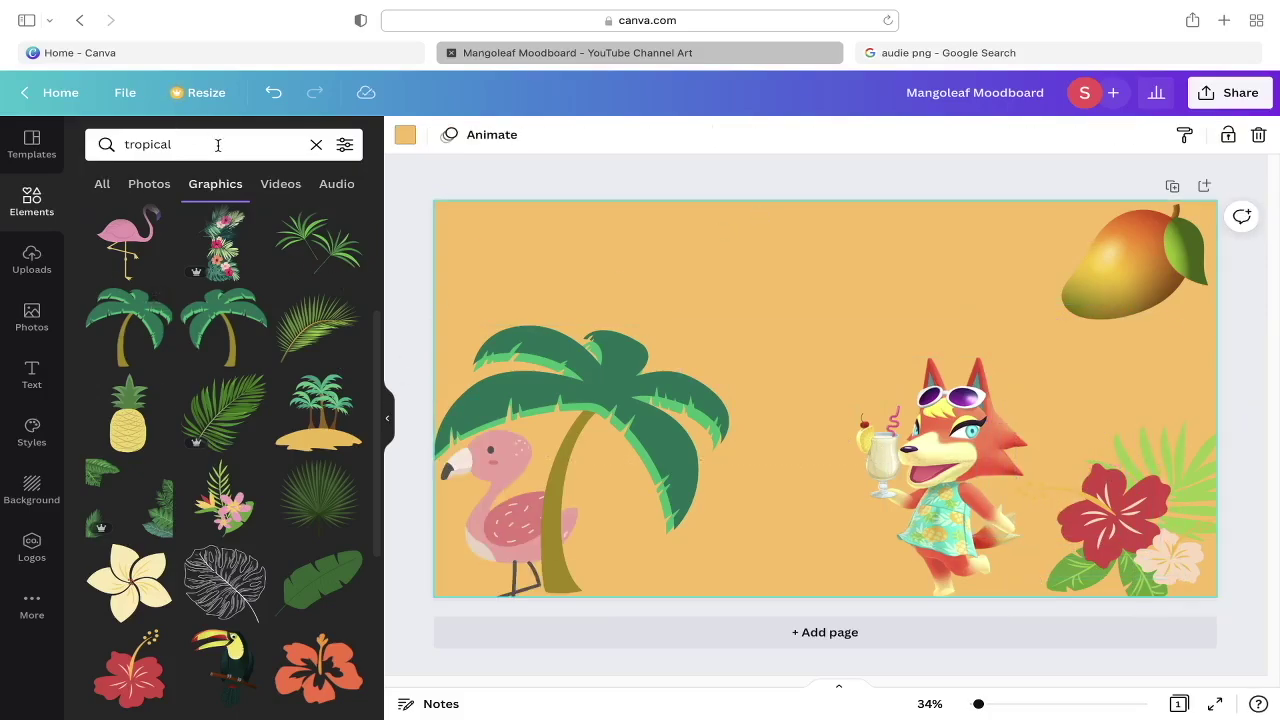
Search 'sun' and place the sun-behind-cloud graphic at the top left.
{"action": "key", "text": "BackSpace"}
{"action": "type", "text": "sun"}
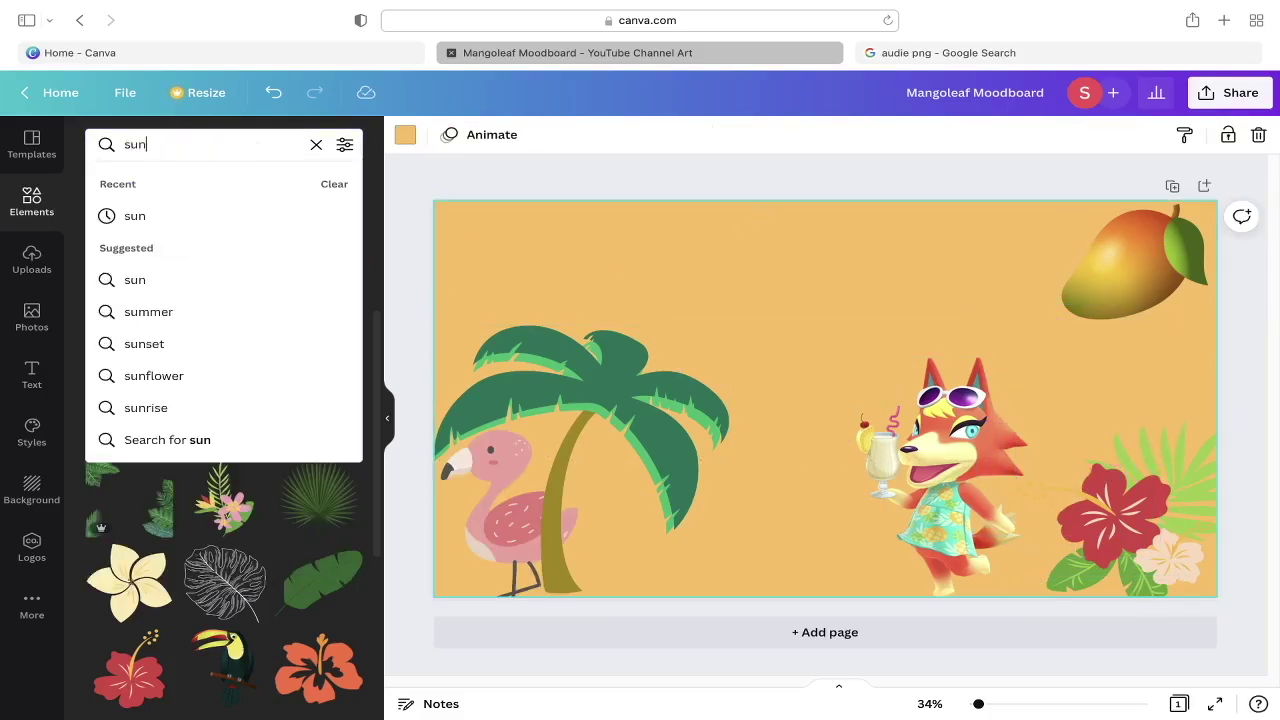
{"action": "key", "text": "Return"}
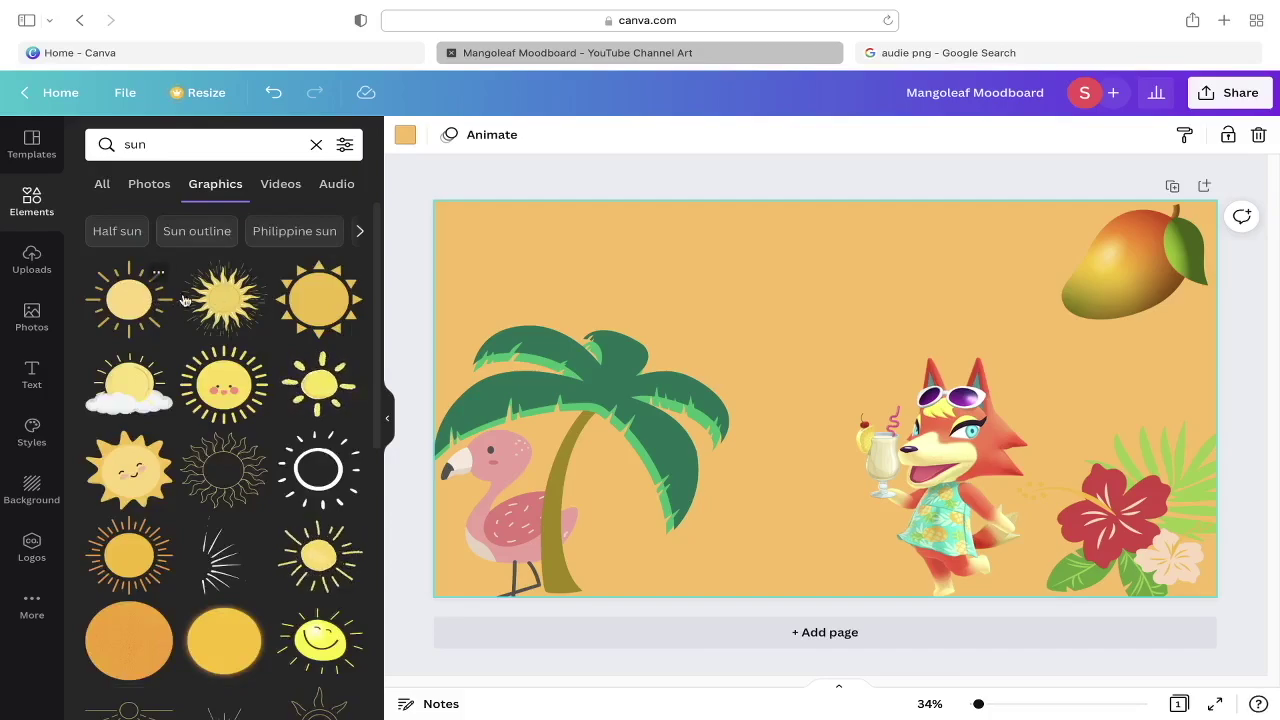
{"action": "mouse_move", "coordinate": [128, 383]}
{"action": "left_mouse_down"}
{"action": "mouse_move", "coordinate": [637, 320]}
{"action": "mouse_move", "coordinate": [594, 284]}
{"action": "left_mouse_up"}
Search 'pool' and add a shrunken inflatable pool at the bottom centre.
{"action": "left_click", "coordinate": [227, 145]}
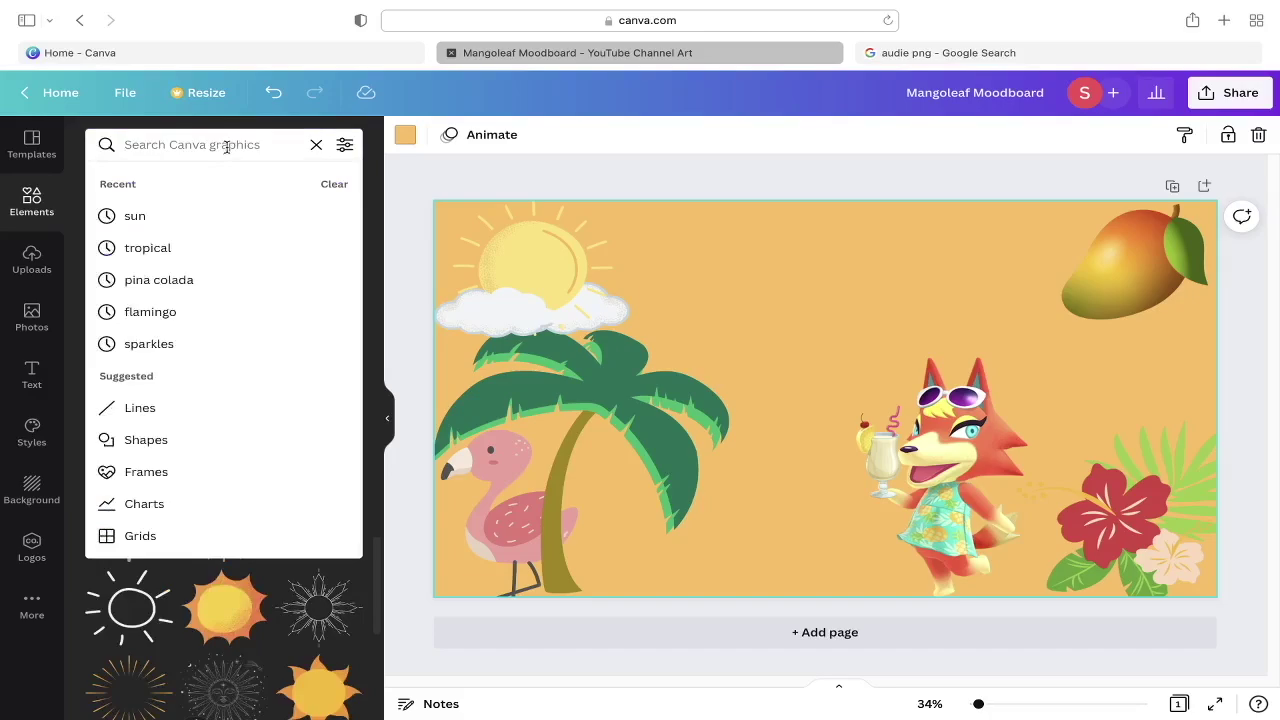
{"action": "type", "text": "pool"}
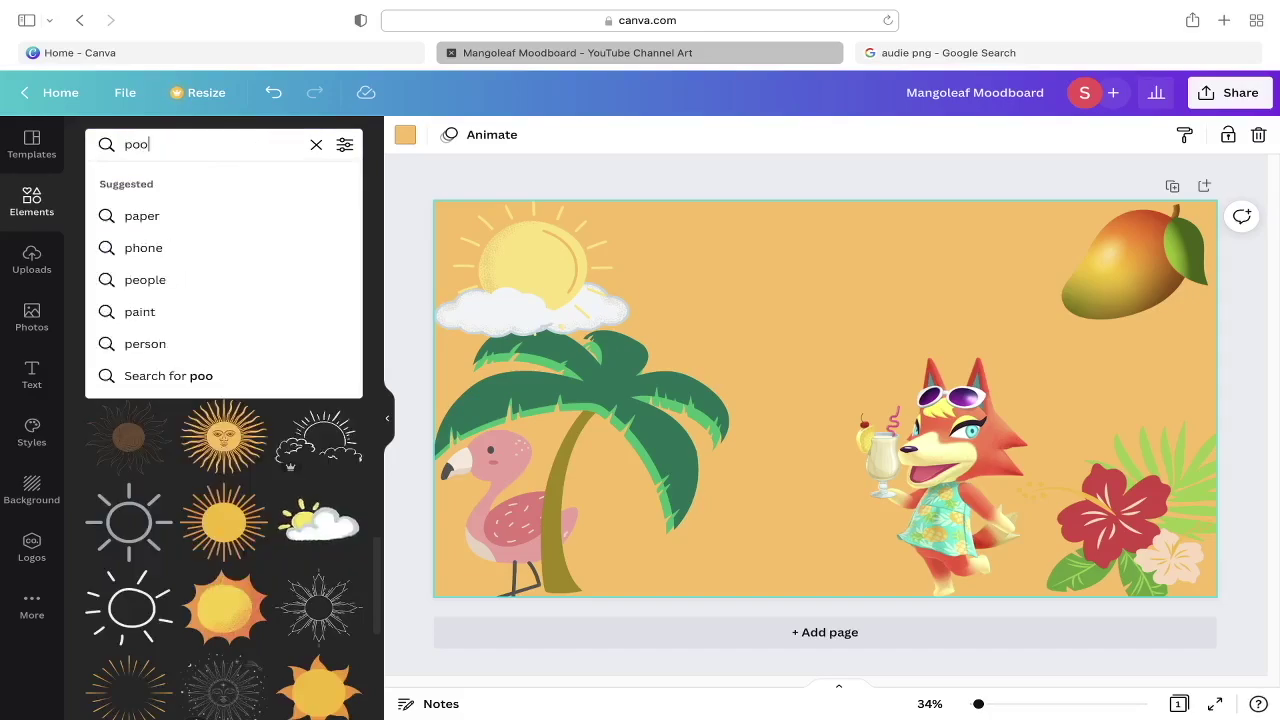
{"action": "key", "text": "Return"}
{"action": "scroll", "coordinate": [312, 528], "scroll_direction": "down", "scroll_amount": 3}
{"action": "scroll", "coordinate": [312, 528], "scroll_direction": "down", "scroll_amount": 5}
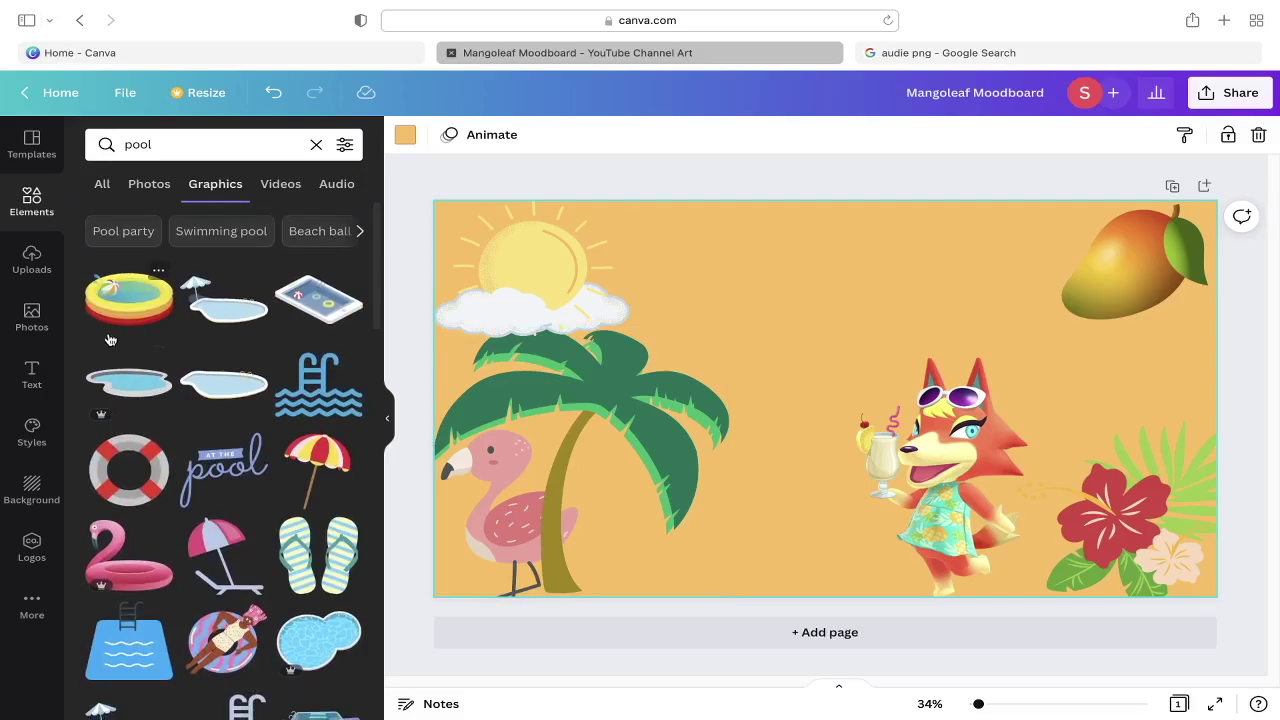
{"action": "left_click", "coordinate": [128, 300]}
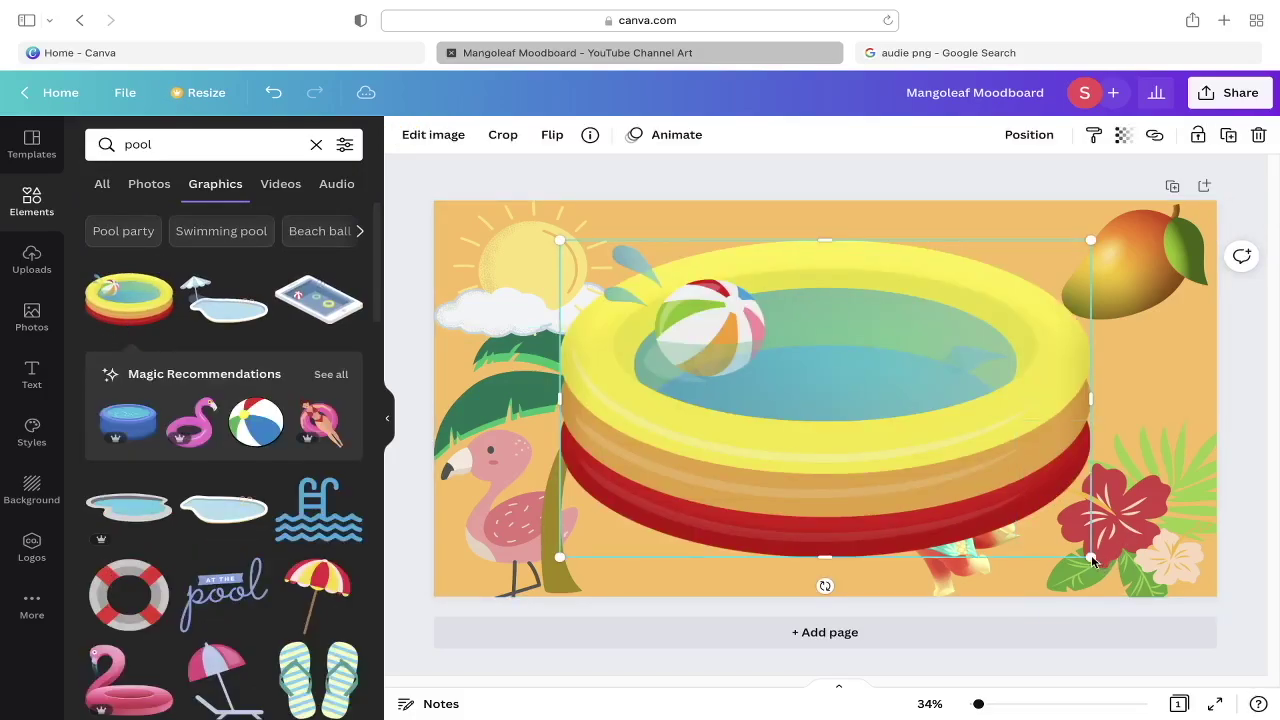
{"action": "left_click_drag", "start_coordinate": [1092, 558], "coordinate": [862, 416]}
{"action": "left_click_drag", "start_coordinate": [740, 331], "coordinate": [795, 518]}
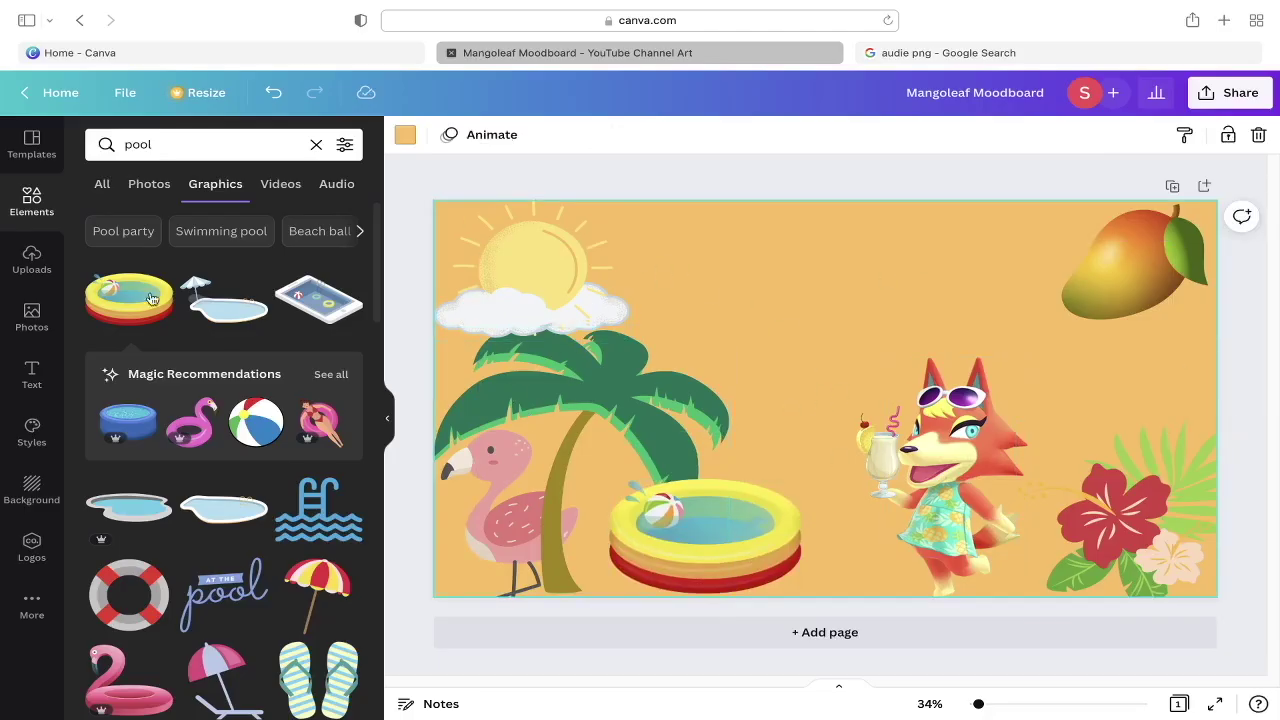
Add the Animal Crossing logo from Uploads, shrunk, just right of the sun.
{"action": "left_click", "coordinate": [30, 262]}
{"action": "scroll", "coordinate": [280, 492], "scroll_direction": "down", "scroll_amount": 5}
{"action": "scroll", "coordinate": [280, 492], "scroll_direction": "down", "scroll_amount": 5}
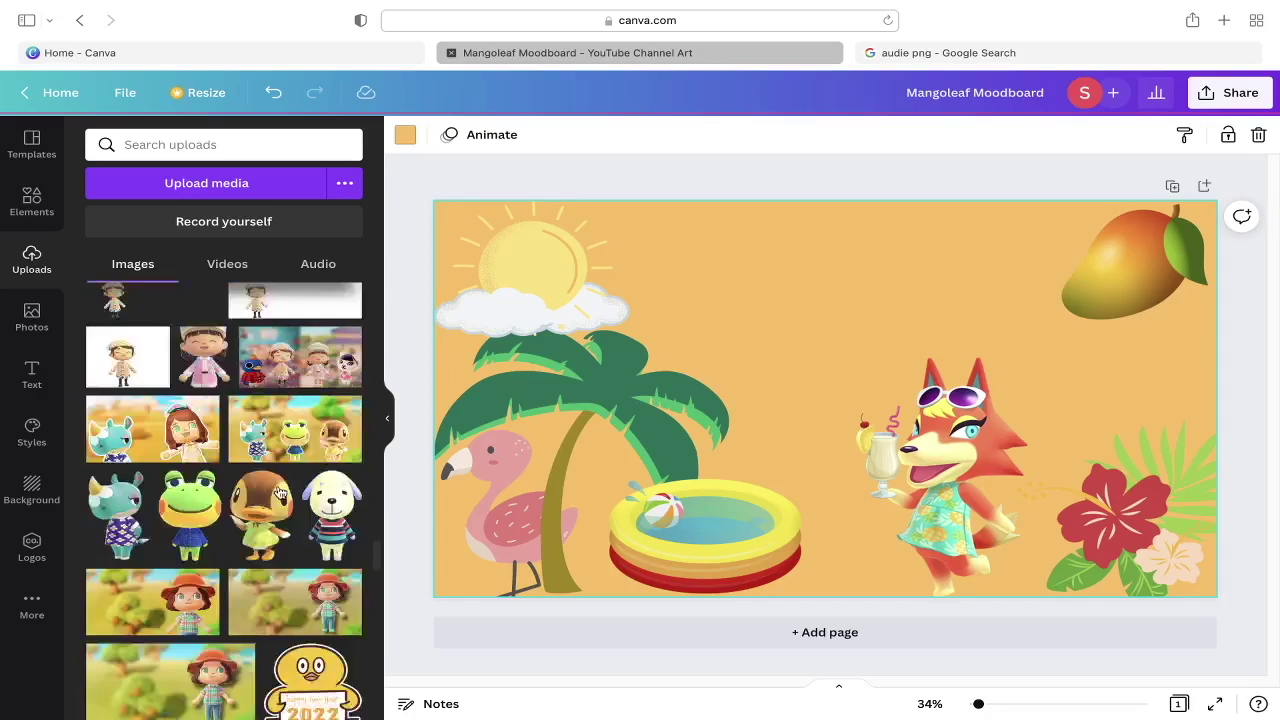
{"action": "scroll", "coordinate": [280, 492], "scroll_direction": "down", "scroll_amount": 5}
{"action": "scroll", "coordinate": [280, 492], "scroll_direction": "up", "scroll_amount": 1}
{"action": "left_click_drag", "start_coordinate": [153, 410], "coordinate": [635, 320]}
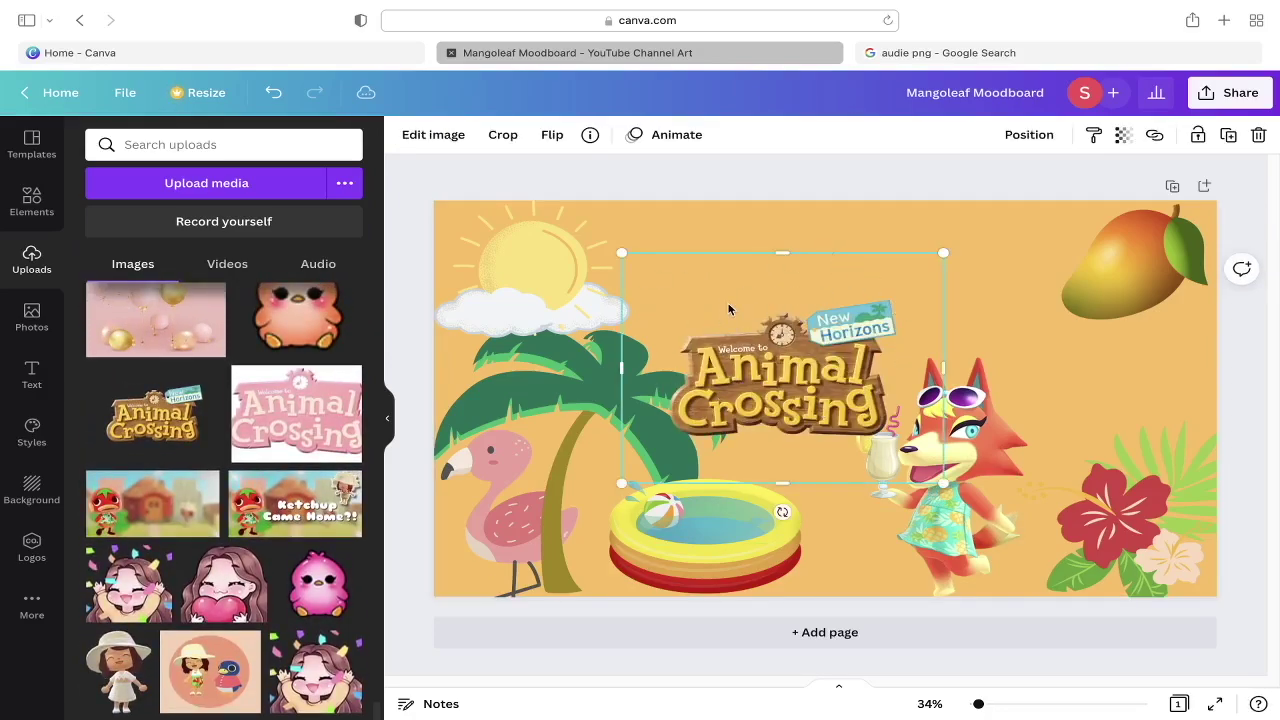
{"action": "left_click_drag", "start_coordinate": [749, 329], "coordinate": [706, 245]}
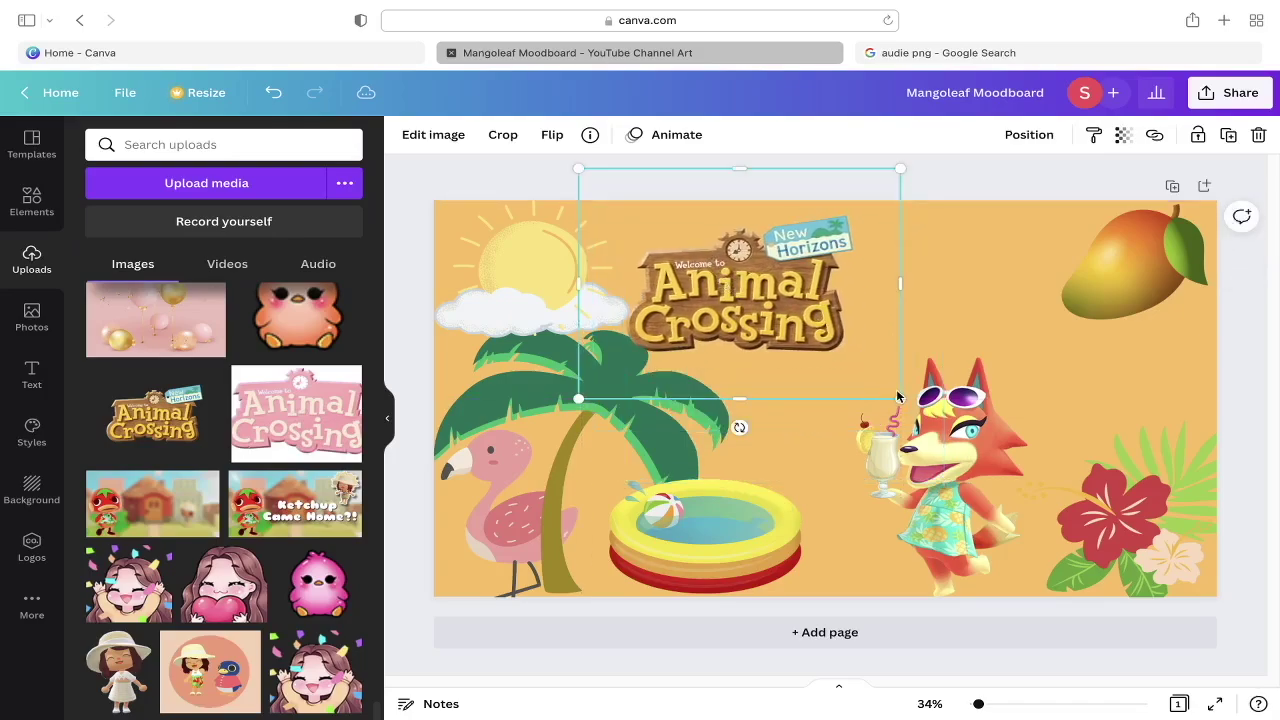
{"action": "left_click_drag", "start_coordinate": [900, 398], "coordinate": [789, 309]}
{"action": "mouse_move", "coordinate": [710, 260]}
{"action": "left_mouse_down"}
{"action": "mouse_move", "coordinate": [673, 283]}
{"action": "mouse_move", "coordinate": [985, 289]}
{"action": "mouse_move", "coordinate": [677, 274]}
{"action": "left_mouse_up"}
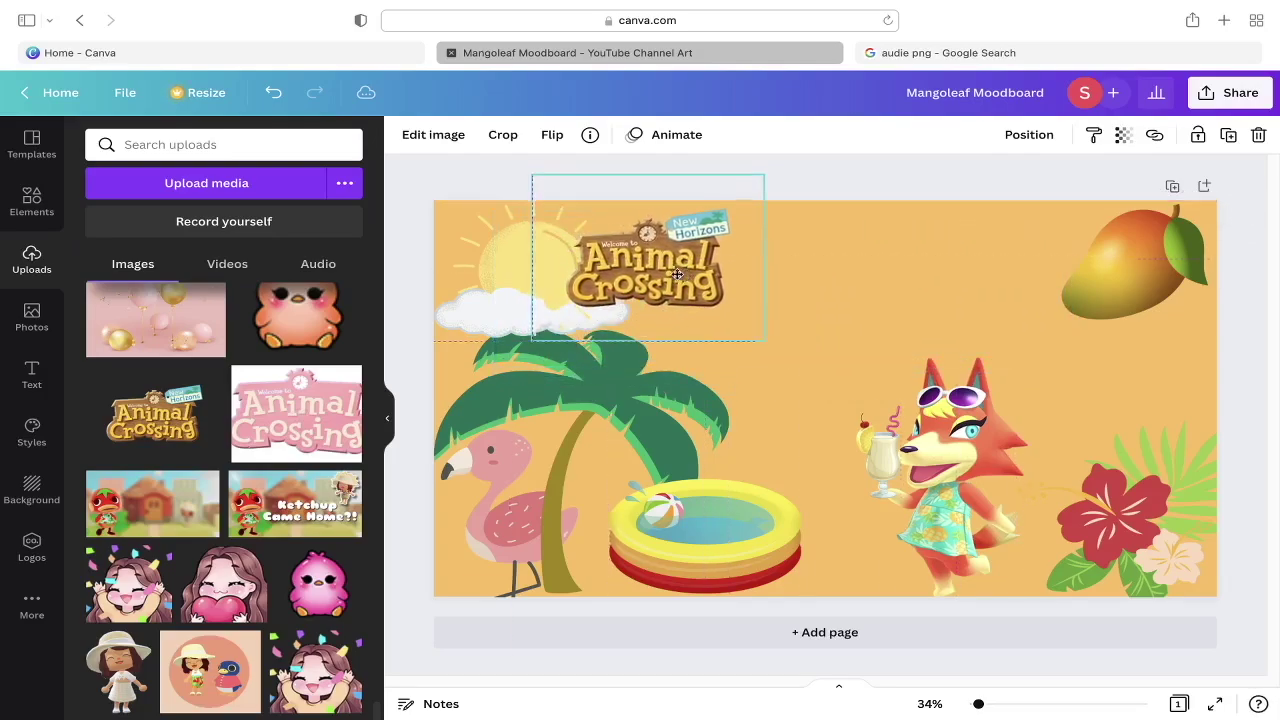
{"action": "left_click_drag", "start_coordinate": [677, 274], "coordinate": [687, 275]}
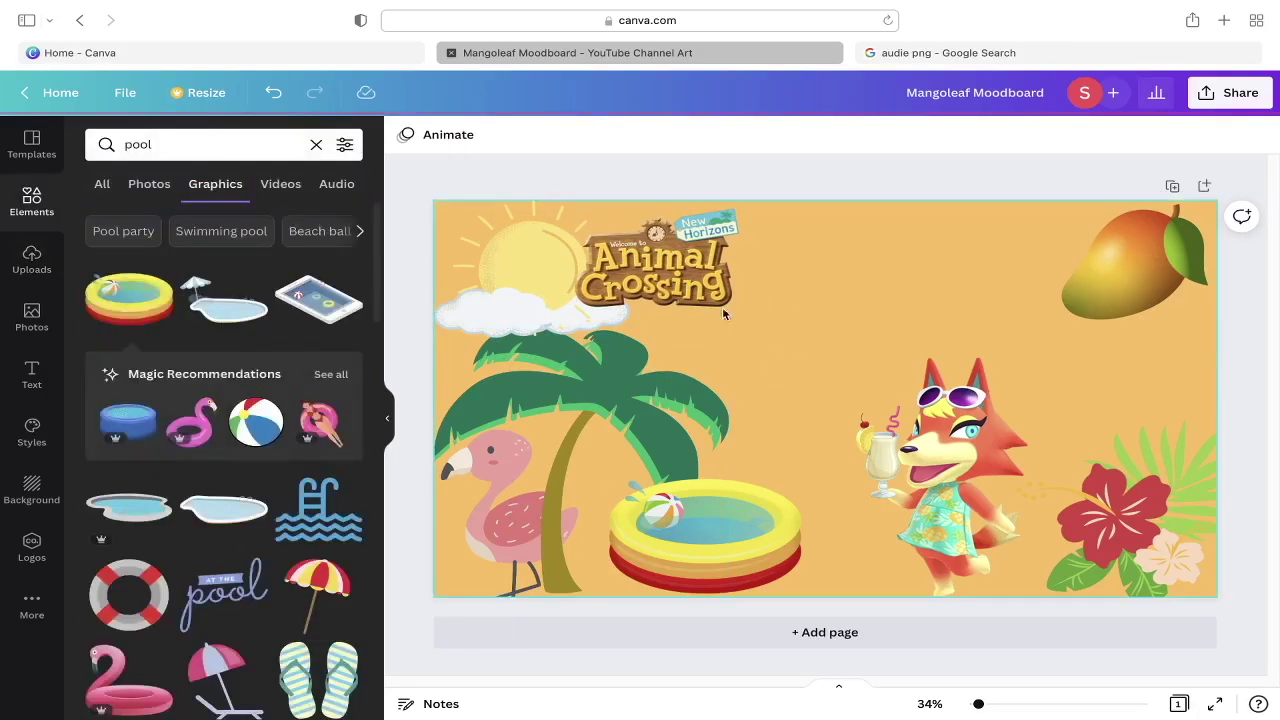
Search 'tropical background' and place an enlarged tan leaf pattern at the top right.
{"action": "scroll", "coordinate": [189, 561], "scroll_direction": "down", "scroll_amount": 5}
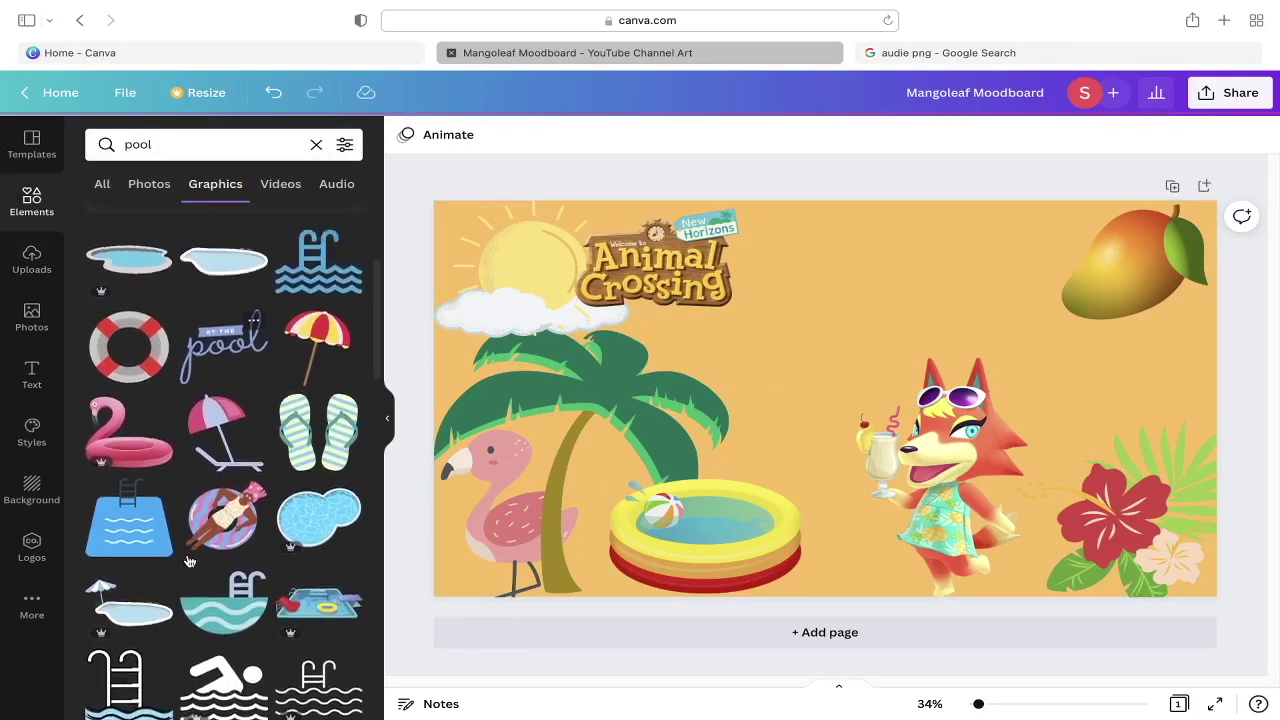
{"action": "scroll", "coordinate": [230, 300], "scroll_direction": "up", "scroll_amount": 4}
{"action": "left_click", "coordinate": [228, 147]}
{"action": "key", "text": "BackSpace"}
{"action": "key", "text": "BackSpace"}
{"action": "key", "text": "BackSpace"}
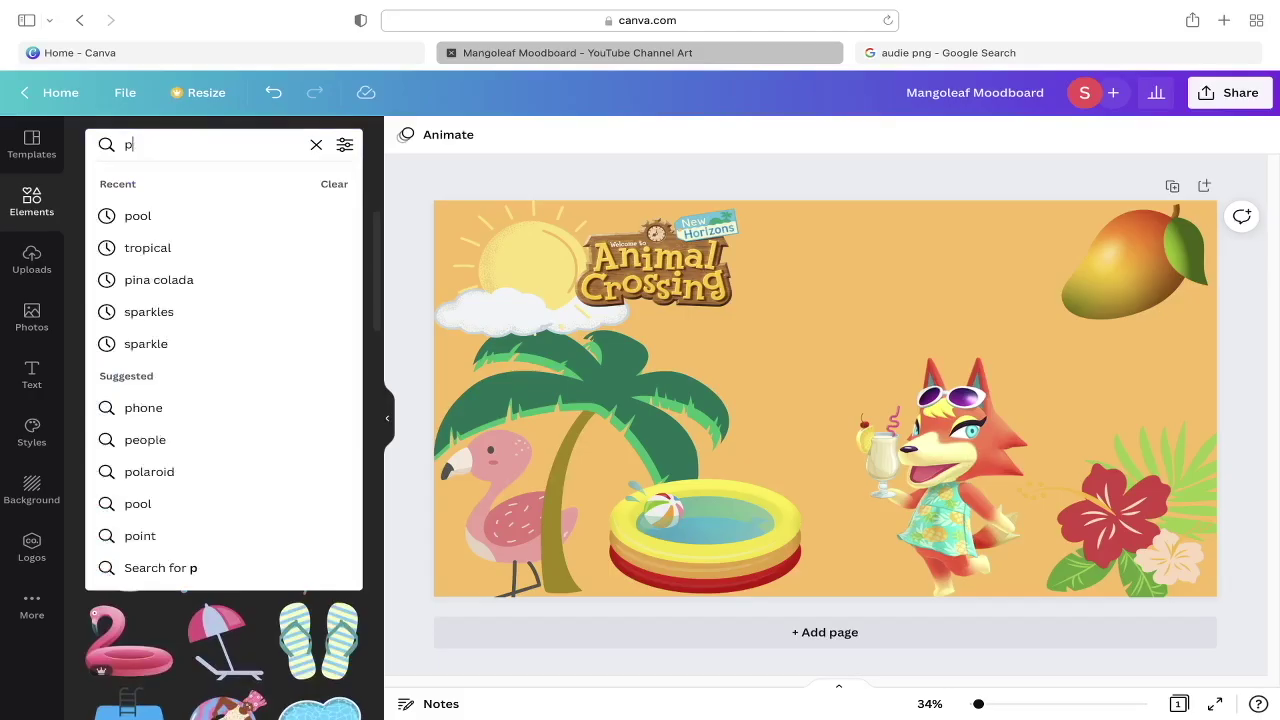
{"action": "type", "text": "tropi"}
{"action": "type", "text": "cal backg"}
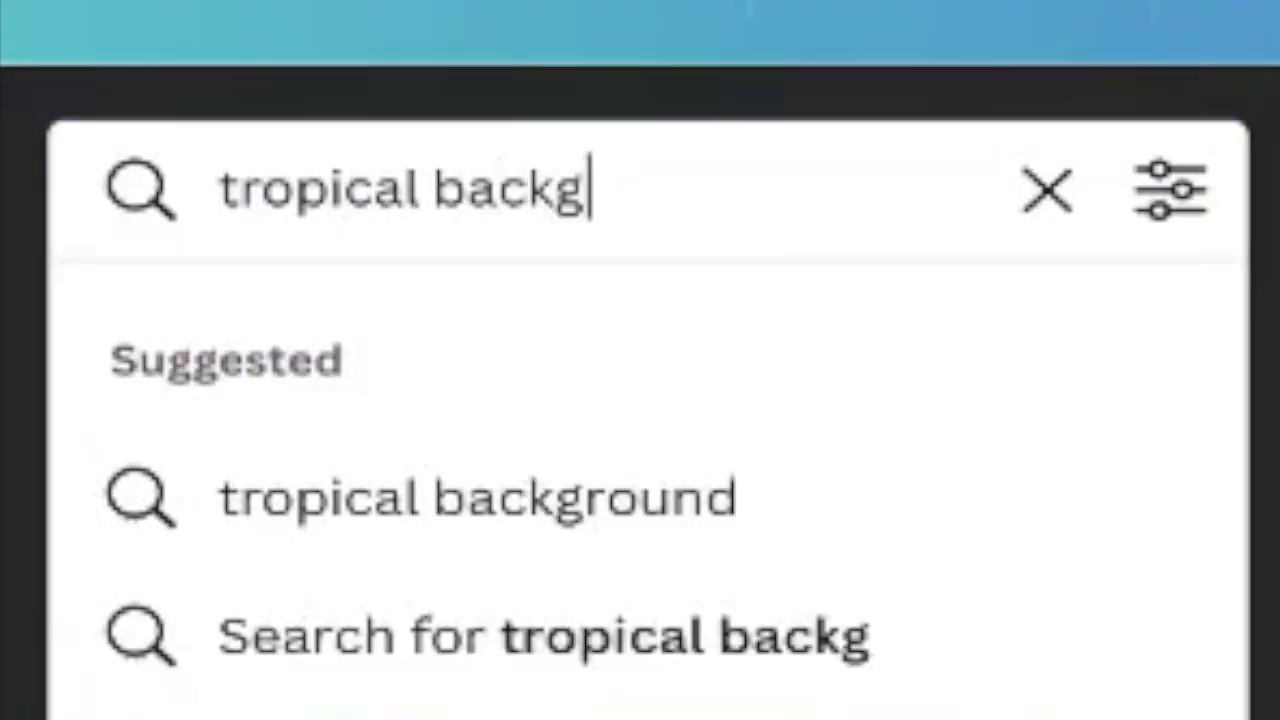
{"action": "type", "text": "round"}
{"action": "key", "text": "Return"}
{"action": "left_click", "coordinate": [129, 316]}
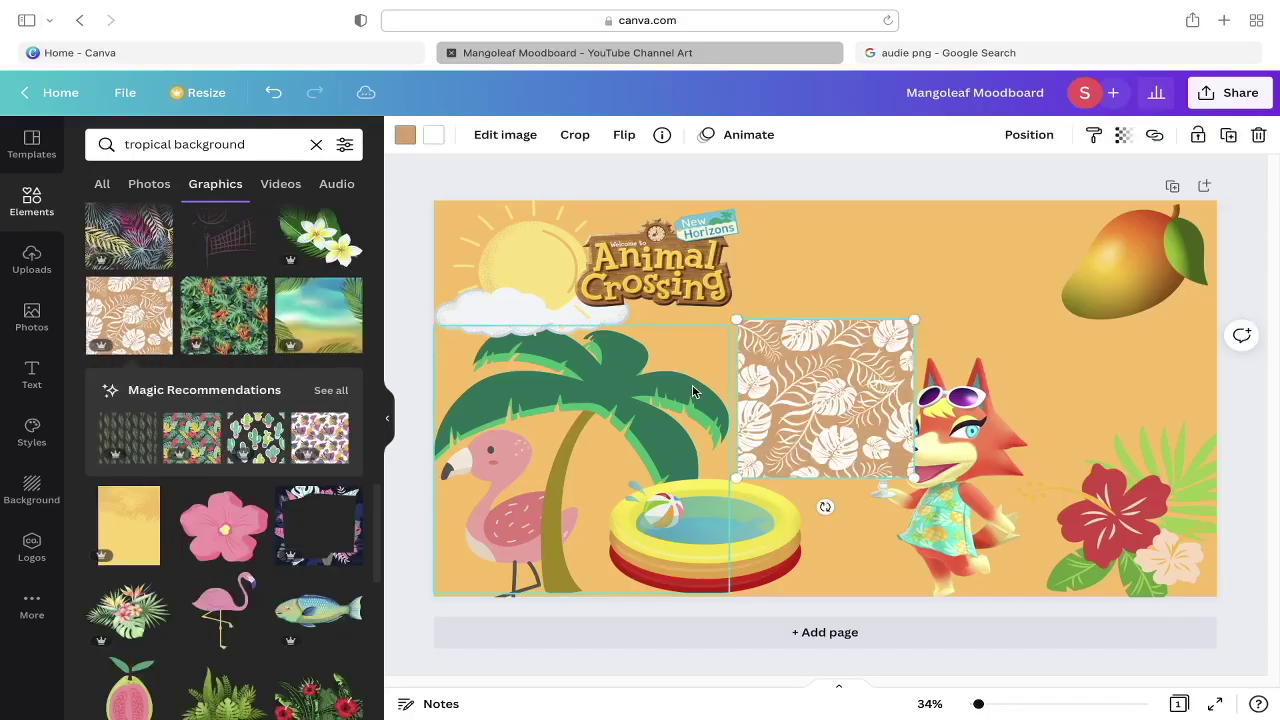
{"action": "left_click_drag", "start_coordinate": [833, 375], "coordinate": [833, 302]}
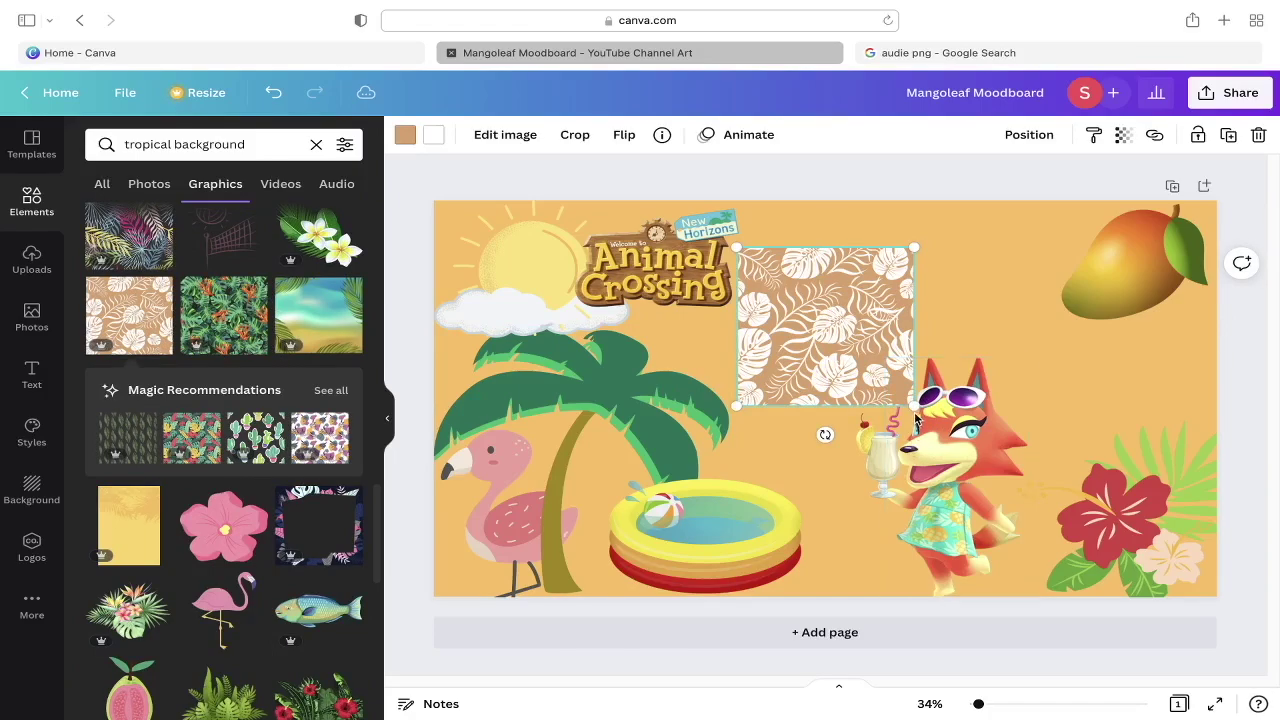
{"action": "left_click_drag", "start_coordinate": [913, 404], "coordinate": [1060, 535]}
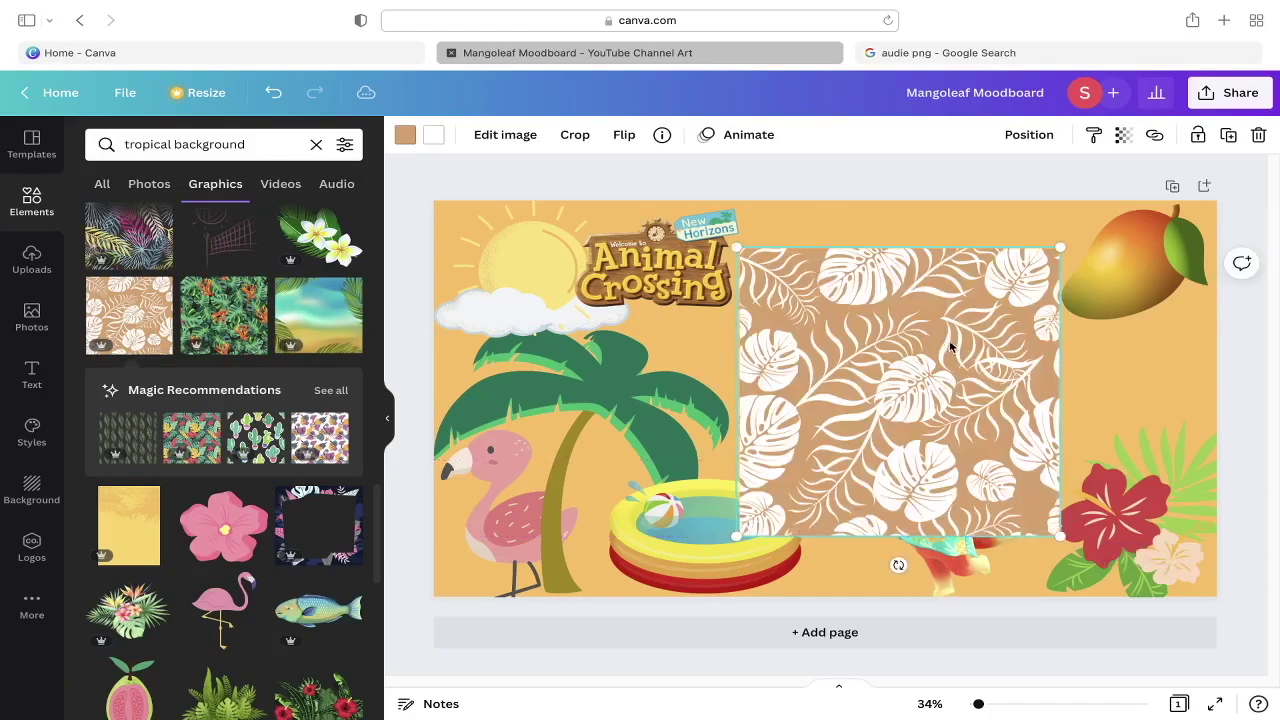
{"action": "left_click_drag", "start_coordinate": [953, 342], "coordinate": [1101, 292]}
Send the leaf pattern behind the fox and mango and stretch it over the right half.
{"action": "right_click", "coordinate": [1101, 287]}
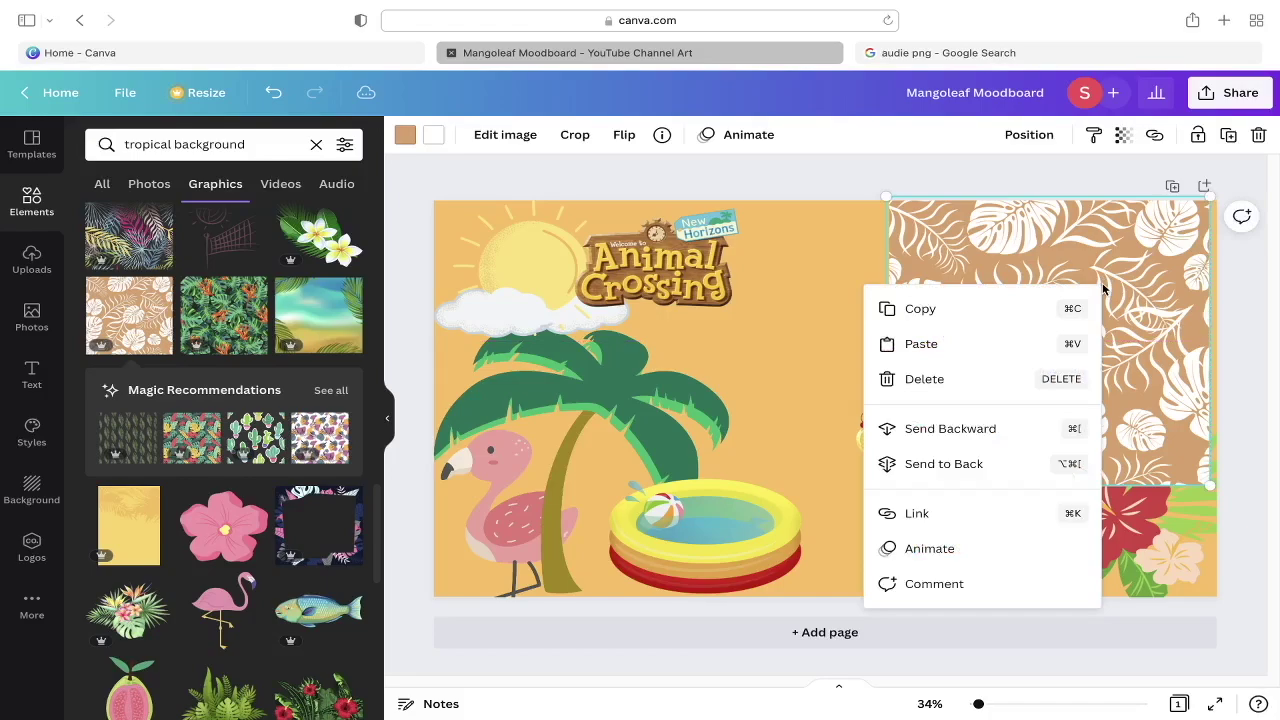
{"action": "left_click", "coordinate": [1038, 439]}
{"action": "key", "text": "ctrl+["}
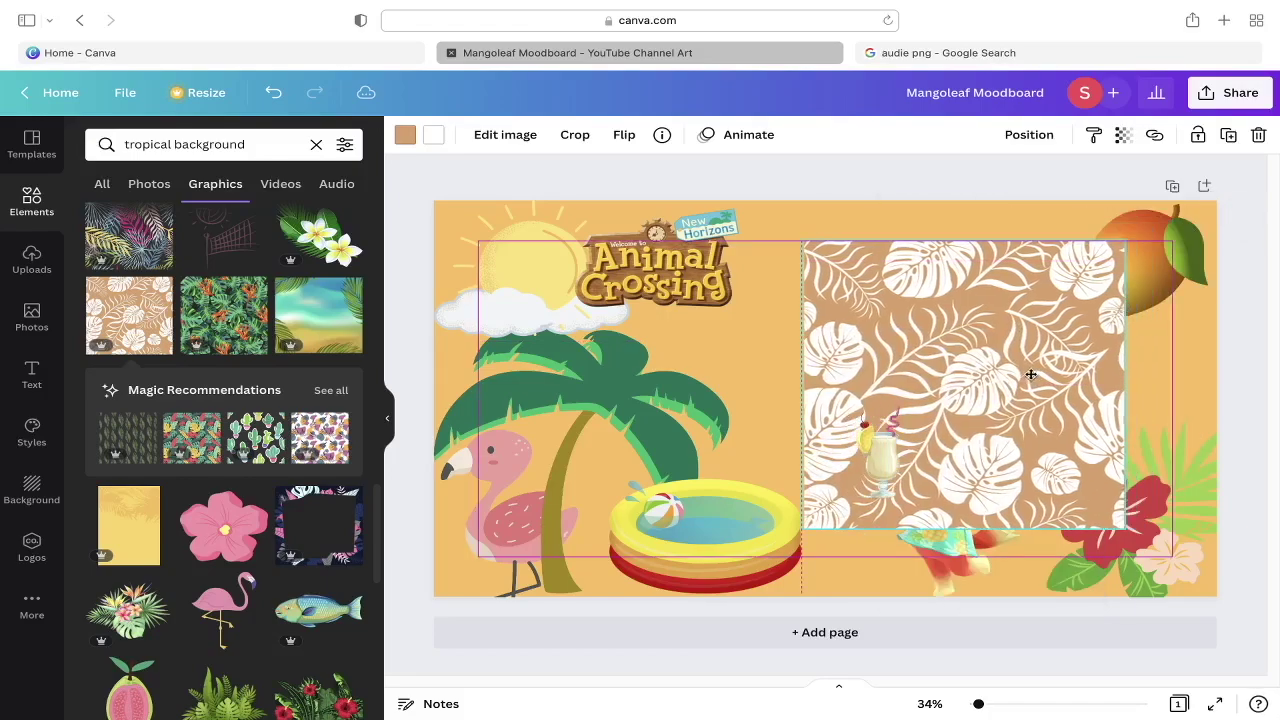
{"action": "key", "text": "ctrl+["}
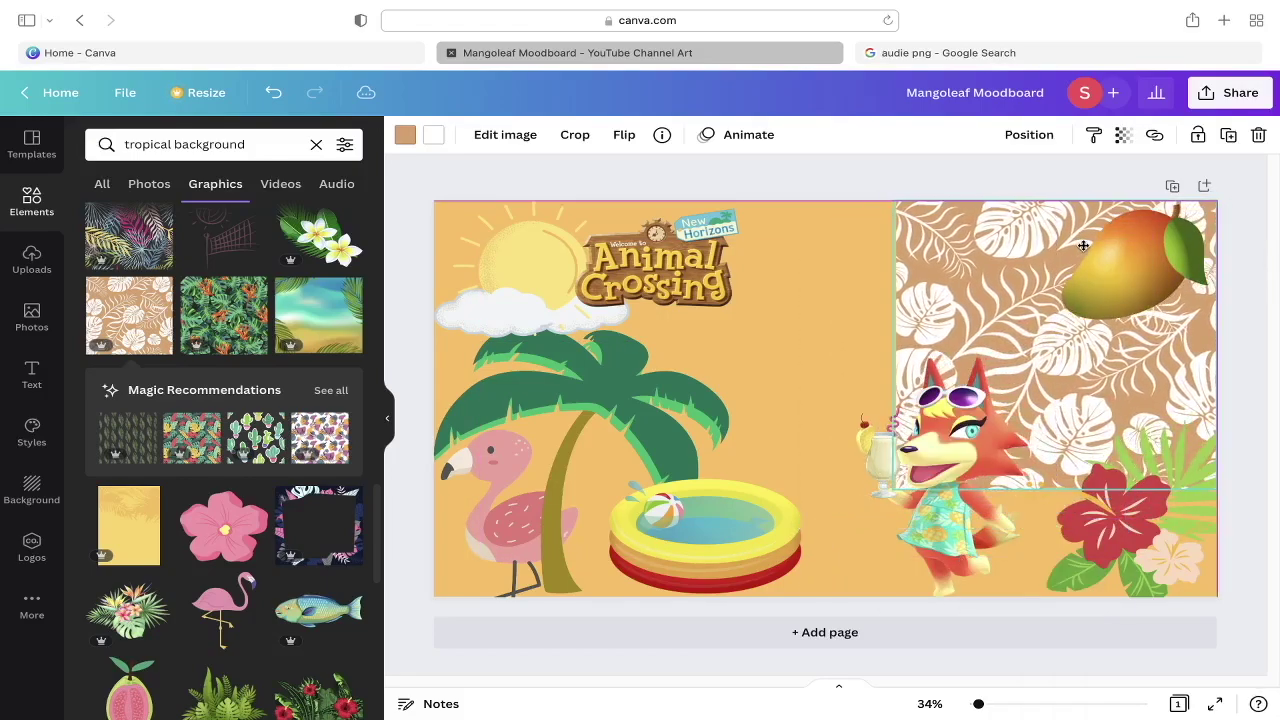
{"action": "left_click_drag", "start_coordinate": [893, 490], "coordinate": [834, 651]}
{"action": "left_click", "coordinate": [823, 180]}
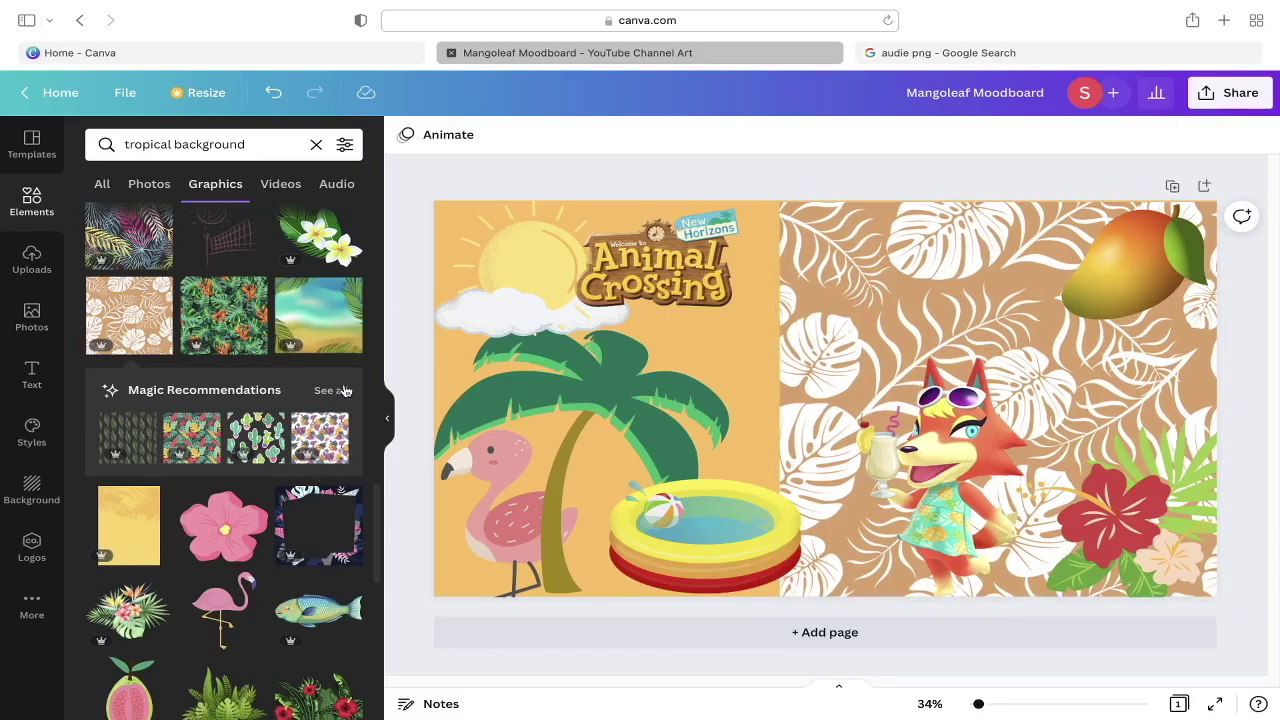
Try adding a fruit pattern to the page, then undo it.
{"action": "scroll", "coordinate": [331, 331], "scroll_direction": "down", "scroll_amount": 5}
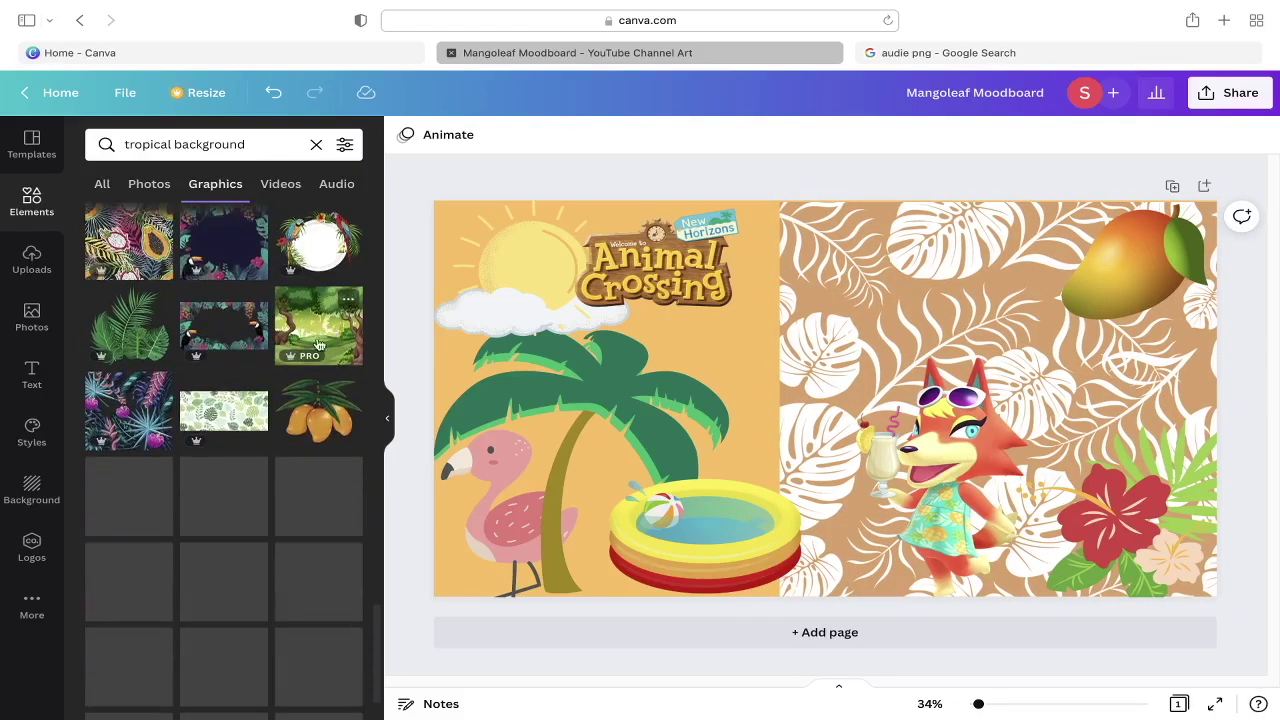
{"action": "left_click", "coordinate": [223, 227]}
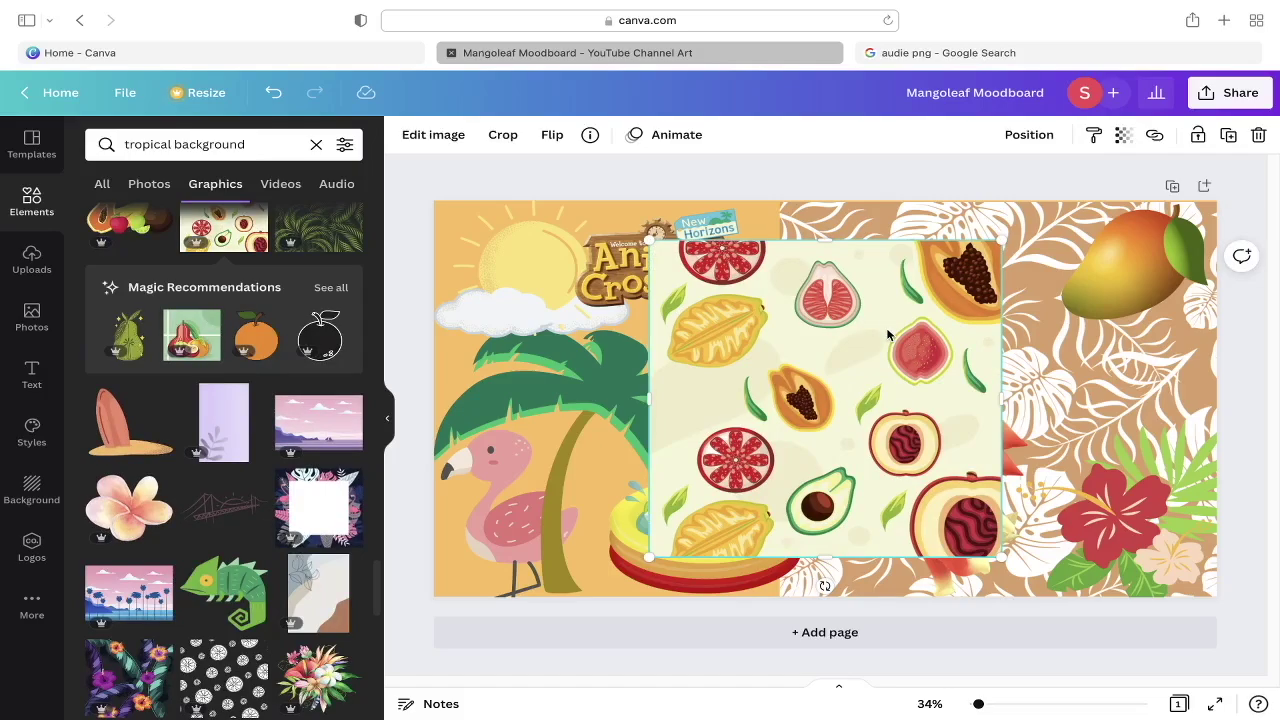
{"action": "key", "text": "ctrl+z"}
{"action": "key", "text": "ctrl+z"}
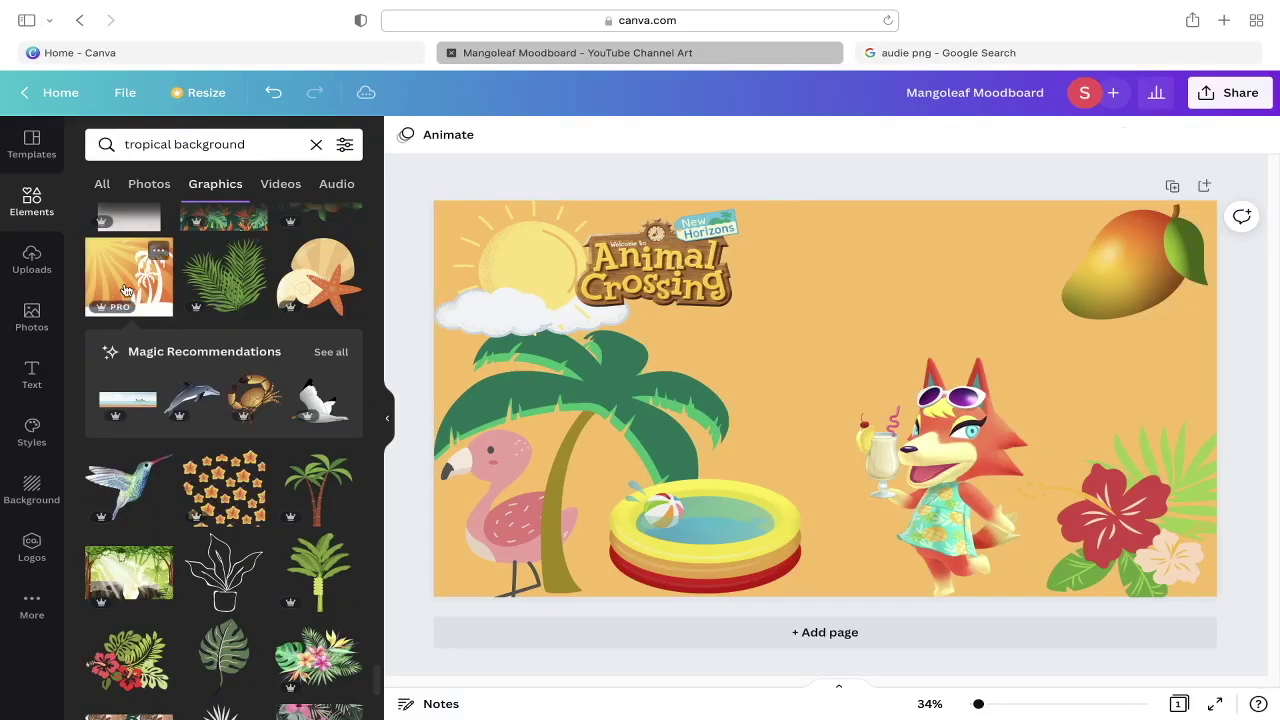
Add the orange sunset palm-tree graphic, enlarge it, and send it behind the fox and mango.
{"action": "left_click_drag", "start_coordinate": [127, 290], "coordinate": [883, 281]}
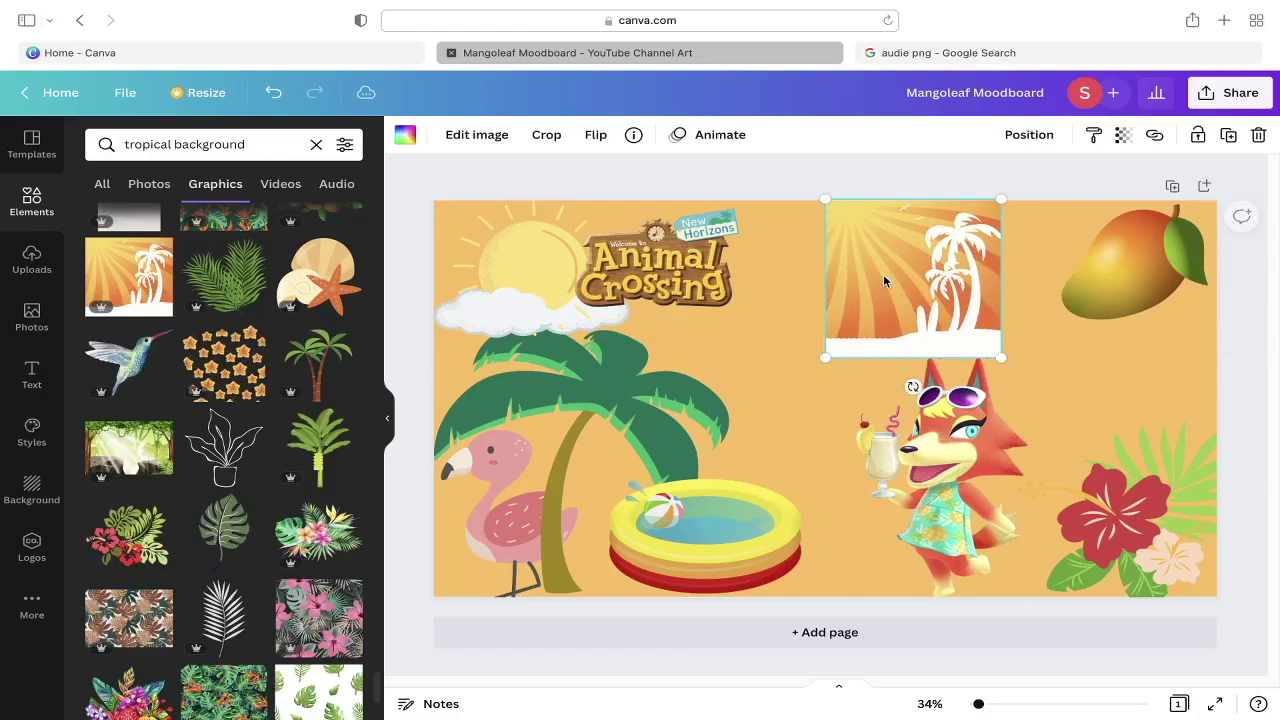
{"action": "left_click_drag", "start_coordinate": [1001, 357], "coordinate": [1180, 527]}
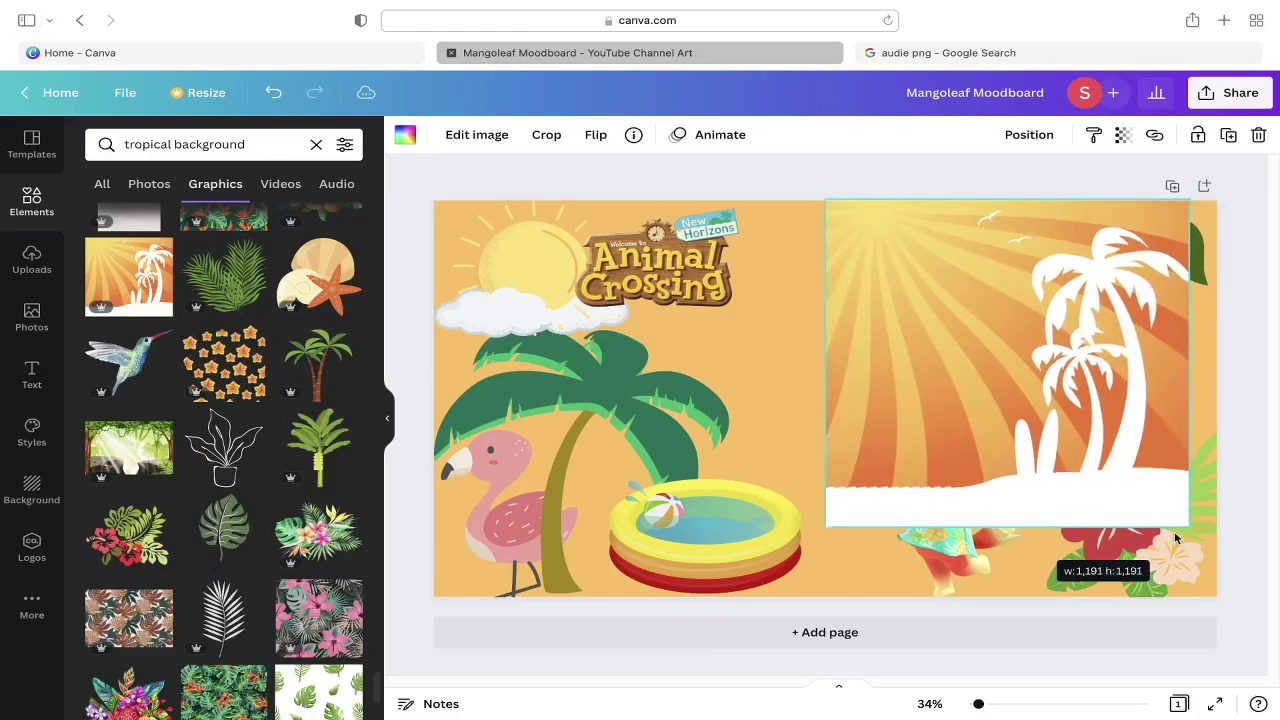
{"action": "right_click", "coordinate": [1093, 398]}
{"action": "left_click", "coordinate": [933, 571]}
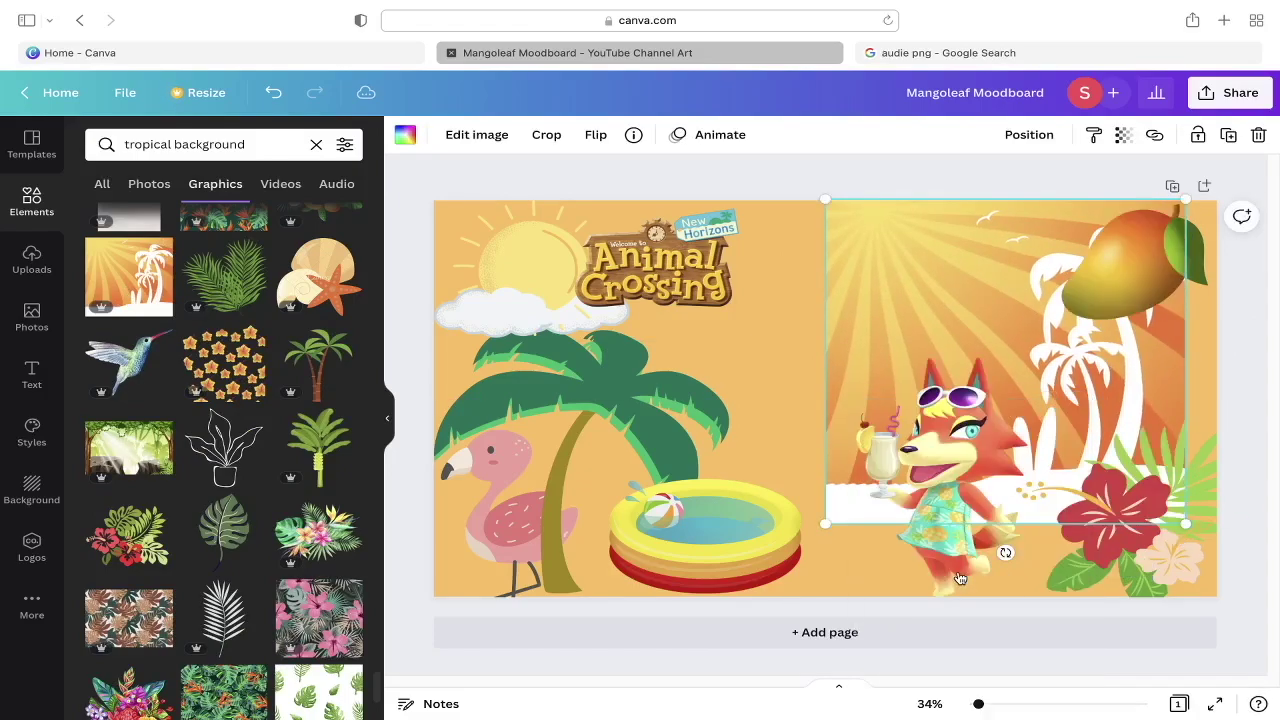
Stretch the sunset graphic to fill the right side of the moodboard.
{"action": "left_click_drag", "start_coordinate": [1186, 526], "coordinate": [1248, 645]}
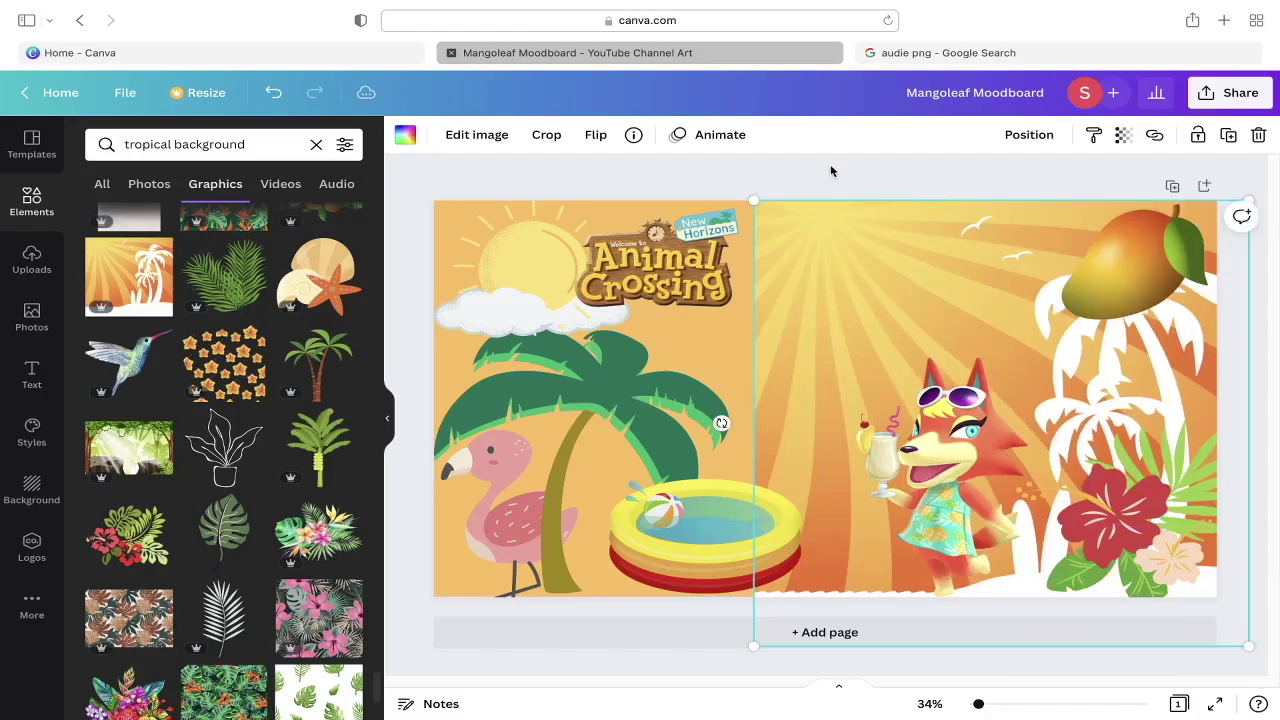
{"action": "left_click", "coordinate": [727, 295]}
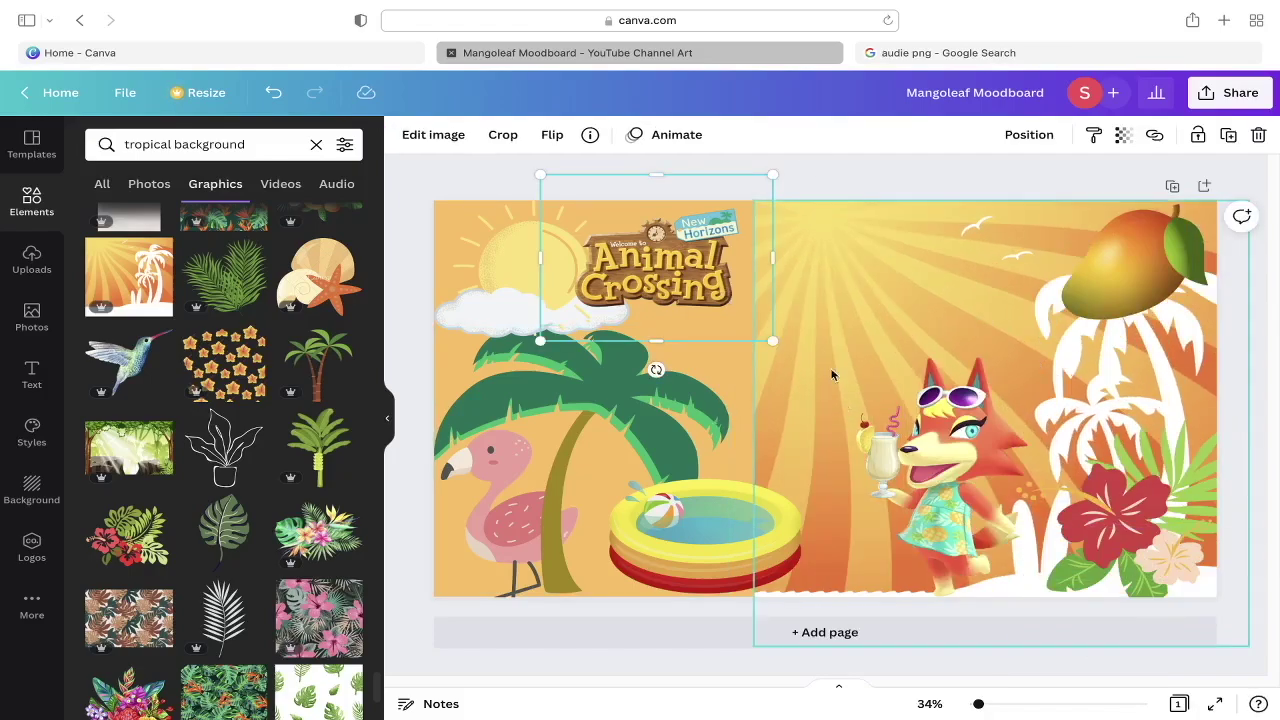
{"action": "left_click", "coordinate": [1066, 191]}
{"action": "scroll", "coordinate": [272, 480], "scroll_direction": "down", "scroll_amount": 5}
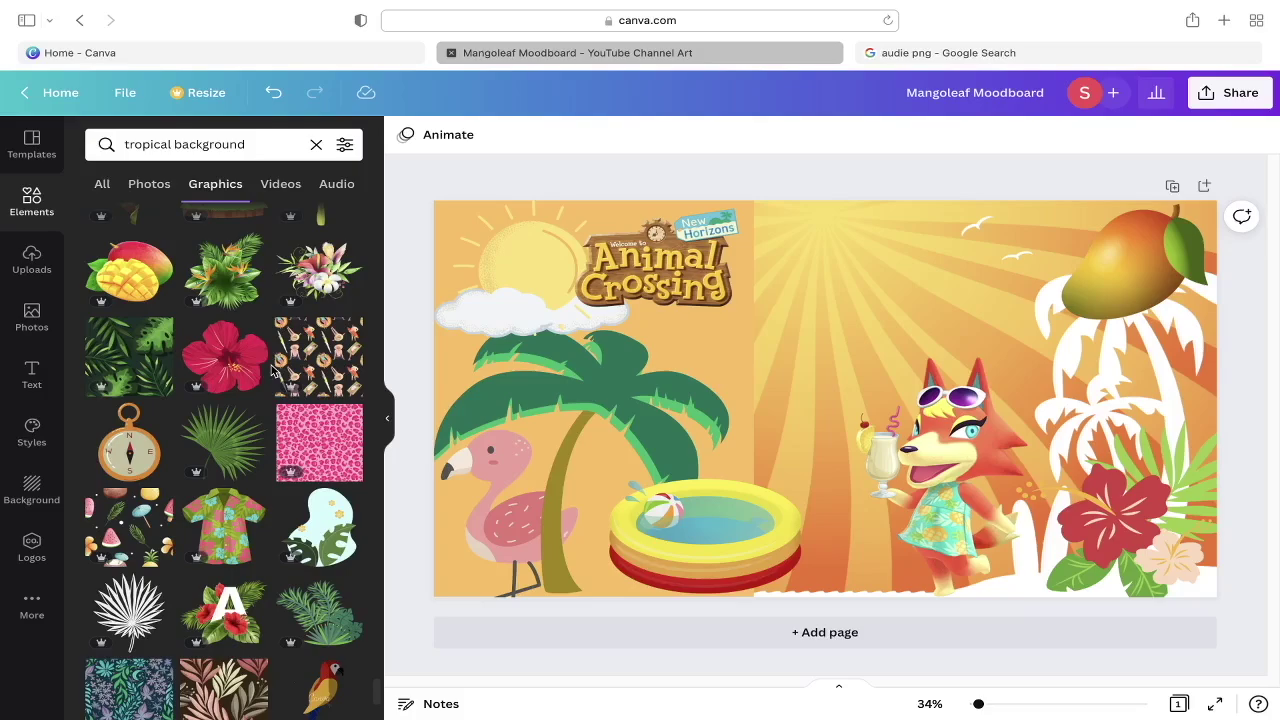
{"action": "scroll", "coordinate": [274, 380], "scroll_direction": "down", "scroll_amount": 5}
{"action": "scroll", "coordinate": [272, 405], "scroll_direction": "down", "scroll_amount": 5}
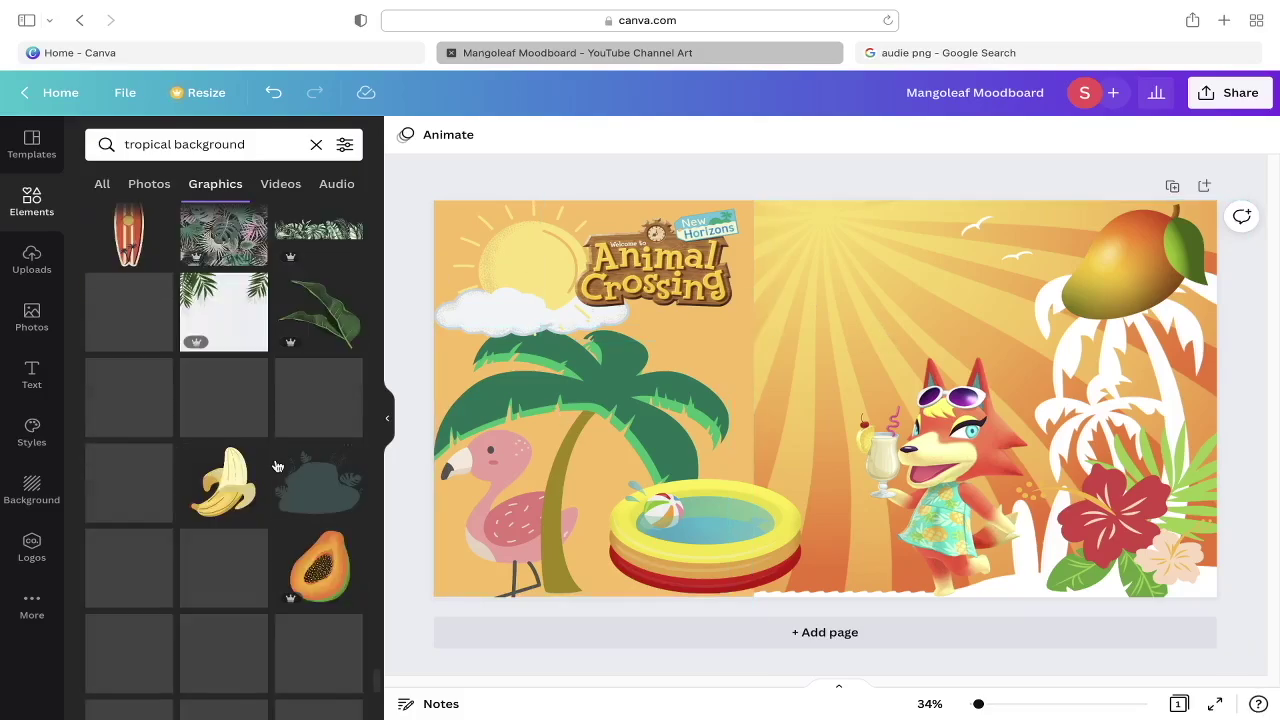
{"action": "scroll", "coordinate": [277, 465], "scroll_direction": "down", "scroll_amount": 5}
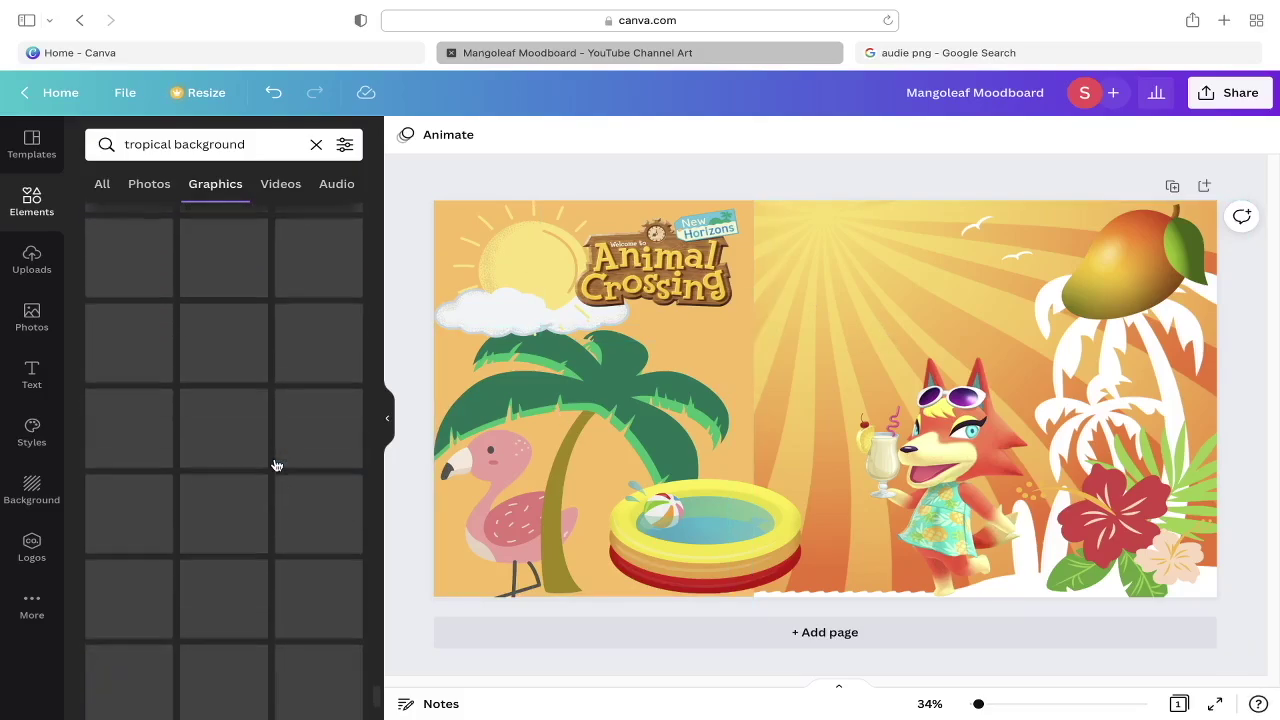
{"action": "scroll", "coordinate": [290, 400], "scroll_direction": "down", "scroll_amount": 2}
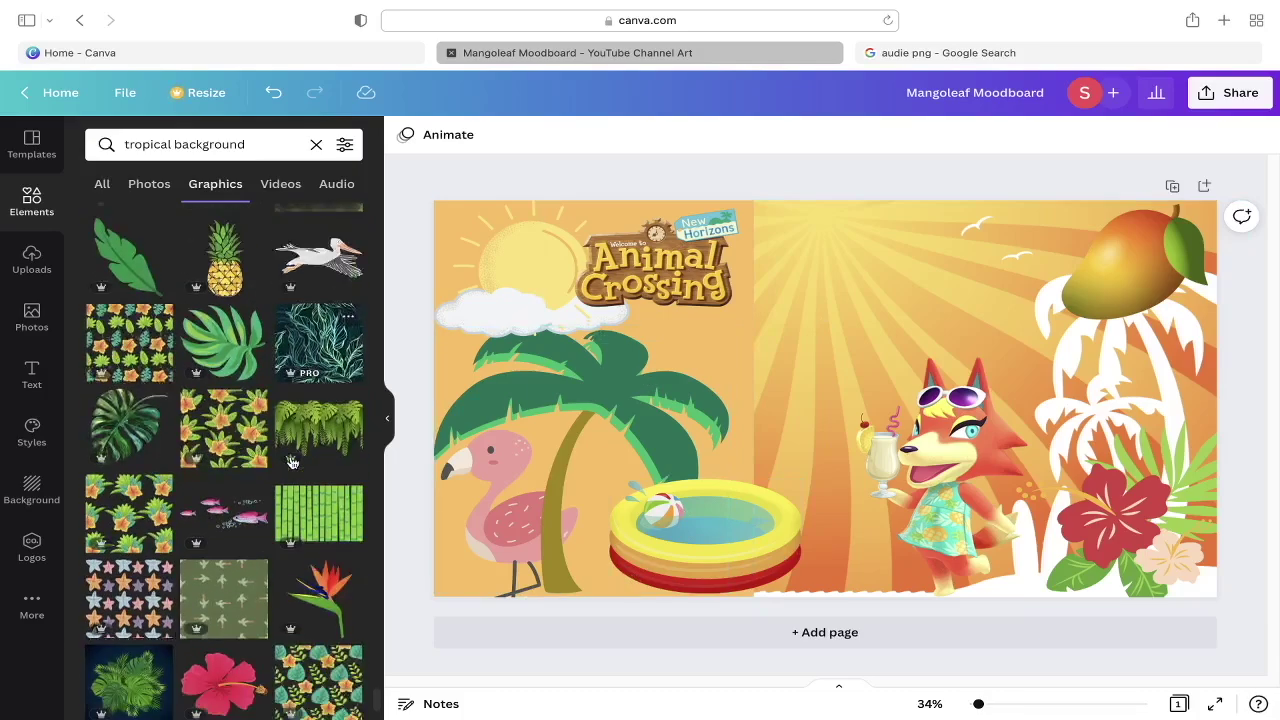
{"action": "scroll", "coordinate": [200, 420], "scroll_direction": "down", "scroll_amount": 5}
Try an orange-slice graphic, shrinking and repositioning it, then delete it.
{"action": "left_click", "coordinate": [120, 282]}
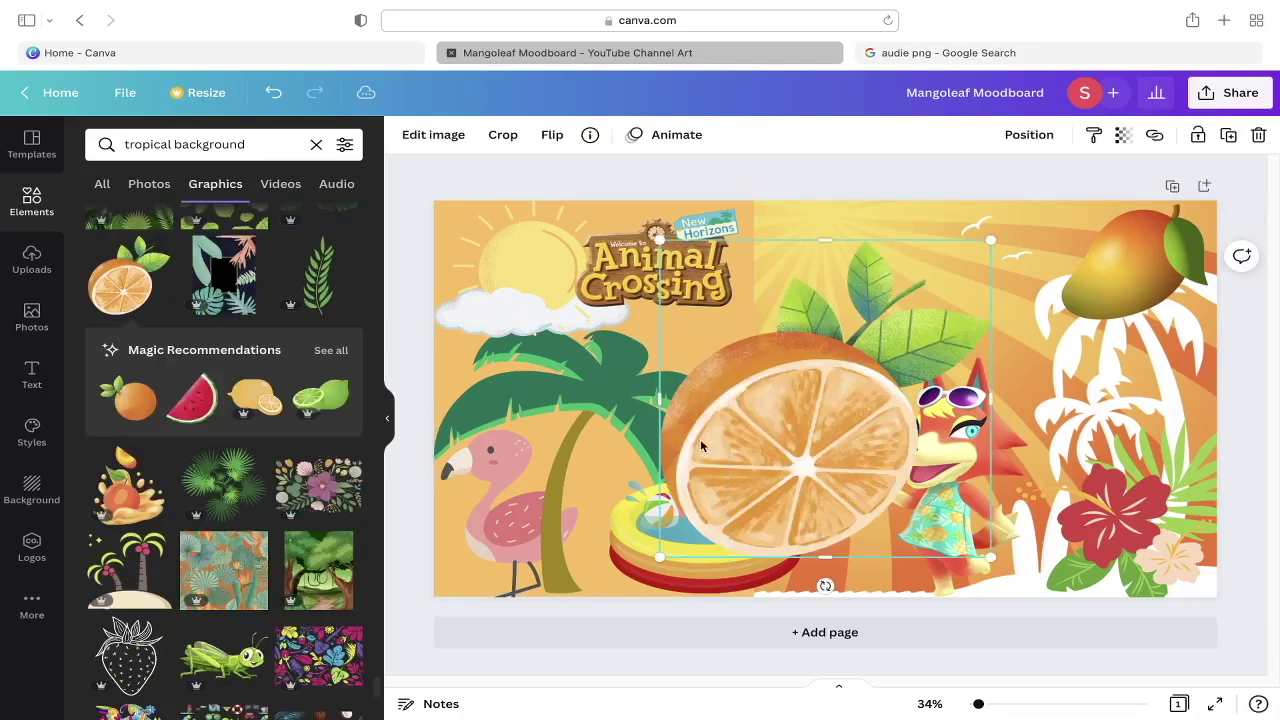
{"action": "left_click_drag", "start_coordinate": [991, 562], "coordinate": [900, 511]}
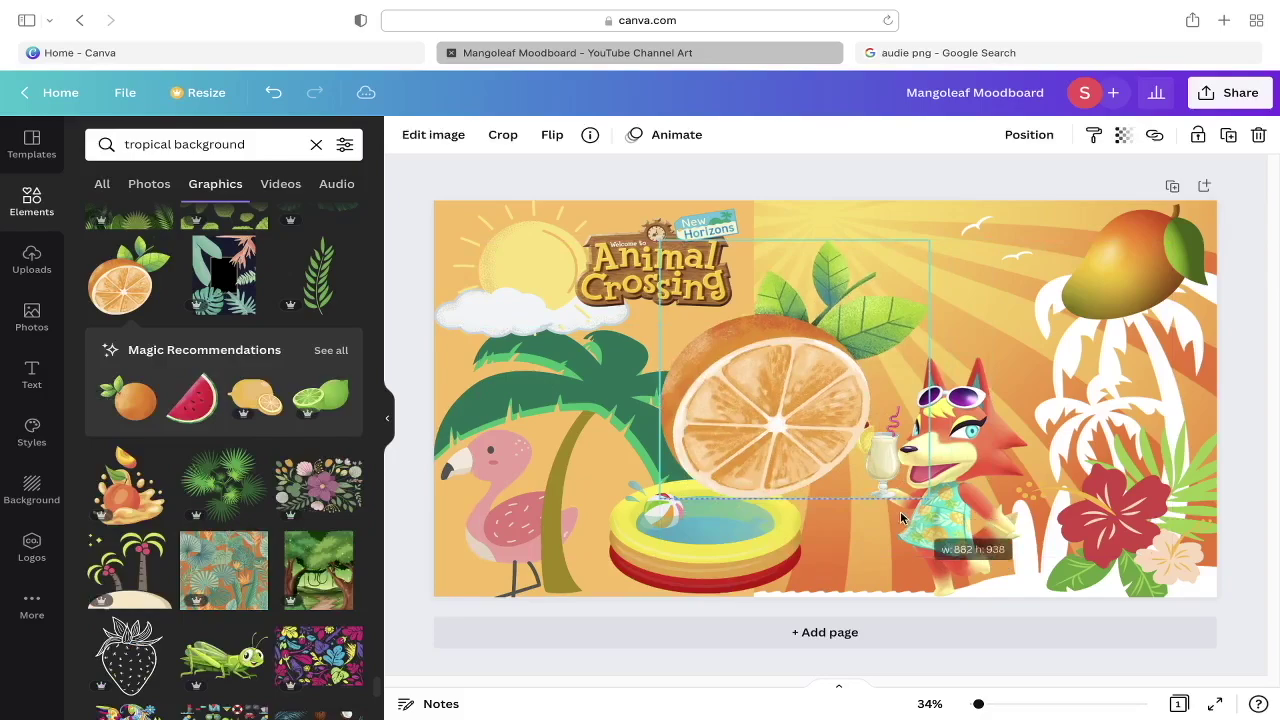
{"action": "mouse_move", "coordinate": [780, 400]}
{"action": "left_mouse_down"}
{"action": "mouse_move", "coordinate": [901, 341]}
{"action": "mouse_move", "coordinate": [780, 451]}
{"action": "left_mouse_up"}
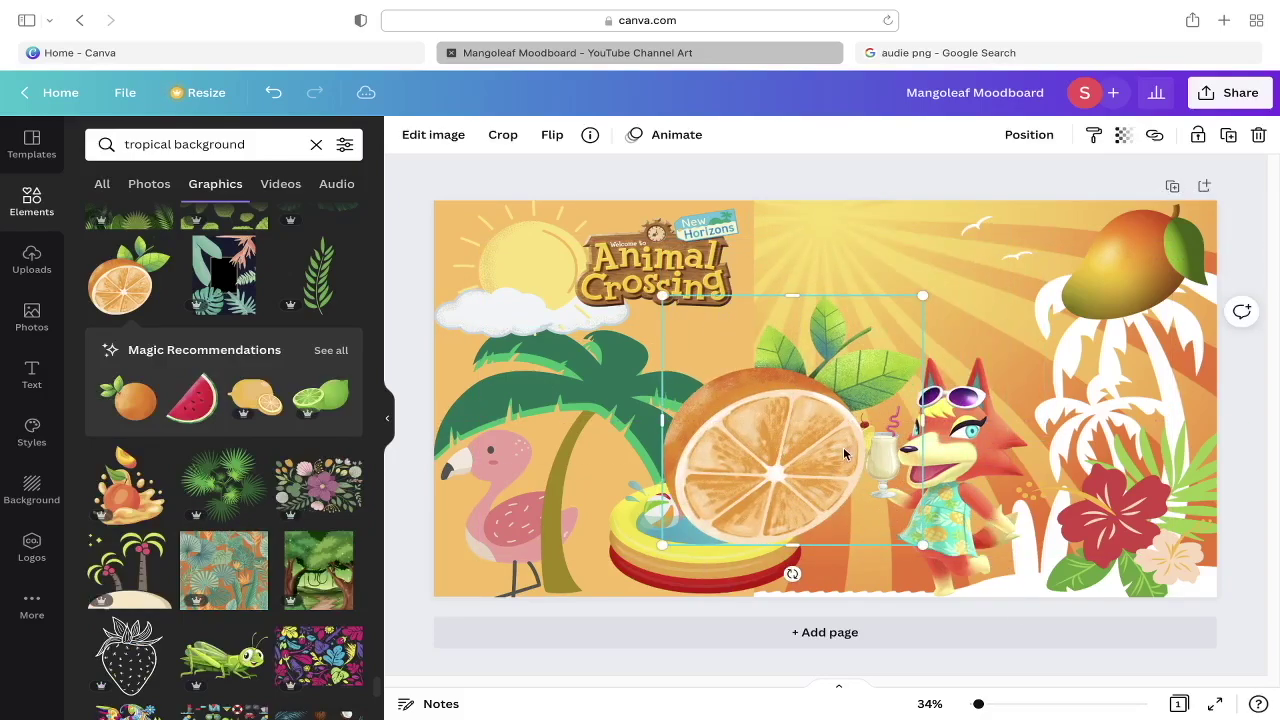
{"action": "key", "text": "Delete"}
Add the uploaded whole-orange image and set it on the palm tree's leaves.
{"action": "left_click", "coordinate": [31, 318]}
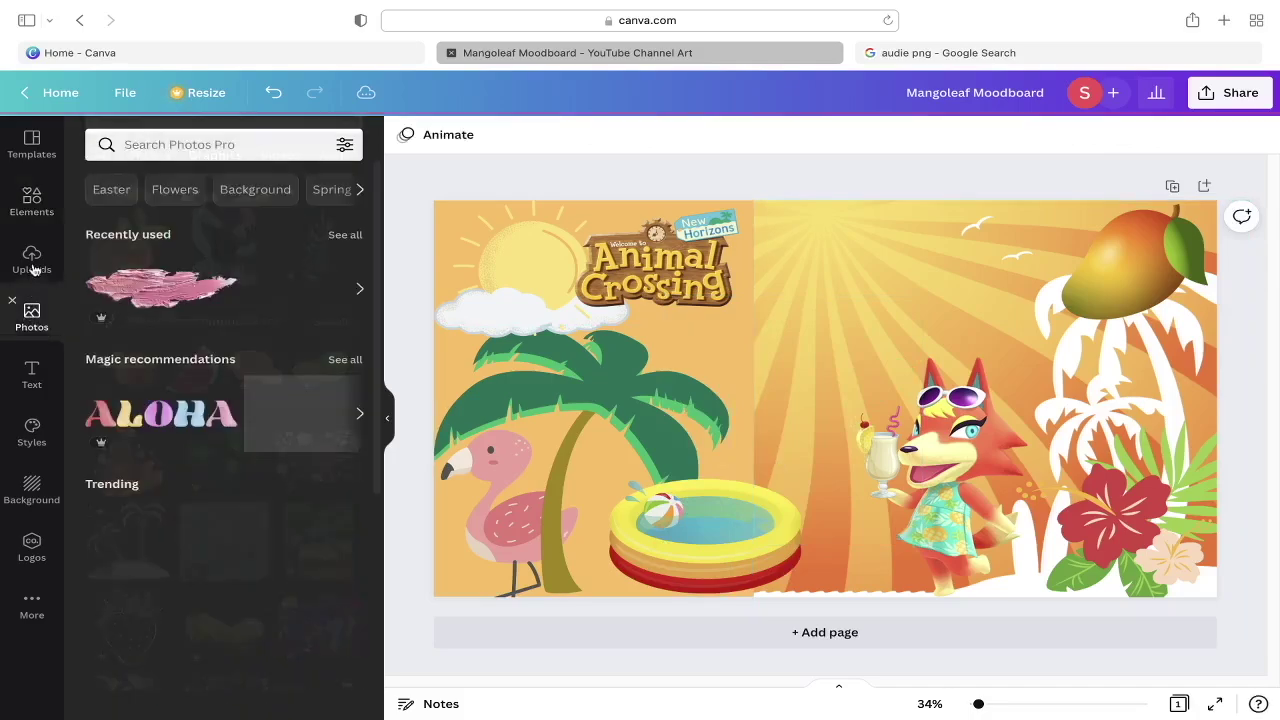
{"action": "left_click", "coordinate": [31, 260]}
{"action": "left_click", "coordinate": [360, 143]}
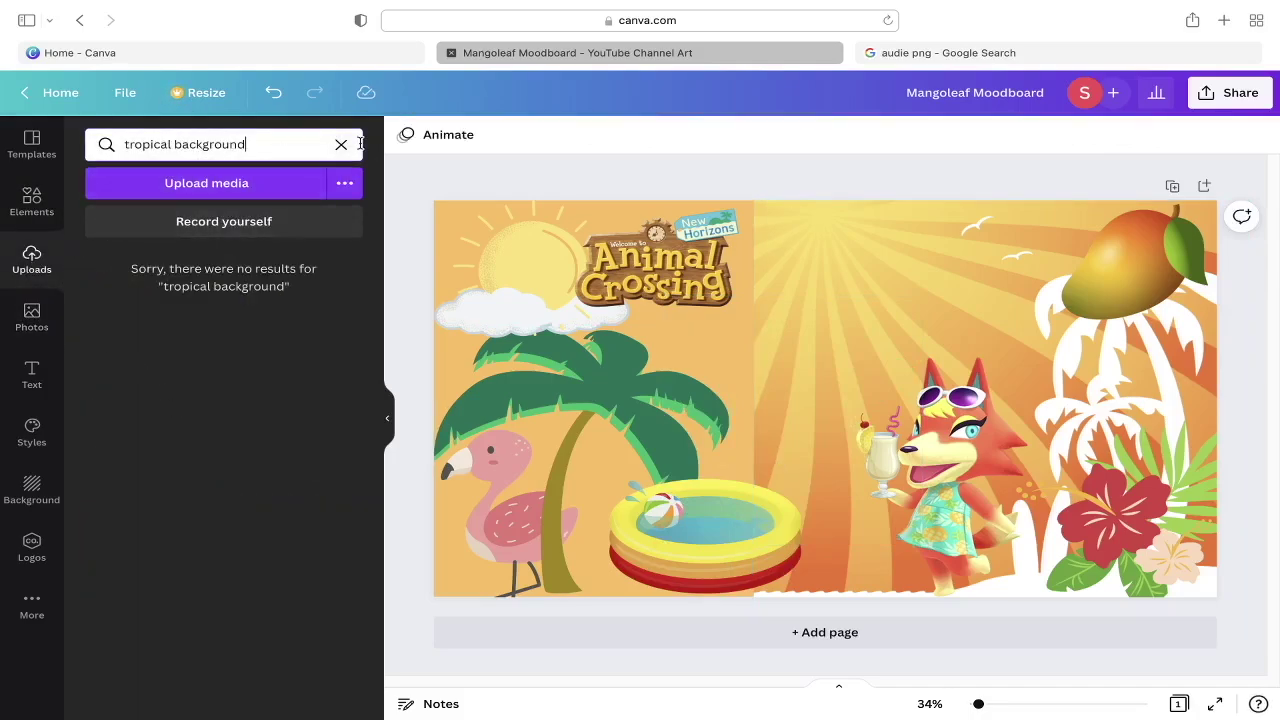
{"action": "left_click", "coordinate": [345, 145]}
{"action": "left_click", "coordinate": [301, 610]}
{"action": "mouse_move", "coordinate": [828, 406]}
{"action": "left_mouse_down"}
{"action": "mouse_move", "coordinate": [880, 309]}
{"action": "mouse_move", "coordinate": [806, 309]}
{"action": "mouse_move", "coordinate": [735, 405]}
{"action": "left_mouse_up"}
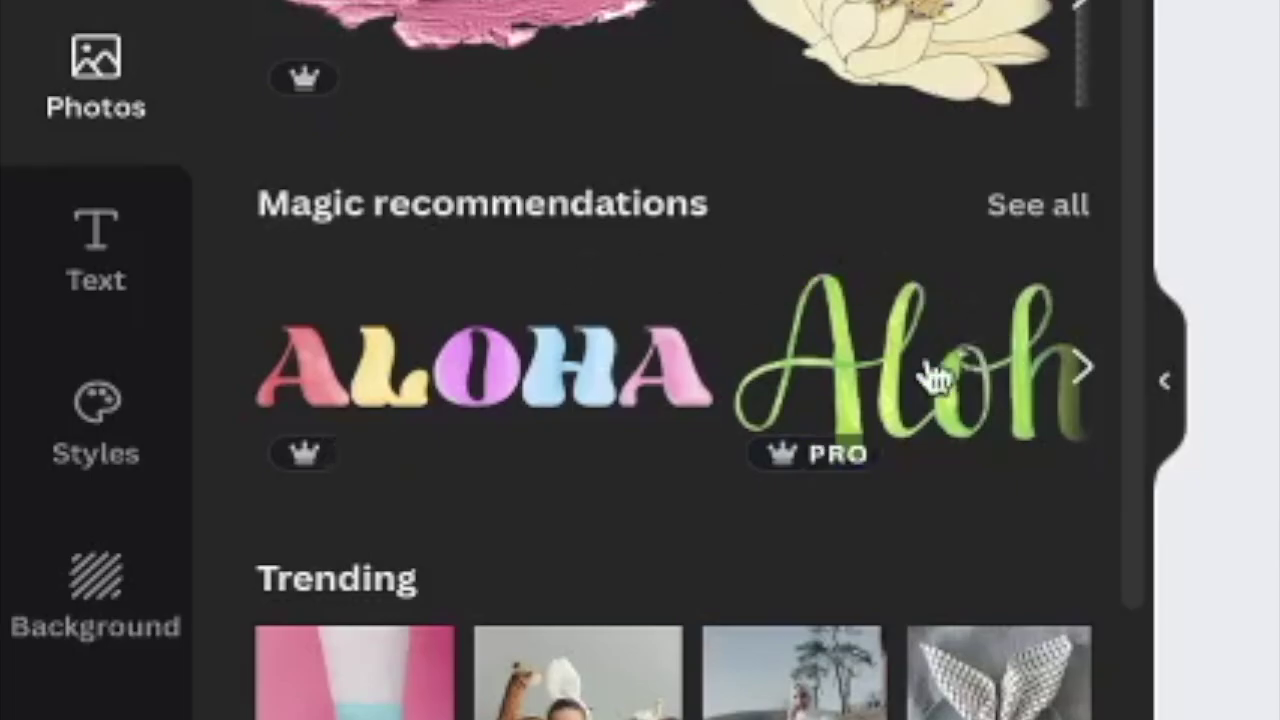
Browse the recommended photos row and expand it to see all of them.
{"action": "scroll", "coordinate": [310, 416], "scroll_direction": "right", "scroll_amount": 3}
{"action": "scroll", "coordinate": [310, 416], "scroll_direction": "left", "scroll_amount": 3}
{"action": "scroll", "coordinate": [230, 424], "scroll_direction": "left", "scroll_amount": 3}
{"action": "scroll", "coordinate": [150, 432], "scroll_direction": "left", "scroll_amount": 3}
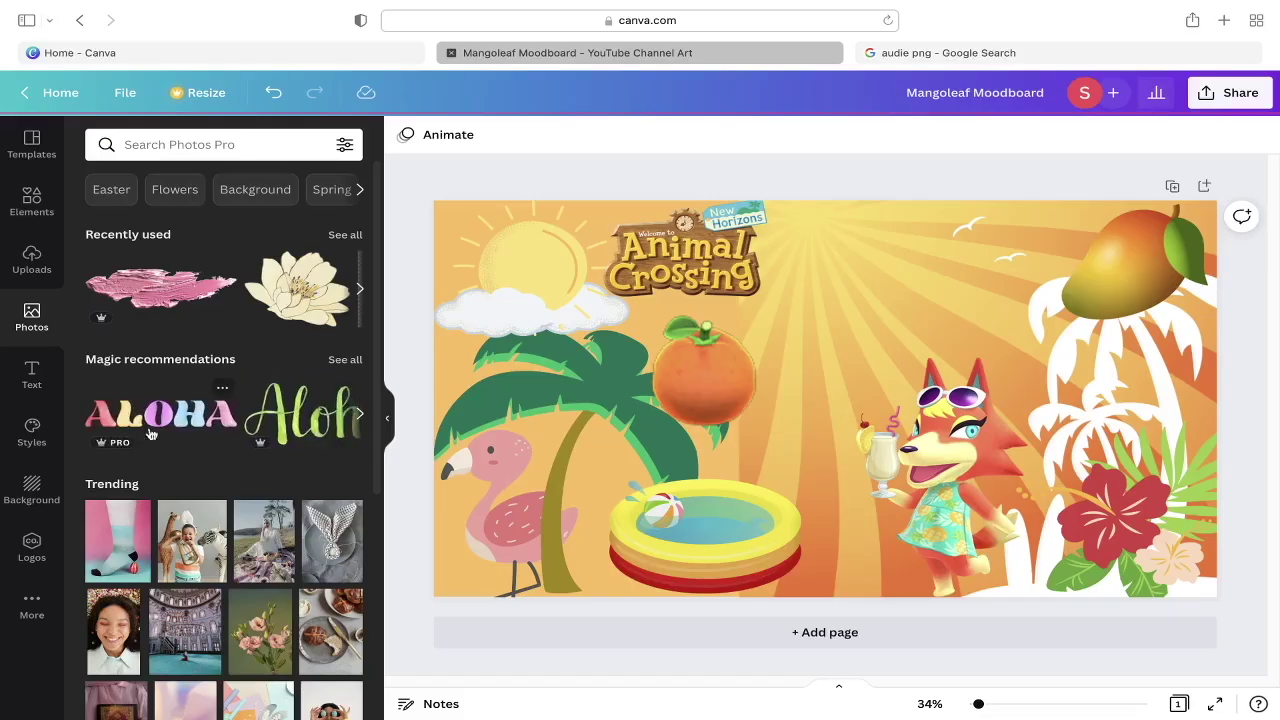
{"action": "scroll", "coordinate": [250, 430], "scroll_direction": "right", "scroll_amount": 2}
{"action": "scroll", "coordinate": [248, 430], "scroll_direction": "right", "scroll_amount": 2}
{"action": "scroll", "coordinate": [246, 429], "scroll_direction": "right", "scroll_amount": 2}
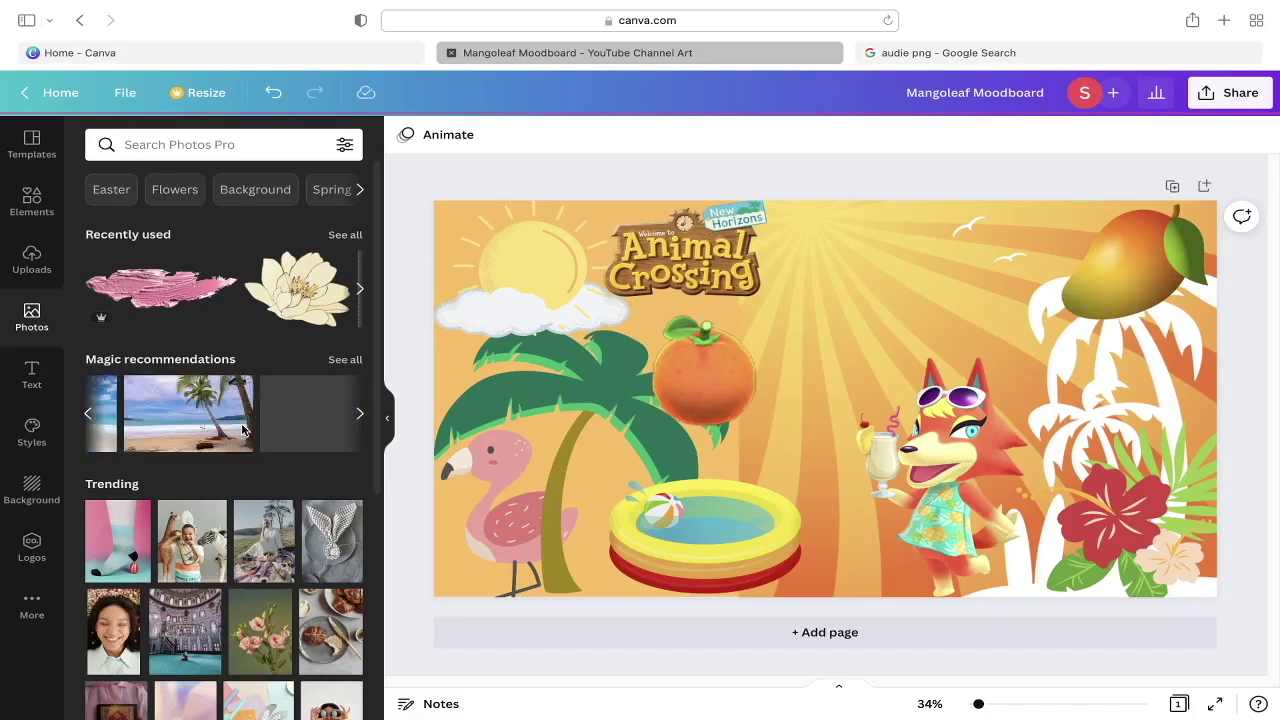
{"action": "scroll", "coordinate": [242, 428], "scroll_direction": "right", "scroll_amount": 2}
{"action": "scroll", "coordinate": [250, 425], "scroll_direction": "right", "scroll_amount": 2}
{"action": "scroll", "coordinate": [280, 420], "scroll_direction": "right", "scroll_amount": 2}
{"action": "scroll", "coordinate": [310, 416], "scroll_direction": "right", "scroll_amount": 2}
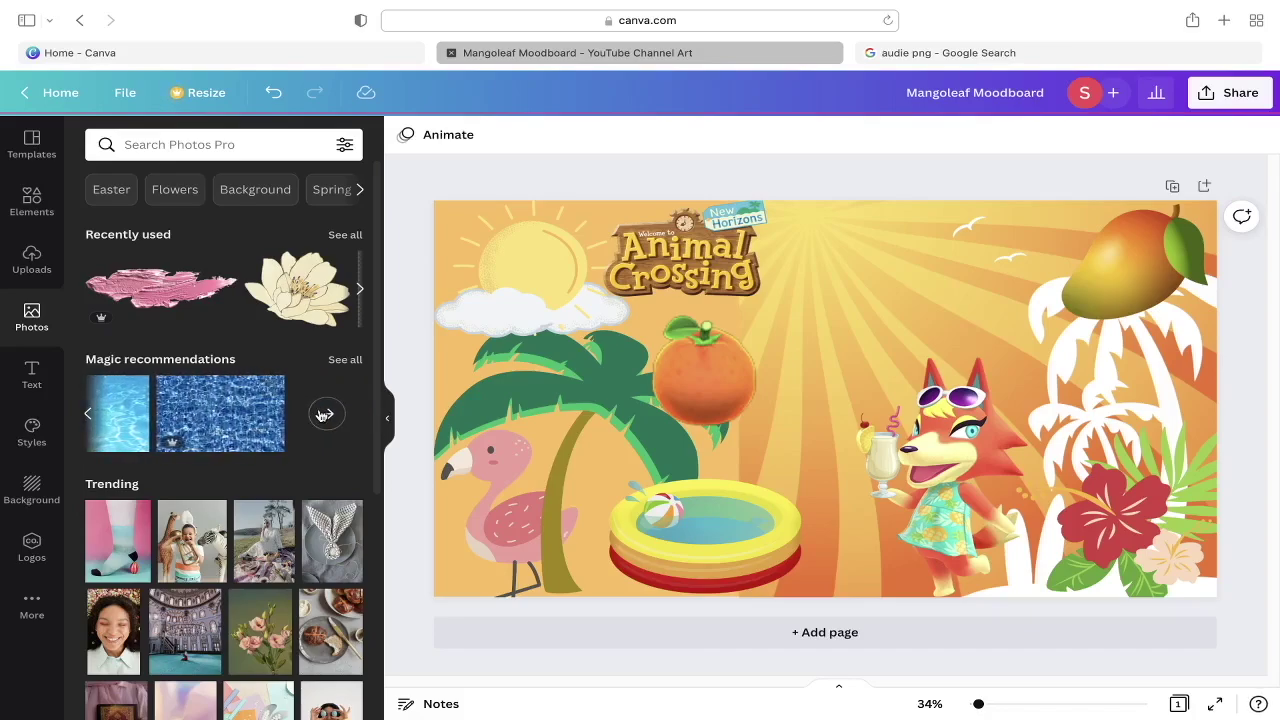
{"action": "left_click", "coordinate": [320, 416]}
{"action": "type", "text": "aloha"}
Discard a trial ALOHA beach photo and place an enlarged ALOHA! lettering under the Animal Crossing logo.
{"action": "left_click", "coordinate": [173, 366]}
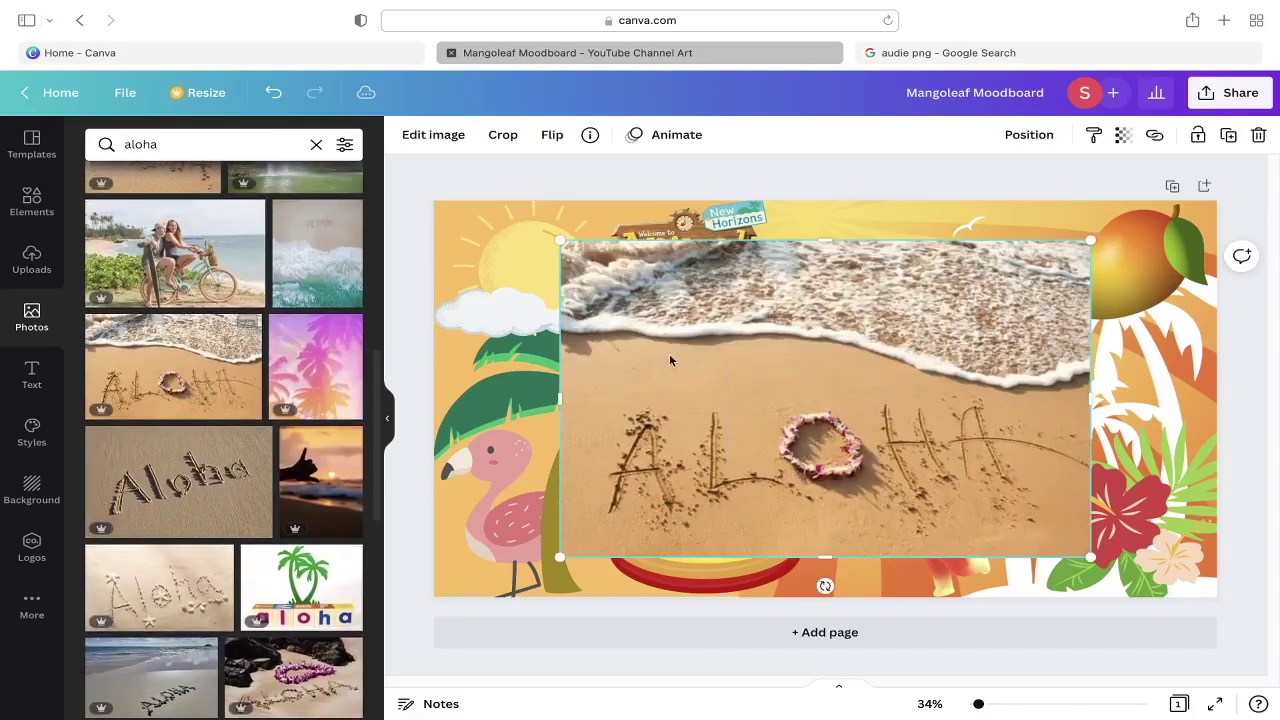
{"action": "key", "text": "Delete"}
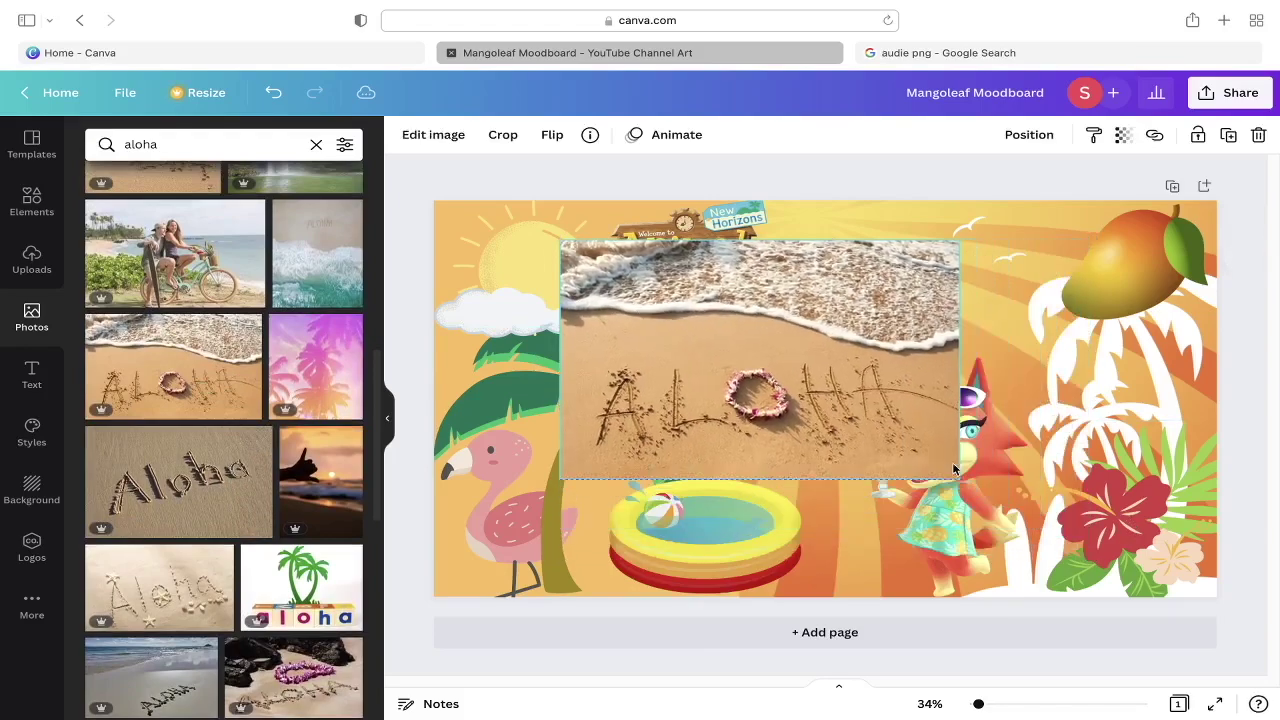
{"action": "left_click", "coordinate": [175, 374]}
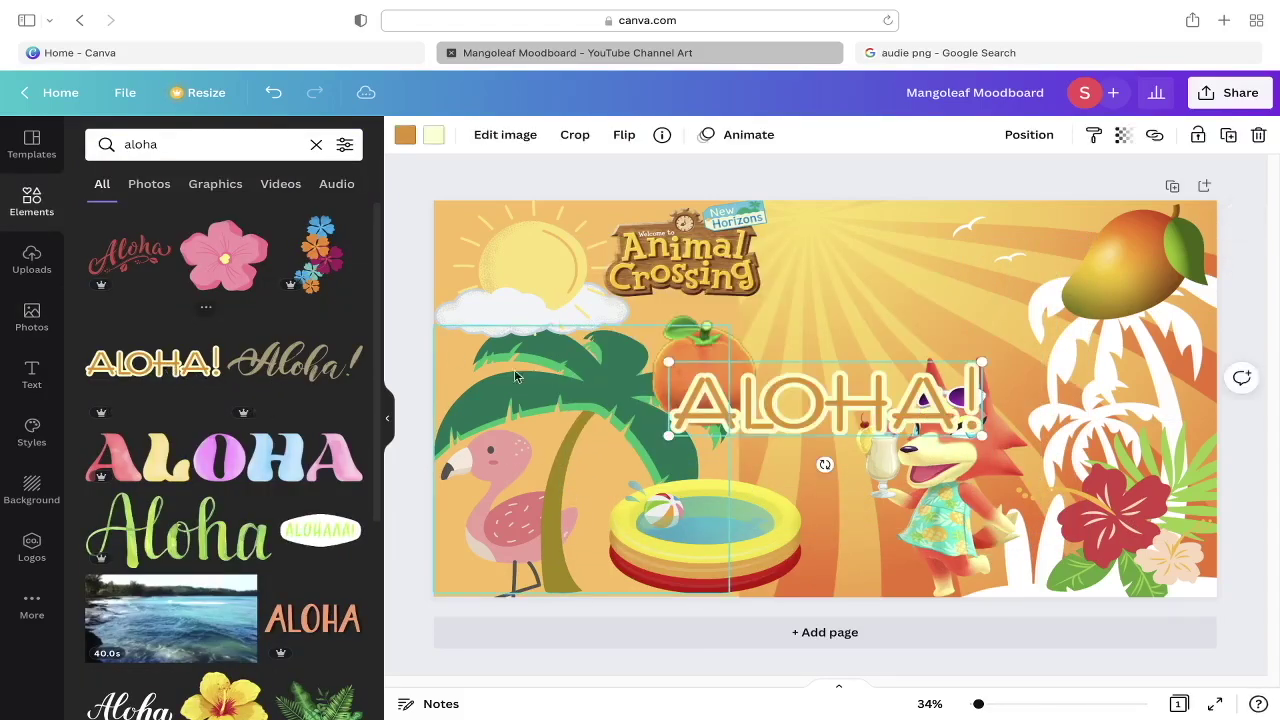
{"action": "left_click_drag", "start_coordinate": [884, 413], "coordinate": [846, 310]}
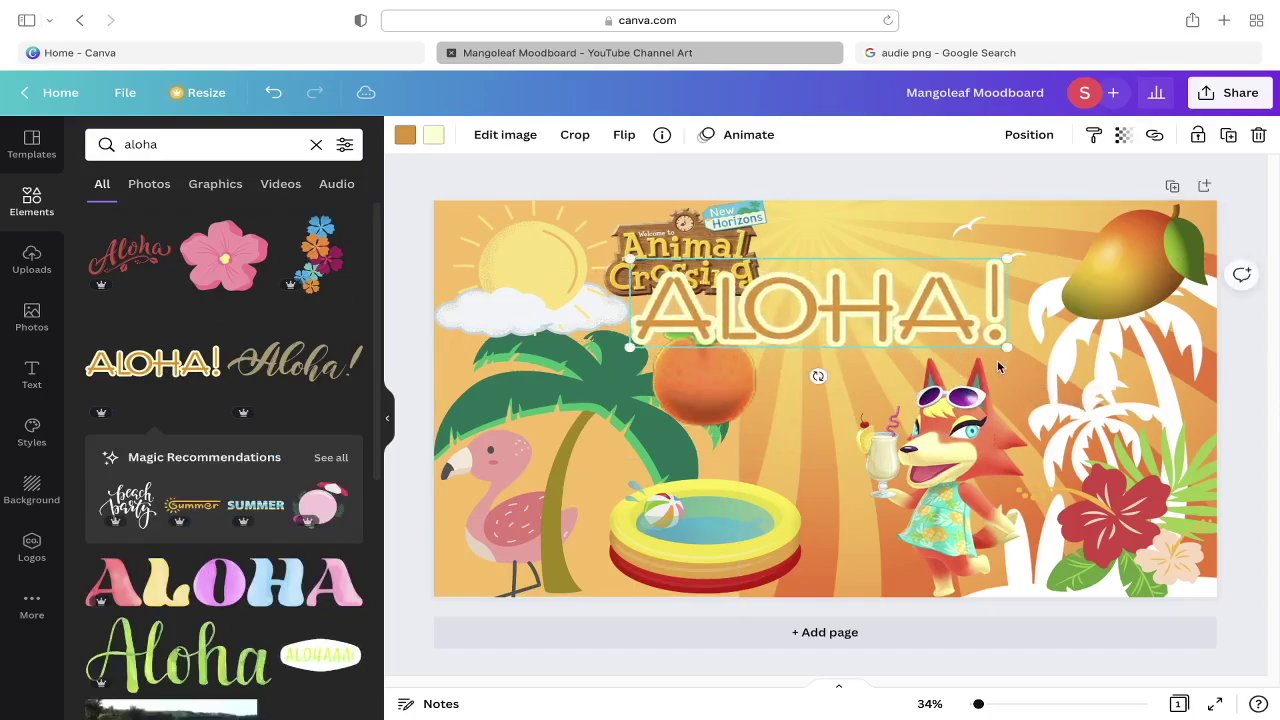
{"action": "left_click_drag", "start_coordinate": [938, 334], "coordinate": [1044, 358]}
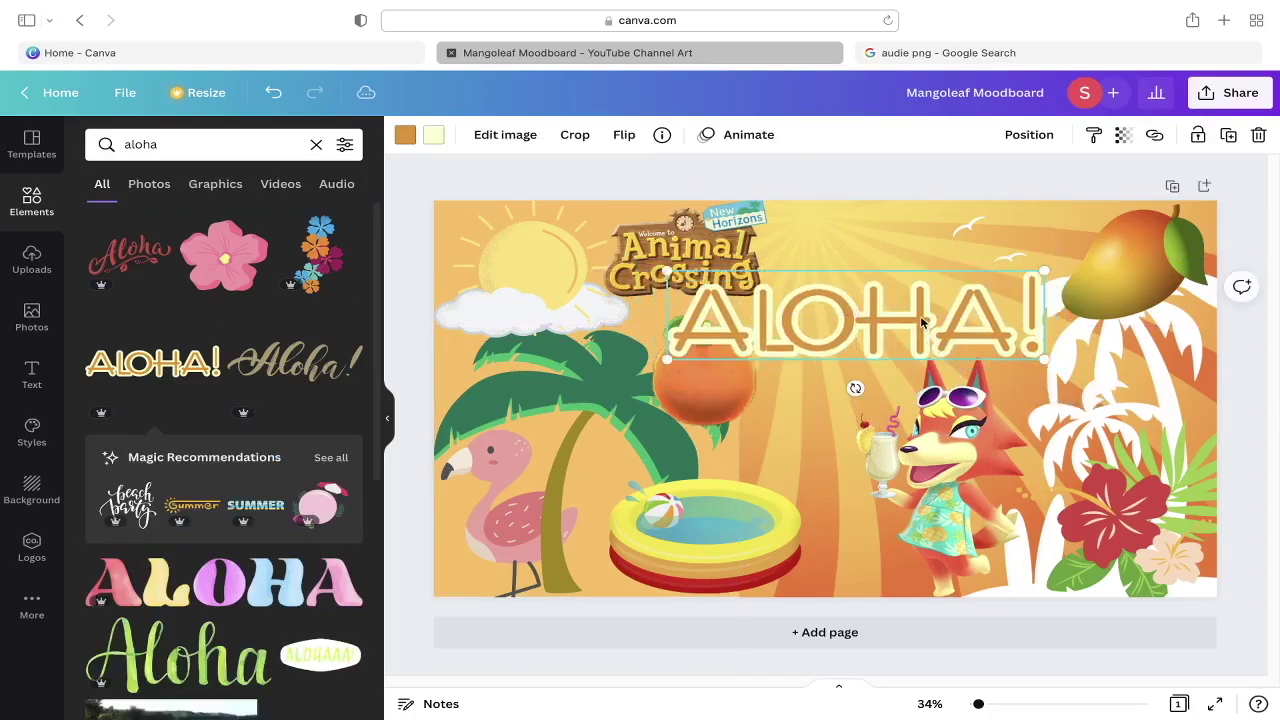
{"action": "left_click_drag", "start_coordinate": [922, 322], "coordinate": [931, 347]}
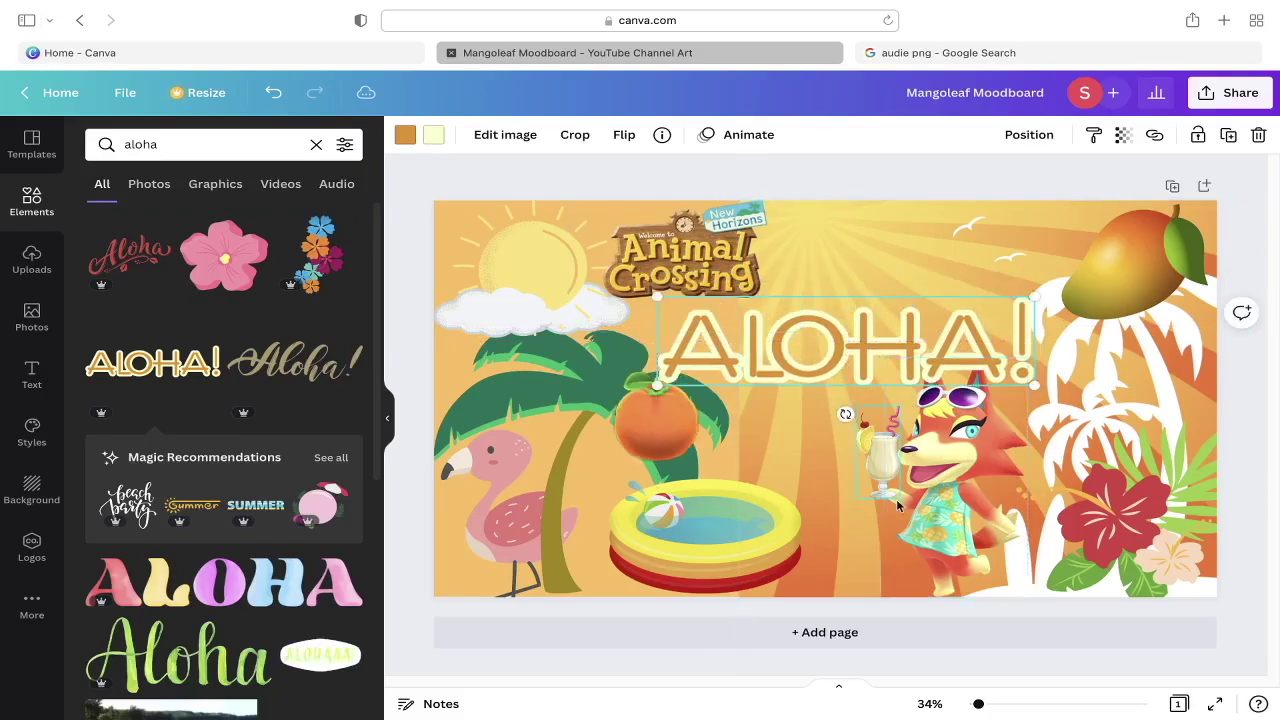
{"action": "left_click", "coordinate": [736, 522]}
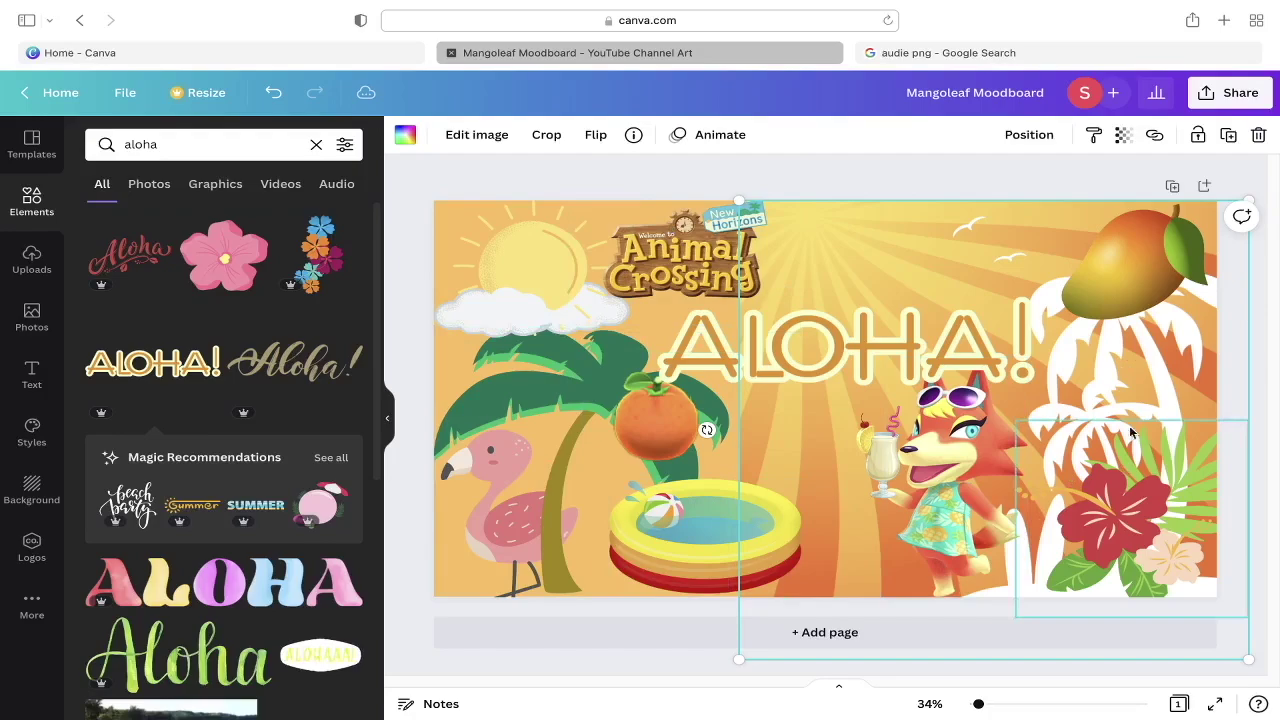
{"action": "scroll", "coordinate": [180, 257], "scroll_direction": "down", "scroll_amount": 10}
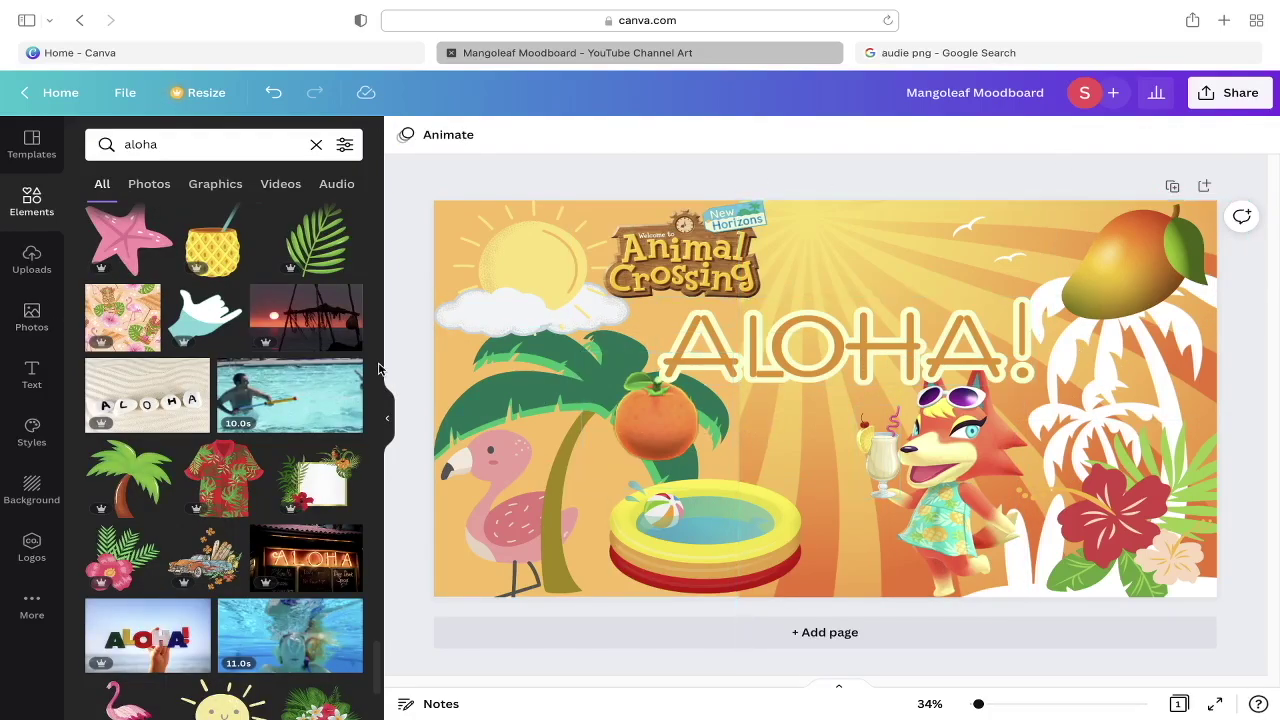
Add the 'welcome little one!' text combo, drop its subtitle, and retype it as an enlarged 'Mangoleaf'.
{"action": "scroll", "coordinate": [210, 520], "scroll_direction": "down", "scroll_amount": 10}
{"action": "scroll", "coordinate": [235, 450], "scroll_direction": "down", "scroll_amount": 10}
{"action": "scroll", "coordinate": [233, 385], "scroll_direction": "down", "scroll_amount": 5}
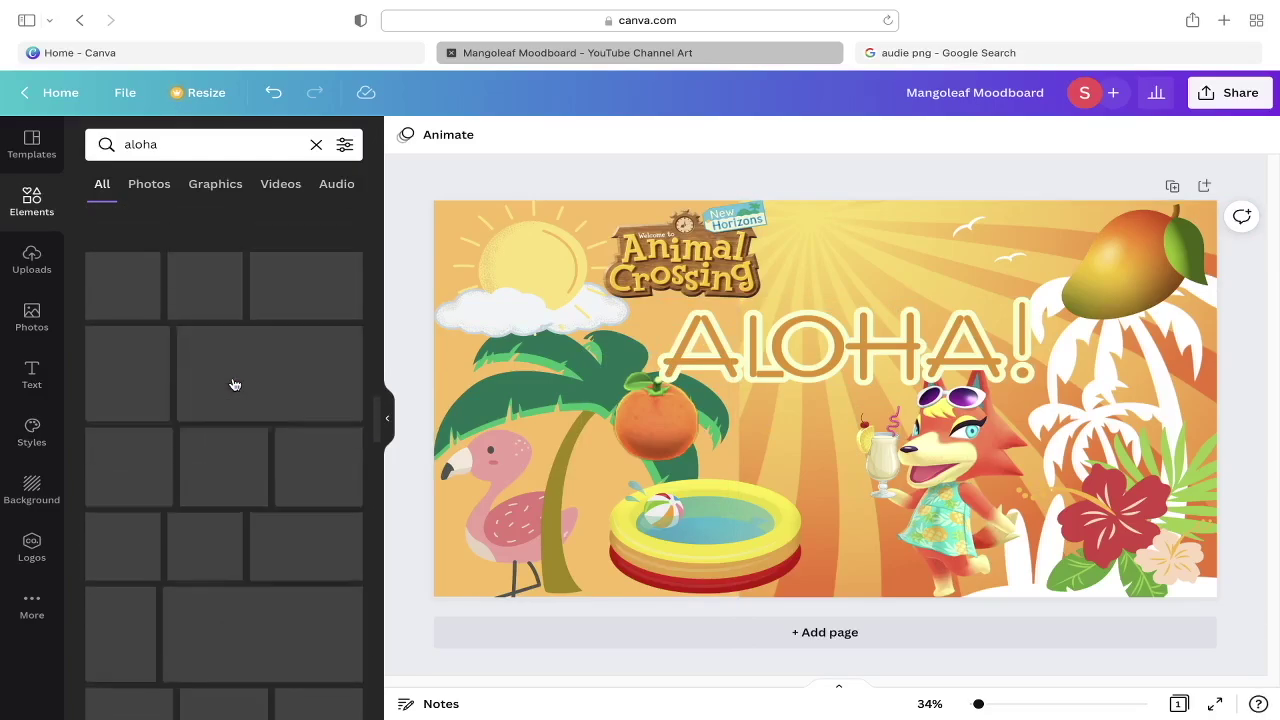
{"action": "left_click", "coordinate": [38, 390]}
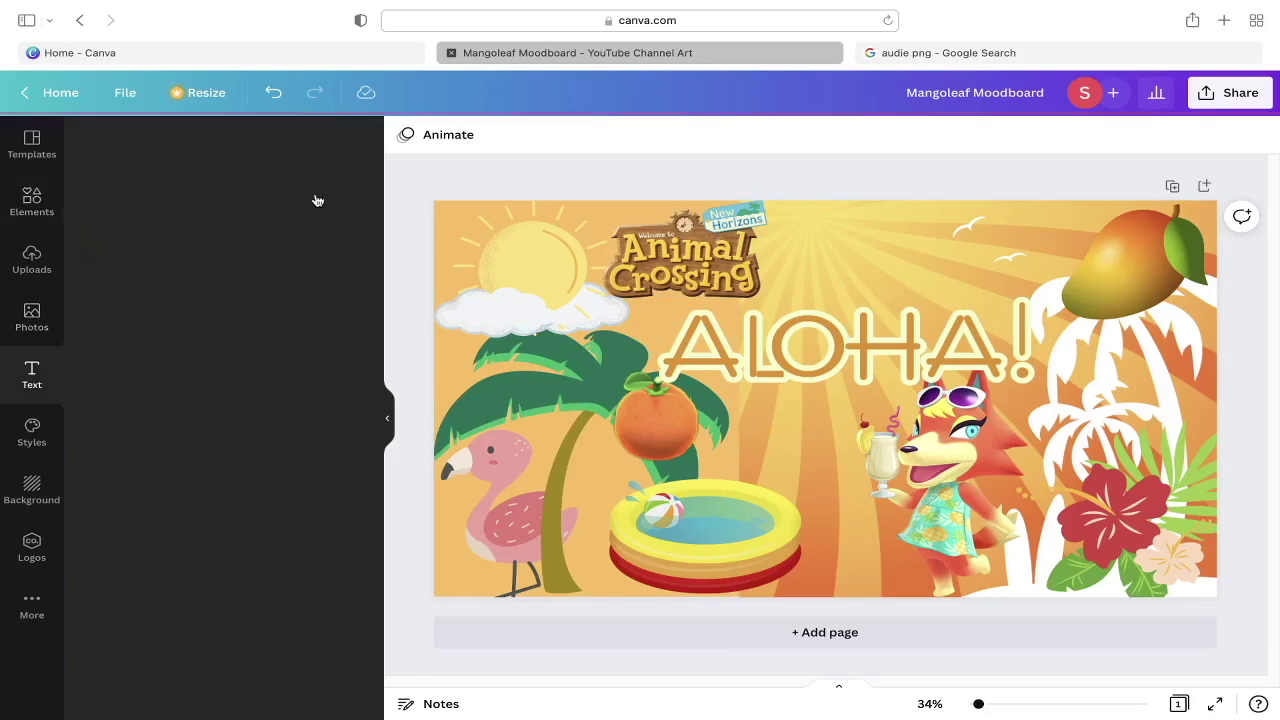
{"action": "left_click", "coordinate": [152, 440]}
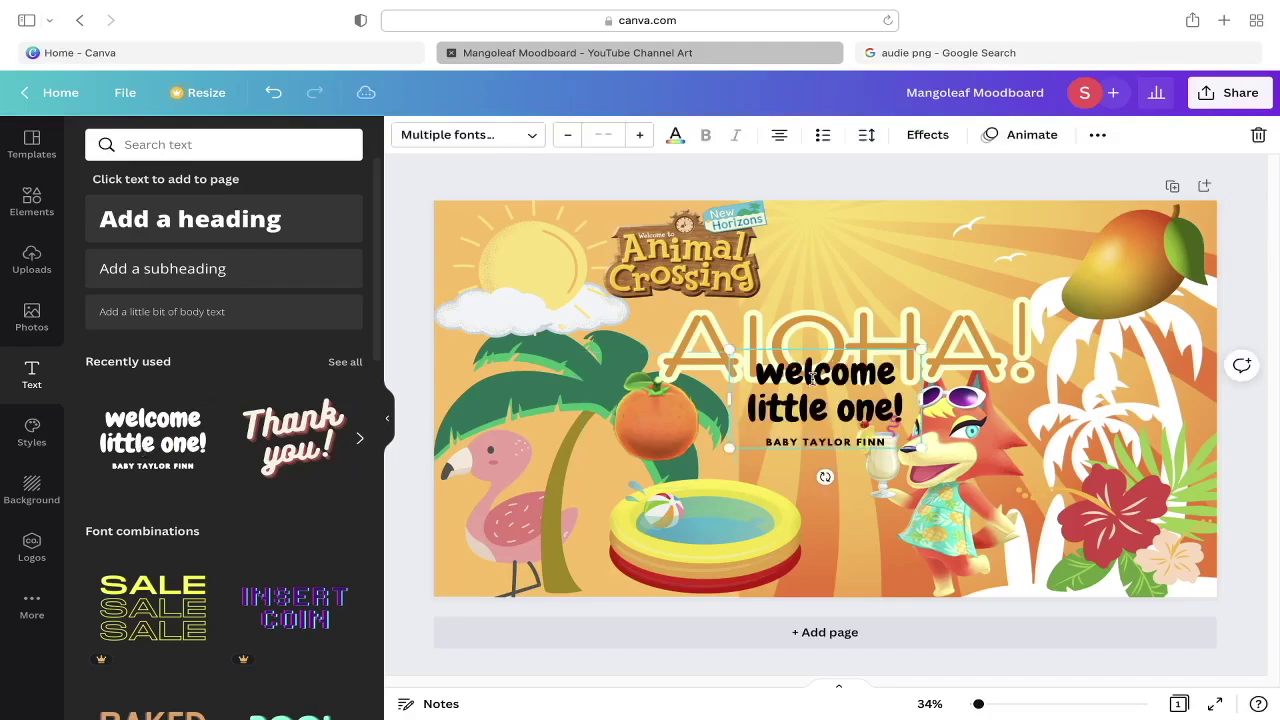
{"action": "left_click", "coordinate": [857, 440]}
{"action": "key", "text": "Delete"}
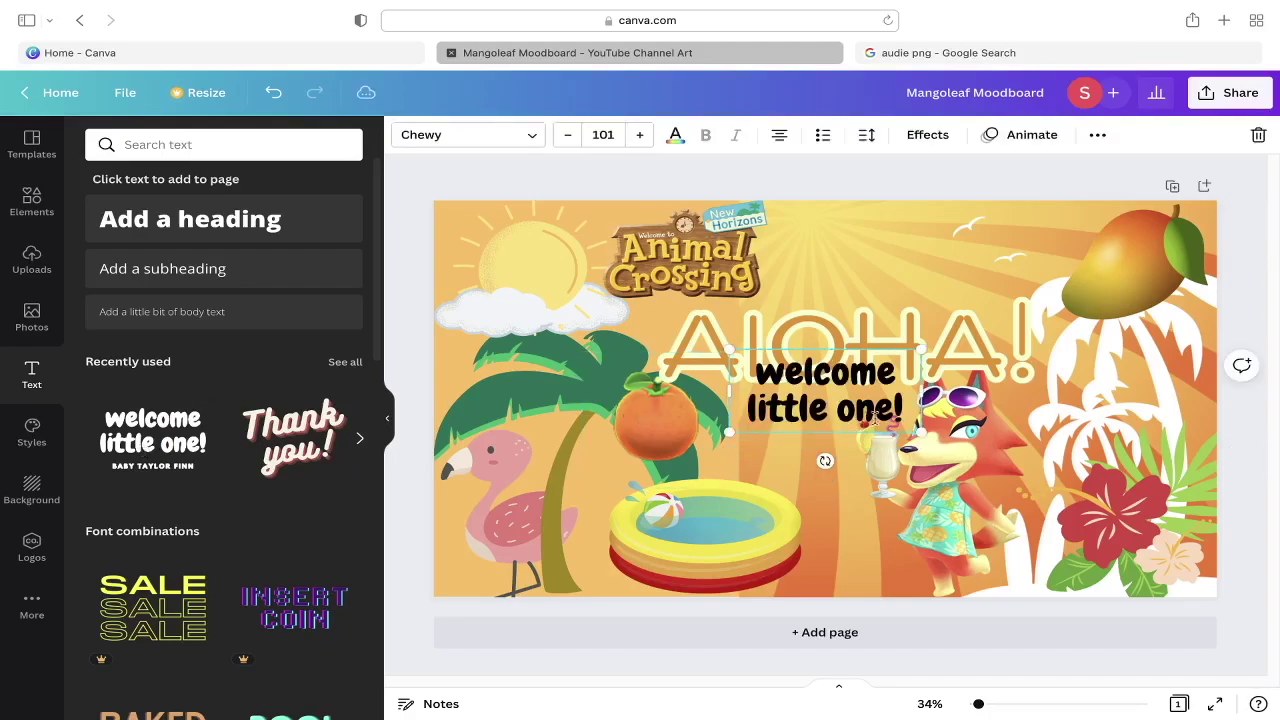
{"action": "double_click", "coordinate": [898, 403]}
{"action": "type", "text": "Mangoleaf"}
{"action": "left_click_drag", "start_coordinate": [917, 432], "coordinate": [1183, 473]}
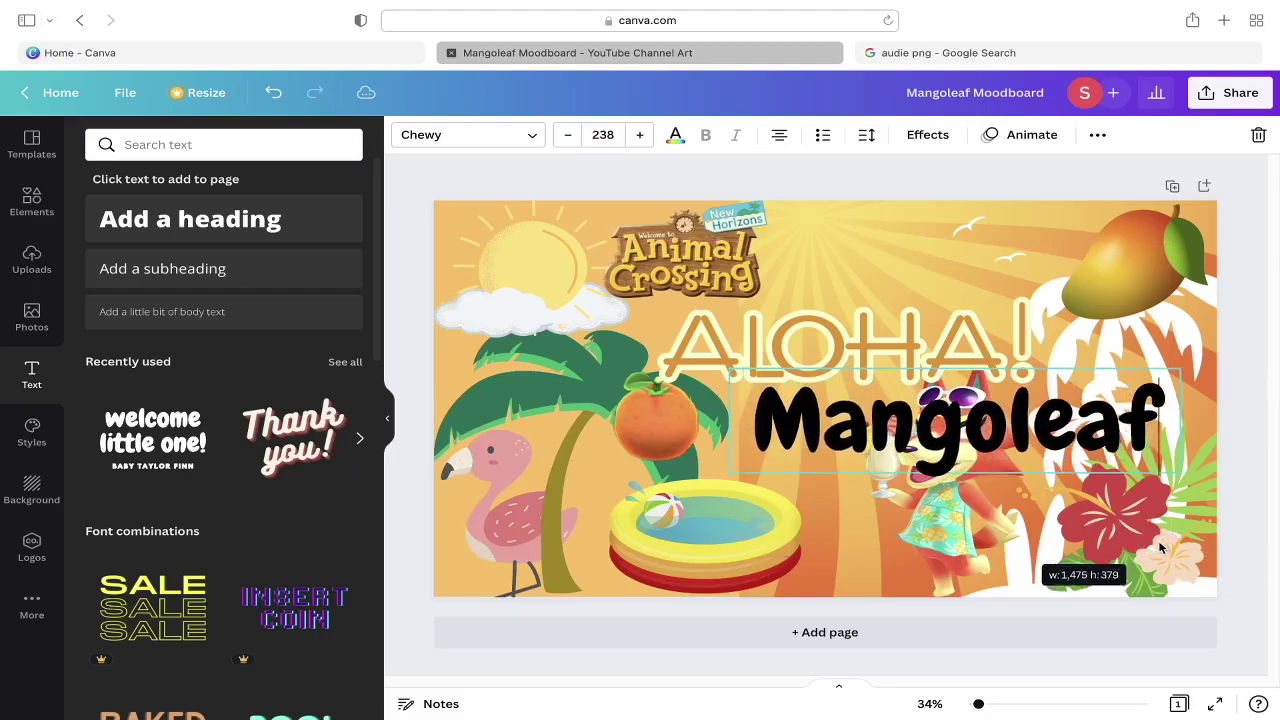
Make Mangoleaf light yellow with a strengthened Lift effect, placed slightly smaller above ALOHA!
{"action": "left_click", "coordinate": [927, 134]}
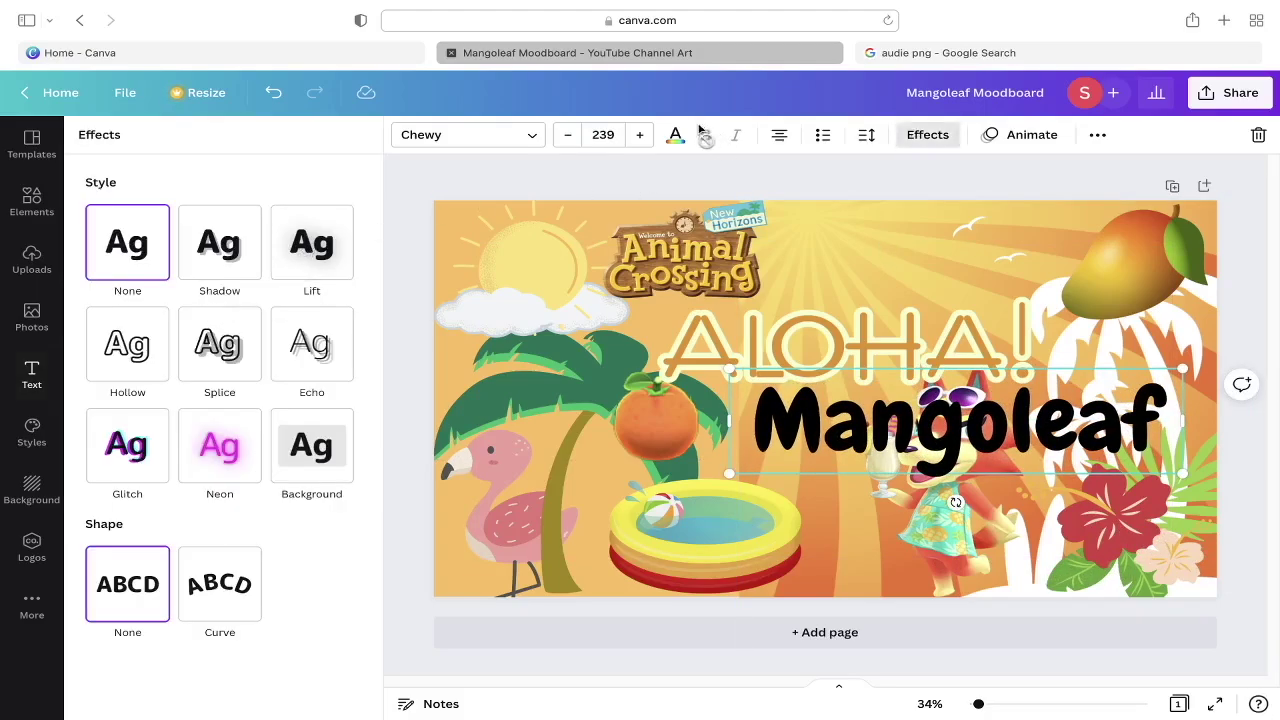
{"action": "left_click", "coordinate": [675, 134]}
{"action": "left_click", "coordinate": [247, 347]}
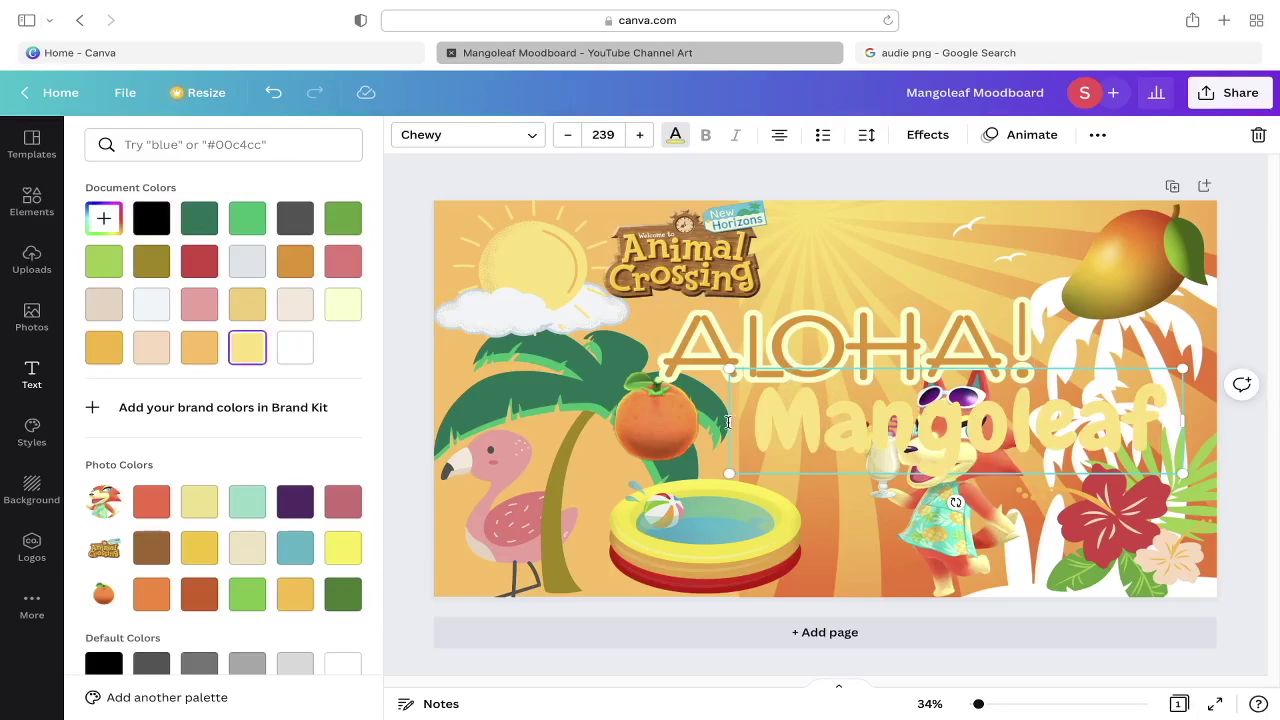
{"action": "left_click_drag", "start_coordinate": [760, 417], "coordinate": [1178, 430]}
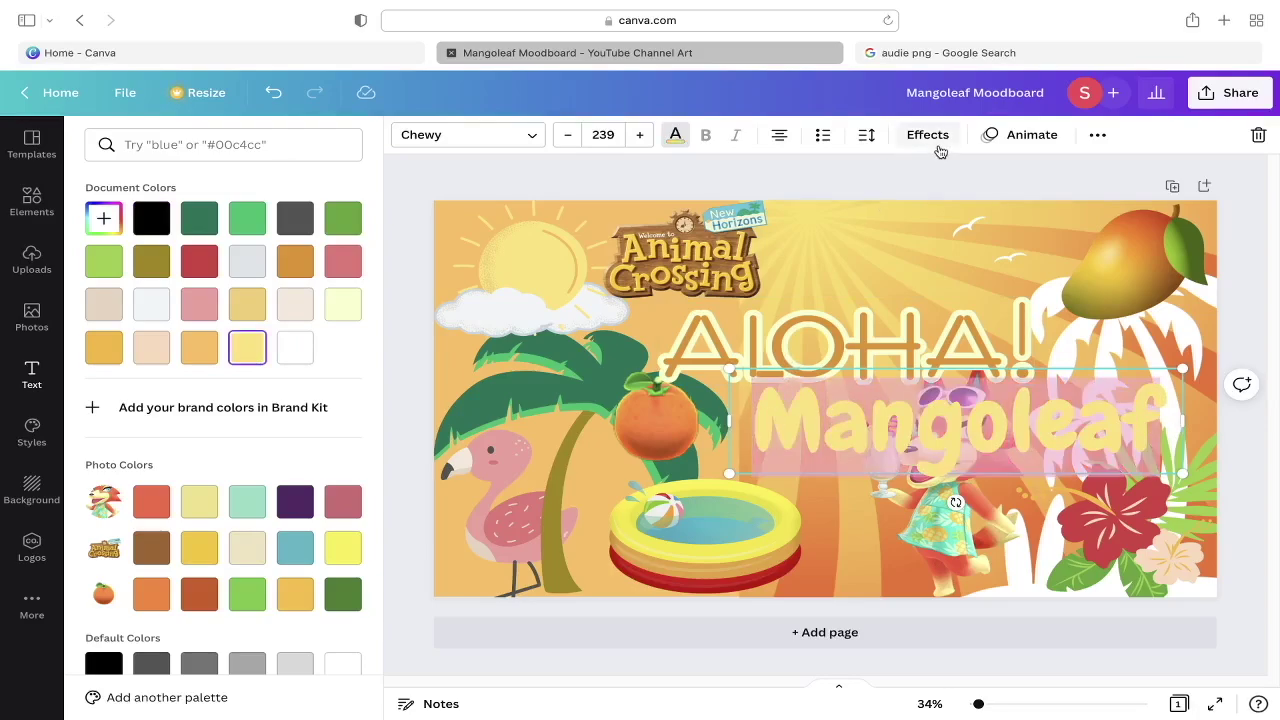
{"action": "left_click", "coordinate": [930, 136]}
{"action": "left_click", "coordinate": [313, 250]}
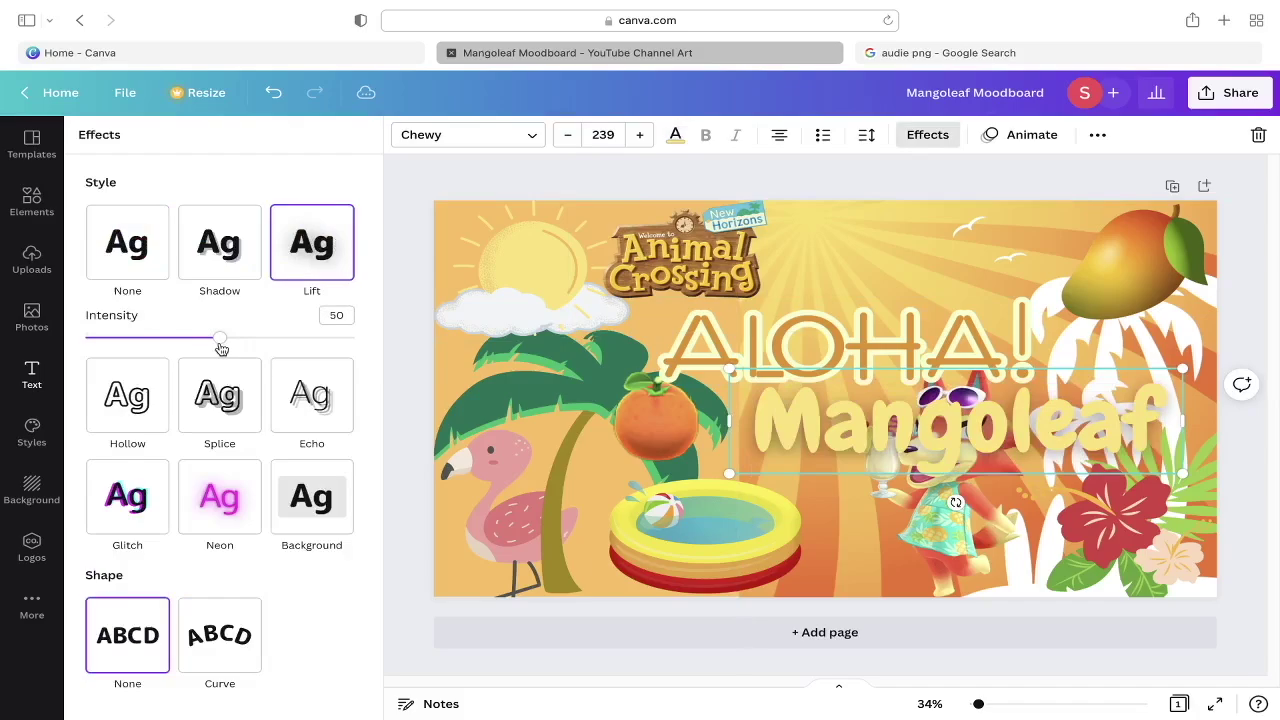
{"action": "left_click_drag", "start_coordinate": [270, 344], "coordinate": [343, 344]}
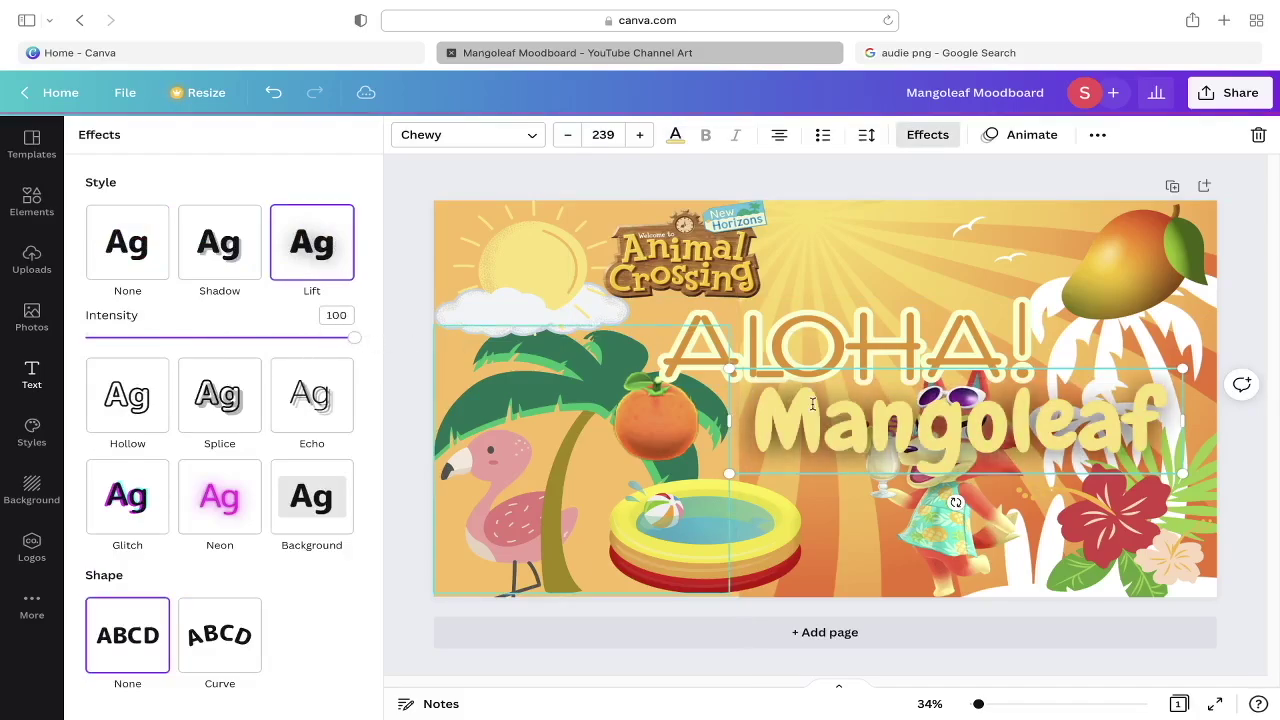
{"action": "left_click_drag", "start_coordinate": [813, 408], "coordinate": [805, 240]}
{"action": "left_click_drag", "start_coordinate": [1188, 316], "coordinate": [1076, 272]}
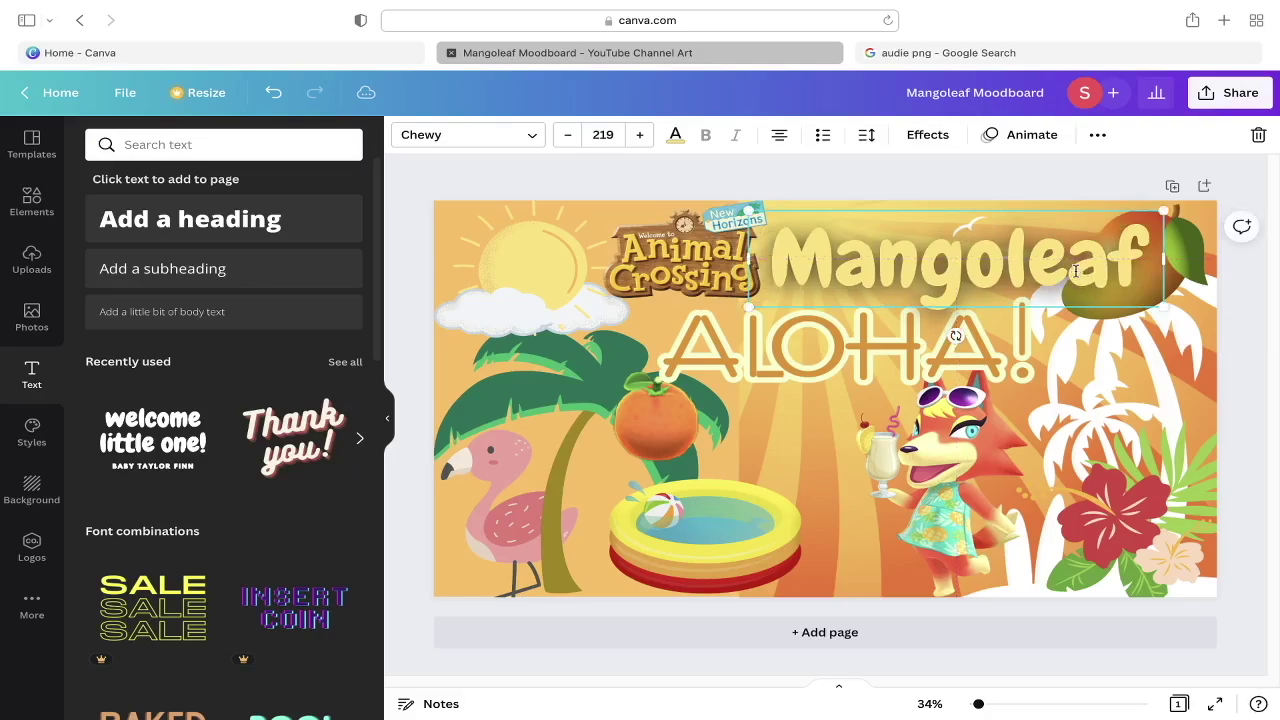
Nudge the mango right and down, and recolour the Mangoleaf title with the orange document swatch.
{"action": "left_click", "coordinate": [1000, 189]}
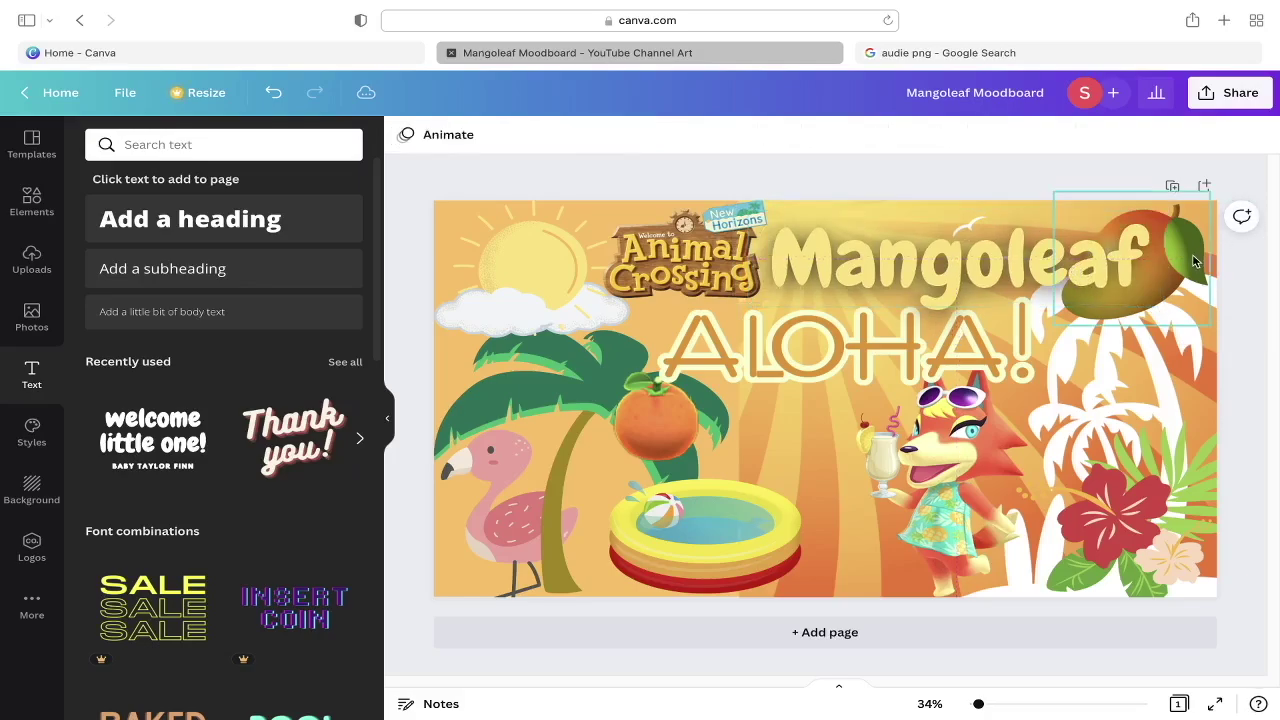
{"action": "mouse_move", "coordinate": [1193, 262]}
{"action": "left_mouse_down"}
{"action": "mouse_move", "coordinate": [1212, 275]}
{"action": "mouse_move", "coordinate": [1206, 286]}
{"action": "left_mouse_up"}
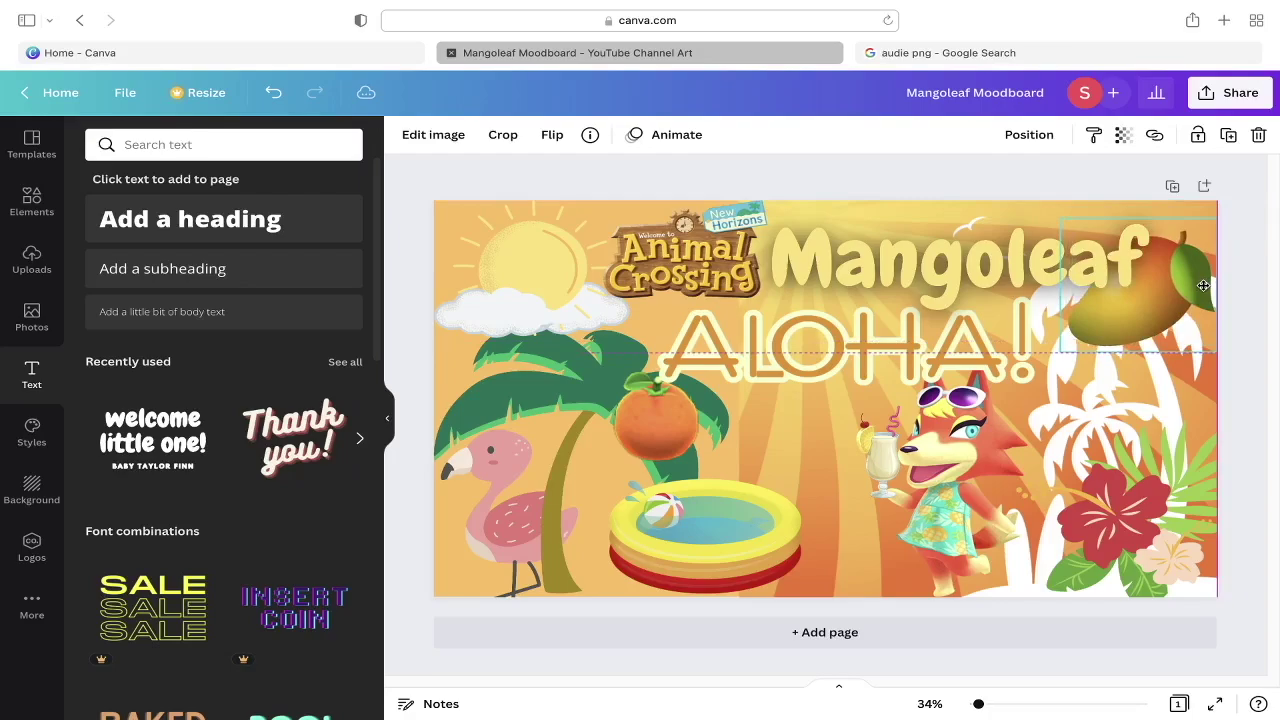
{"action": "left_click", "coordinate": [1118, 265]}
{"action": "left_click", "coordinate": [673, 137]}
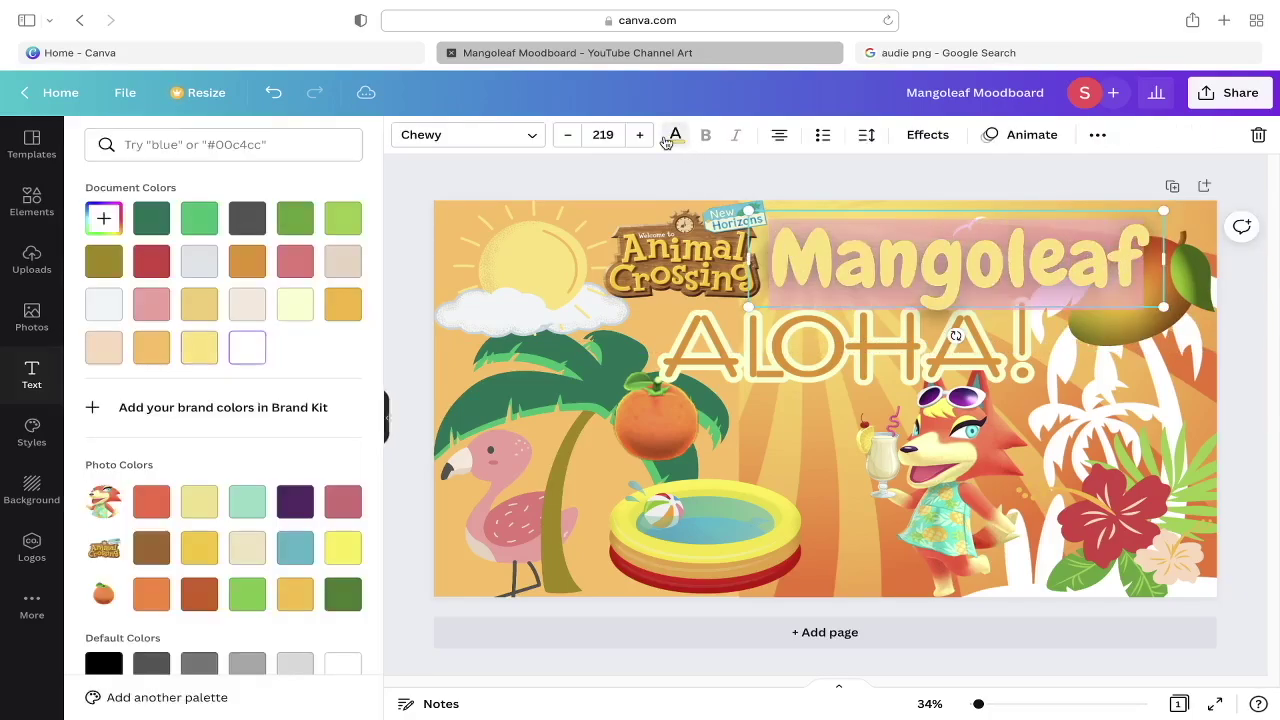
{"action": "left_click", "coordinate": [236, 258]}
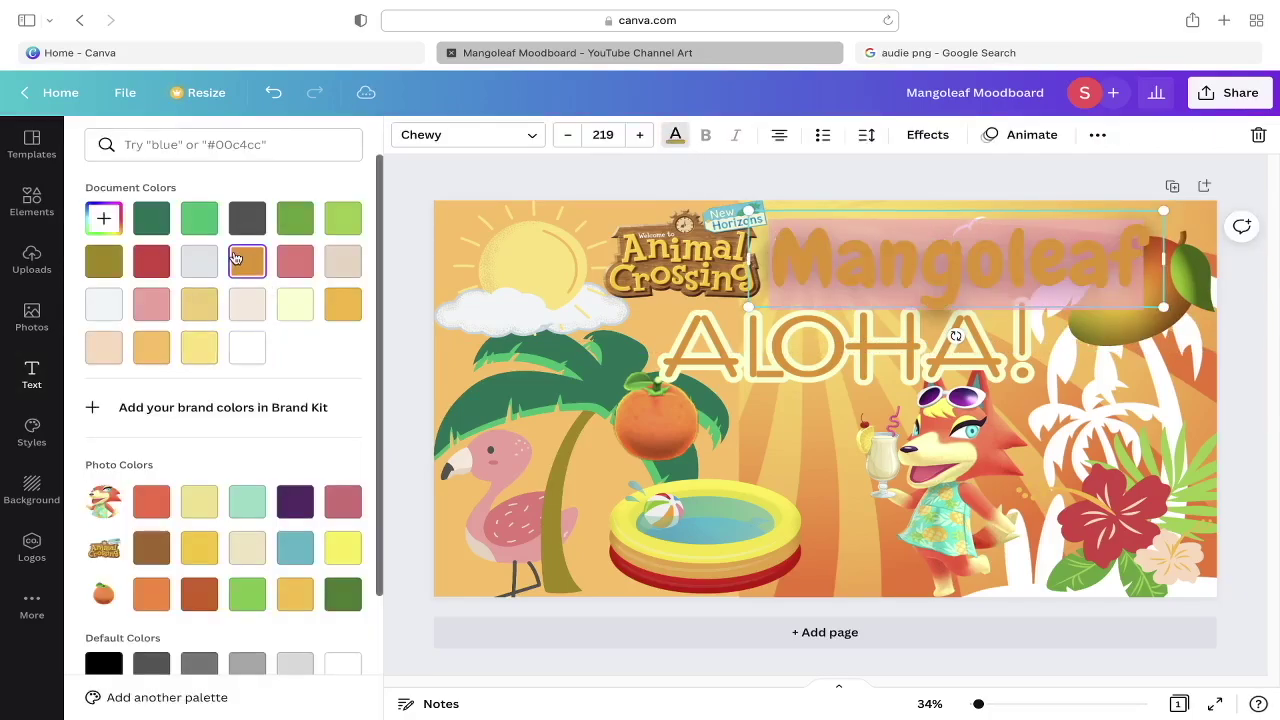
{"action": "left_click", "coordinate": [560, 180]}
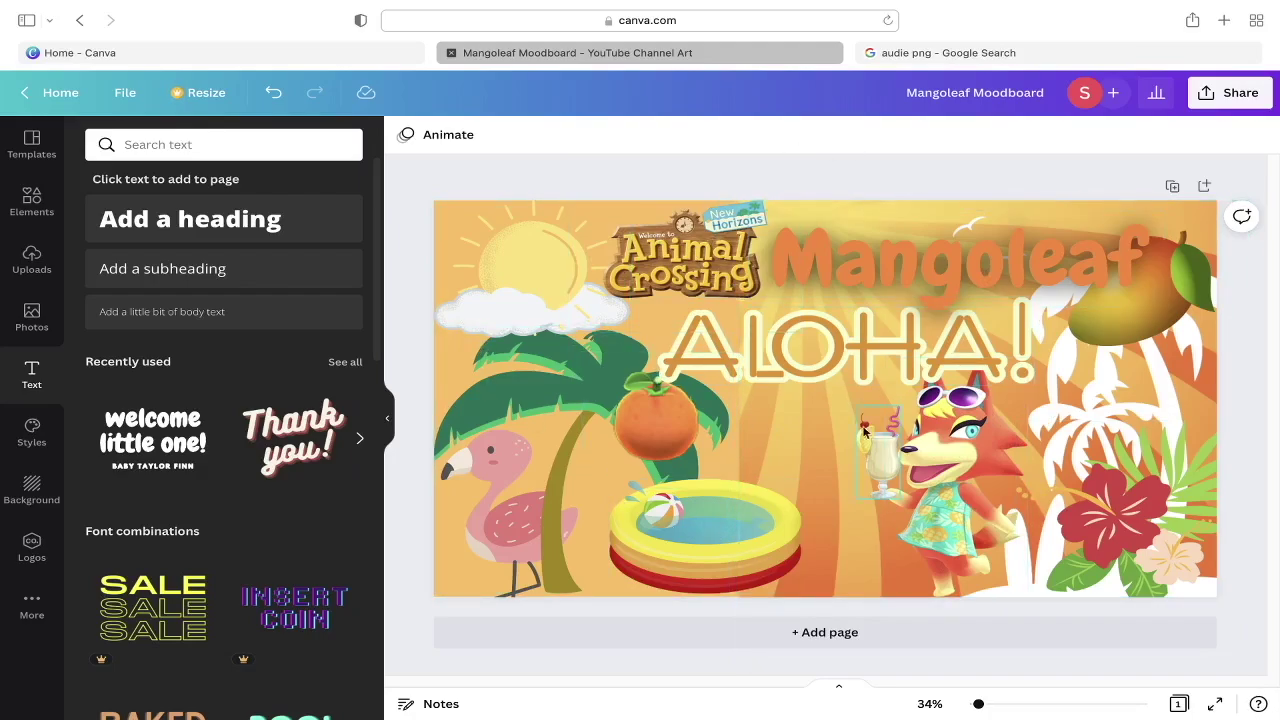
Add a starfish graphic, shrunk and placed beside the pool near the fox.
{"action": "scroll", "coordinate": [243, 497], "scroll_direction": "down", "scroll_amount": 5}
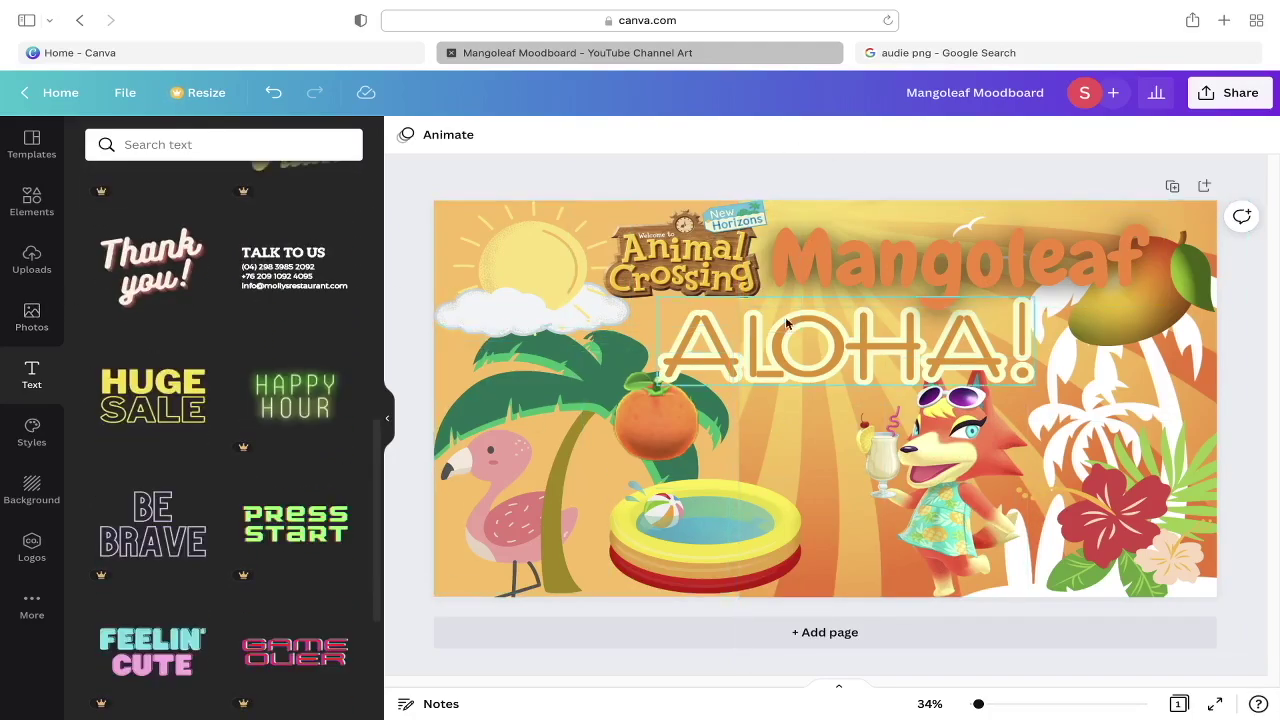
{"action": "left_click", "coordinate": [31, 200]}
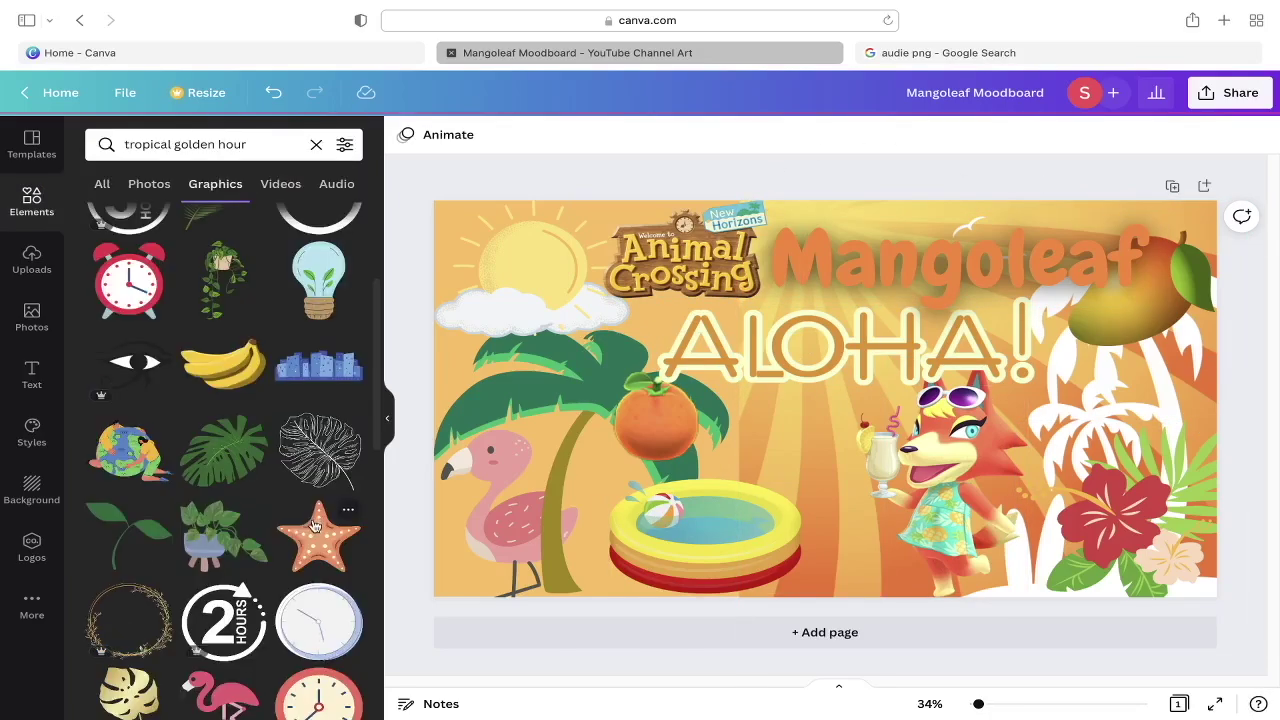
{"action": "left_click", "coordinate": [318, 536]}
{"action": "left_click_drag", "start_coordinate": [855, 422], "coordinate": [855, 535]}
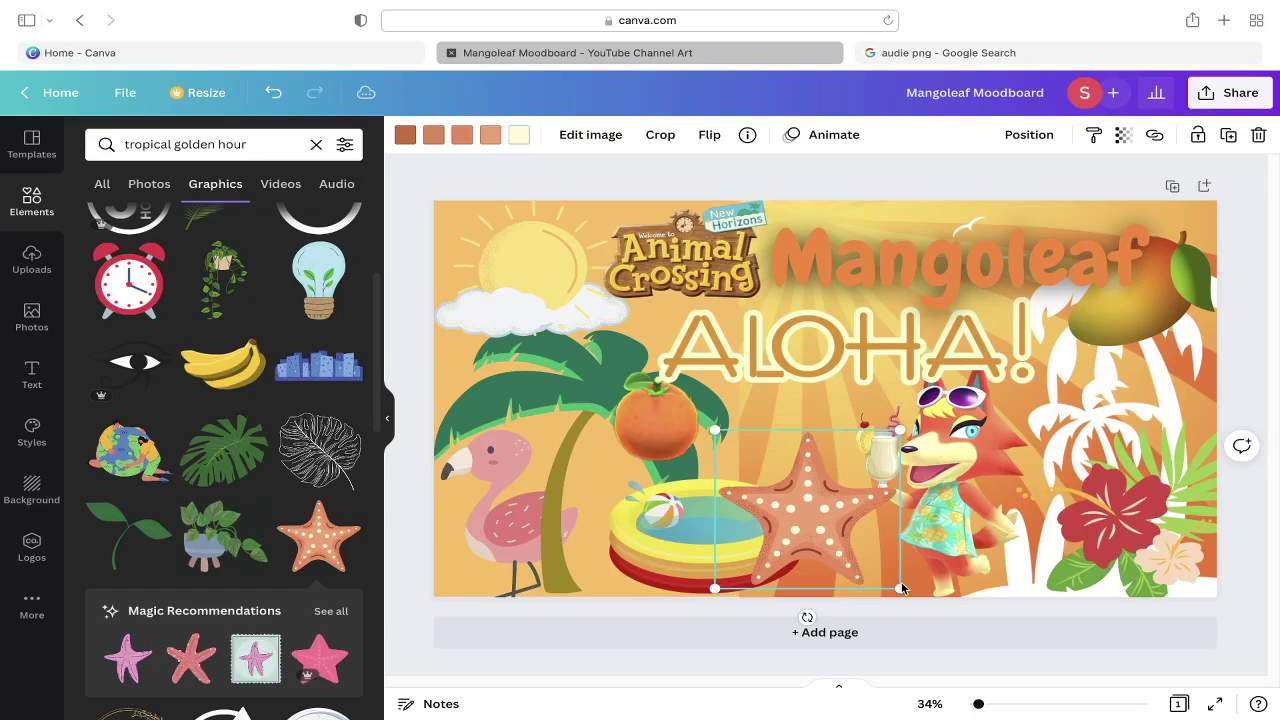
{"action": "left_click_drag", "start_coordinate": [900, 588], "coordinate": [870, 562]}
{"action": "left_click_drag", "start_coordinate": [826, 525], "coordinate": [824, 500]}
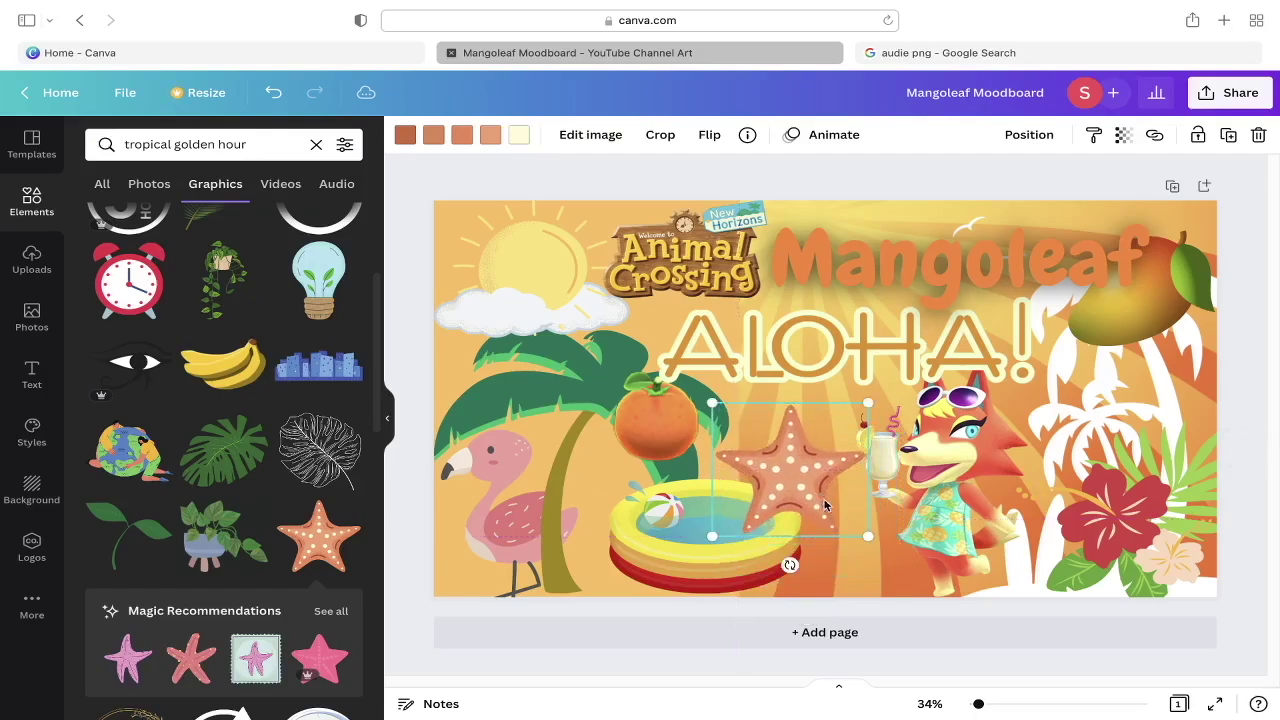
{"action": "left_click", "coordinate": [940, 360]}
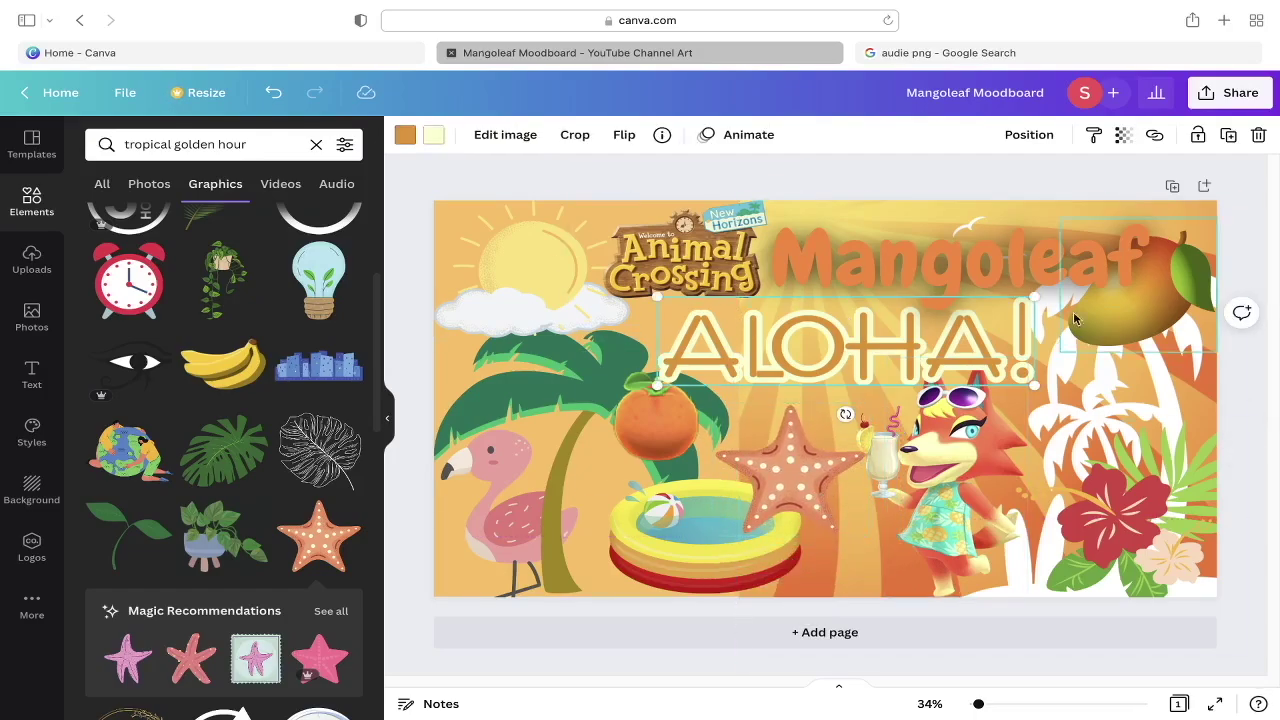
{"action": "left_click", "coordinate": [537, 182]}
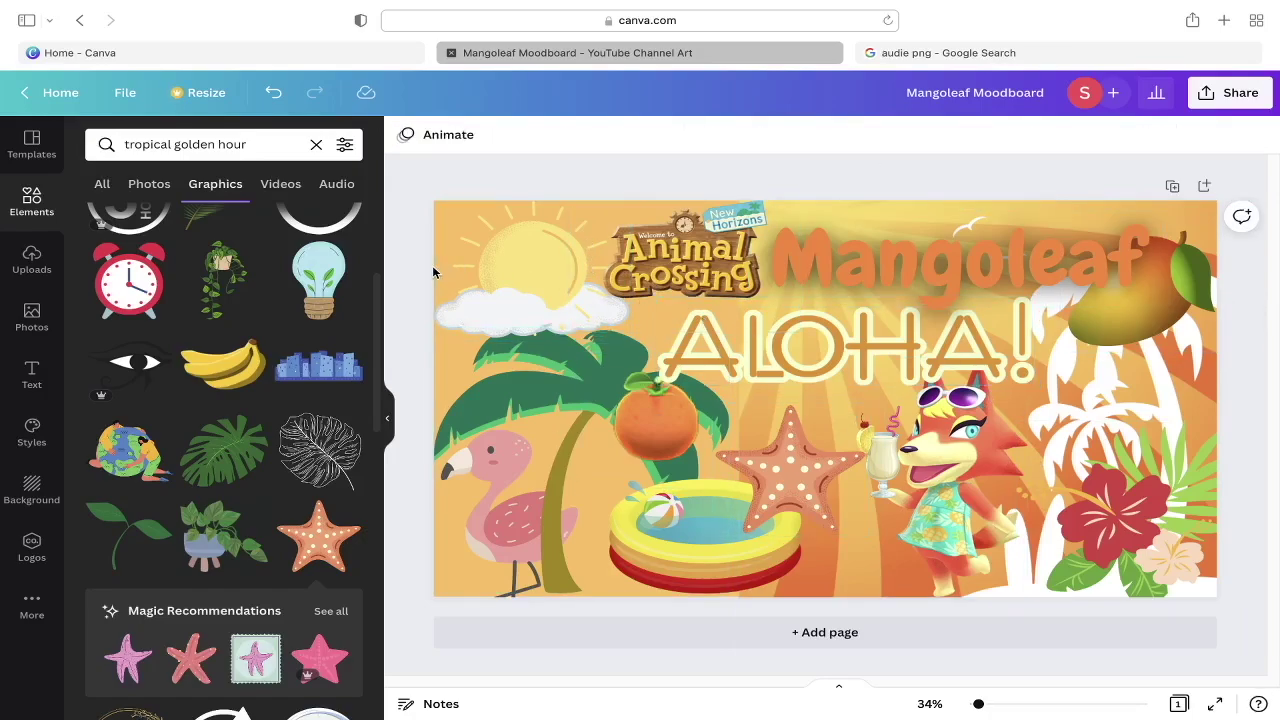
Add the red Happy Hour graphic, shrunk and placed just below the starfish.
{"action": "scroll", "coordinate": [300, 540], "scroll_direction": "down", "scroll_amount": 5}
{"action": "mouse_move", "coordinate": [323, 567]}
{"action": "left_mouse_down"}
{"action": "mouse_move", "coordinate": [680, 400]}
{"action": "mouse_move", "coordinate": [643, 453]}
{"action": "left_mouse_up"}
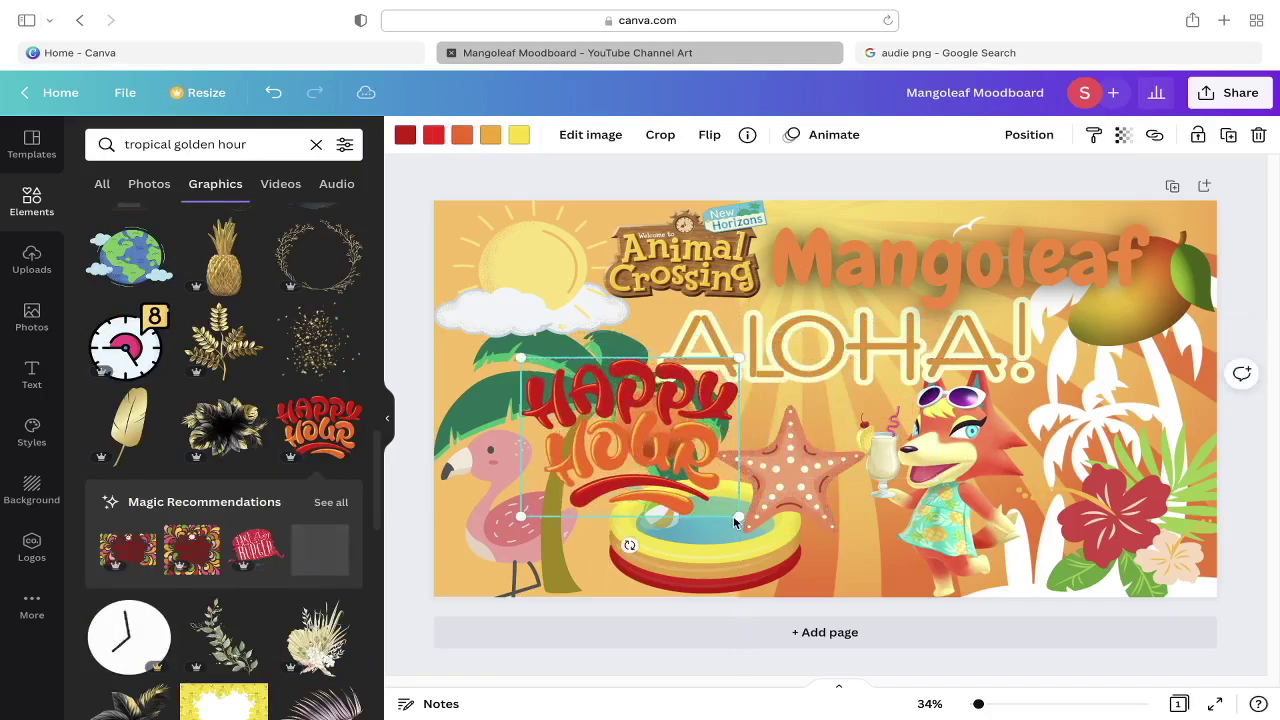
{"action": "left_click_drag", "start_coordinate": [738, 519], "coordinate": [678, 473]}
{"action": "left_click_drag", "start_coordinate": [628, 438], "coordinate": [868, 570]}
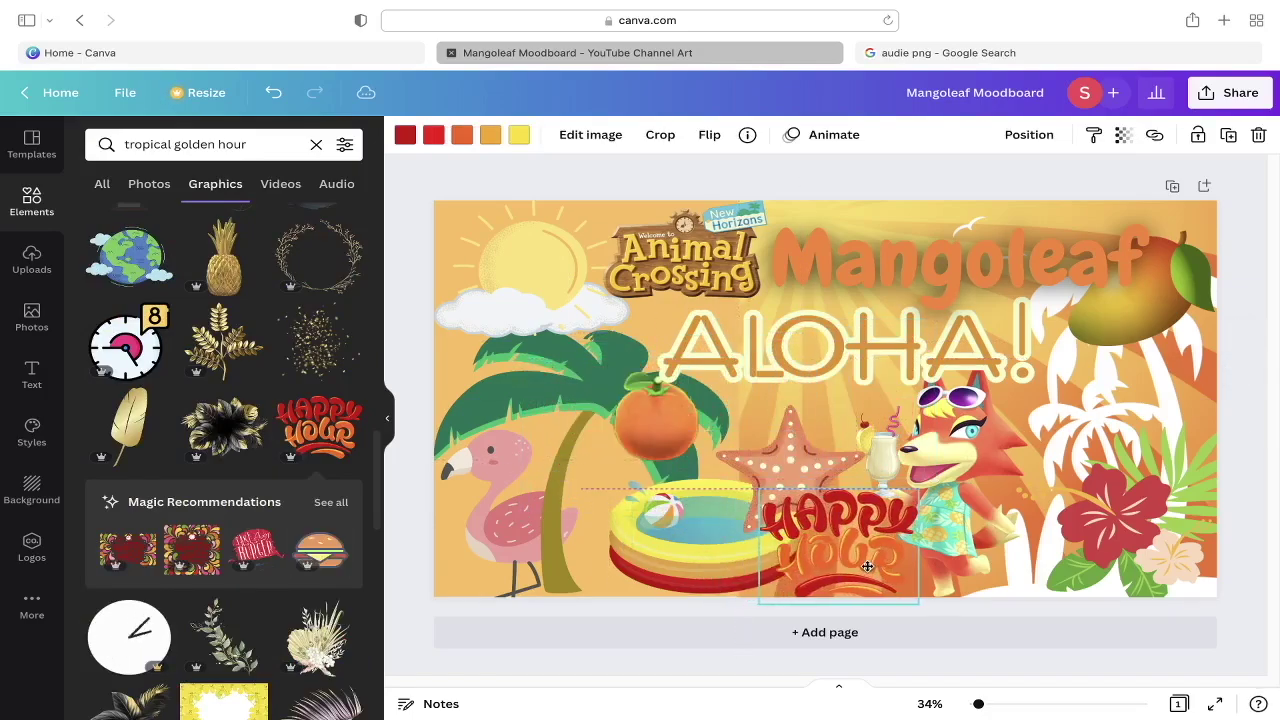
{"action": "left_click_drag", "start_coordinate": [926, 605], "coordinate": [887, 565]}
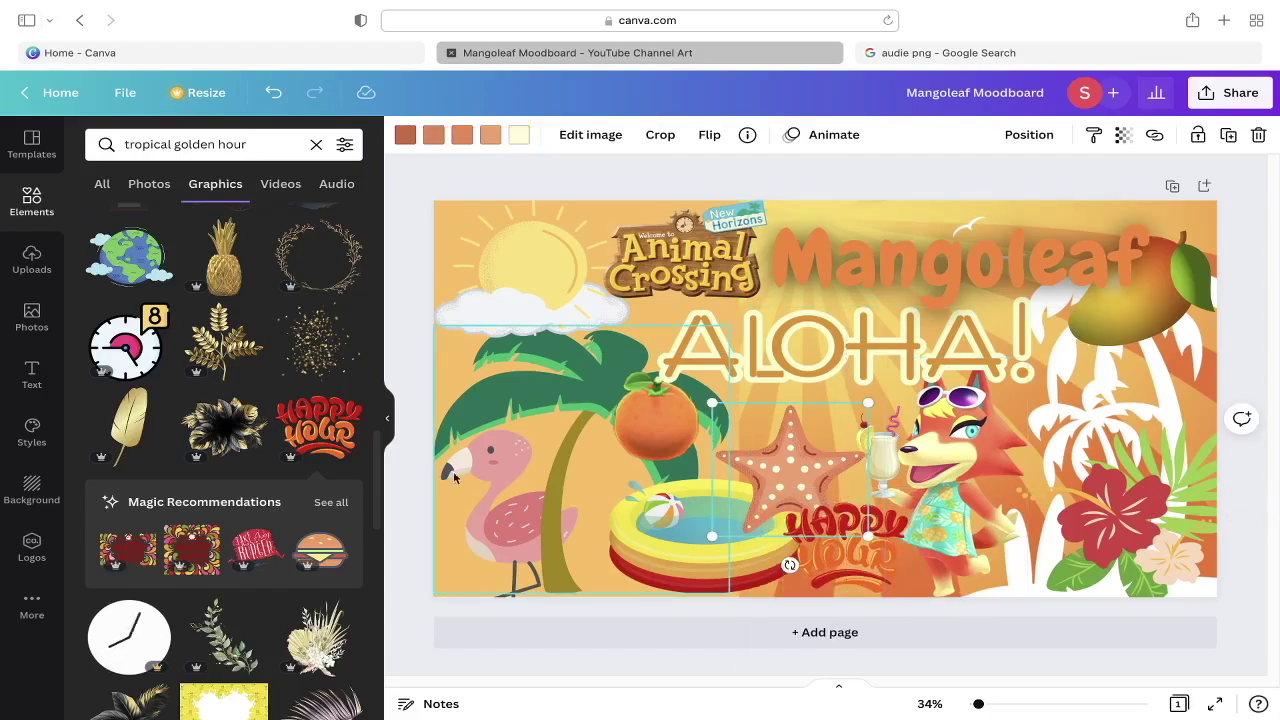
{"action": "left_click", "coordinate": [493, 188]}
{"action": "scroll", "coordinate": [344, 400], "scroll_direction": "down", "scroll_amount": 5}
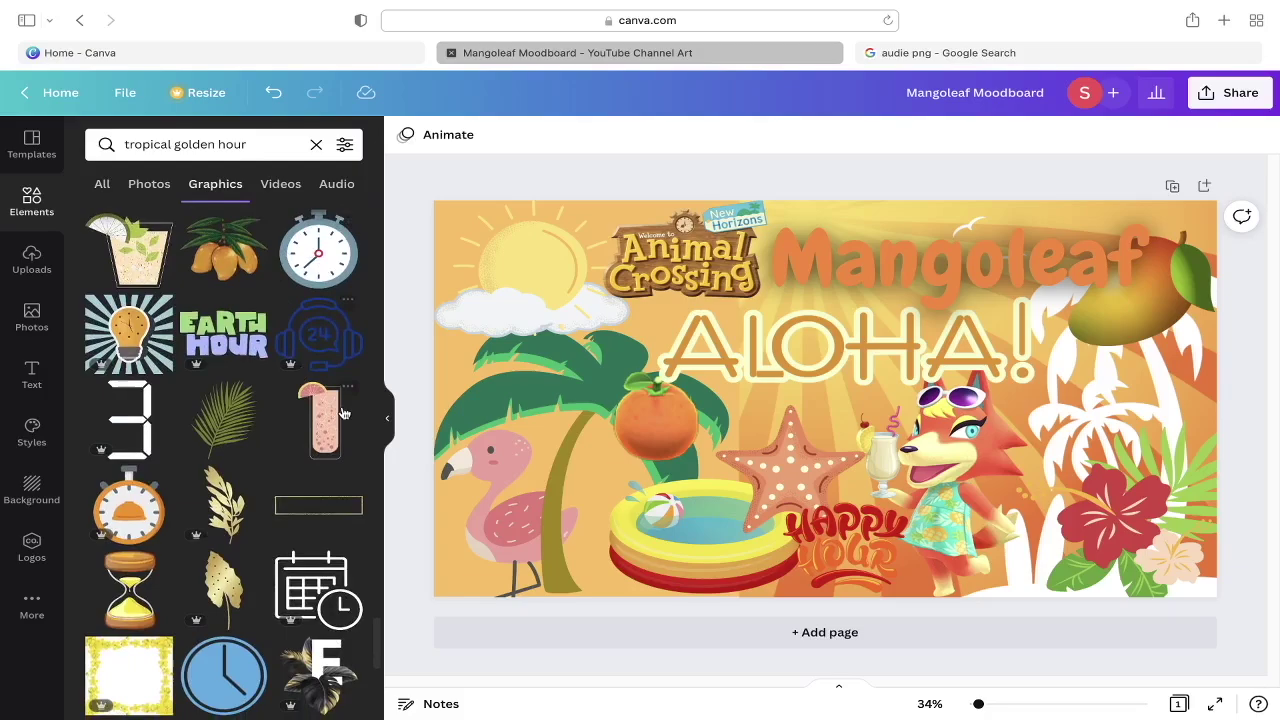
{"action": "scroll", "coordinate": [344, 410], "scroll_direction": "down", "scroll_amount": 5}
{"action": "scroll", "coordinate": [344, 413], "scroll_direction": "down", "scroll_amount": 3}
{"action": "scroll", "coordinate": [344, 413], "scroll_direction": "down", "scroll_amount": 1}
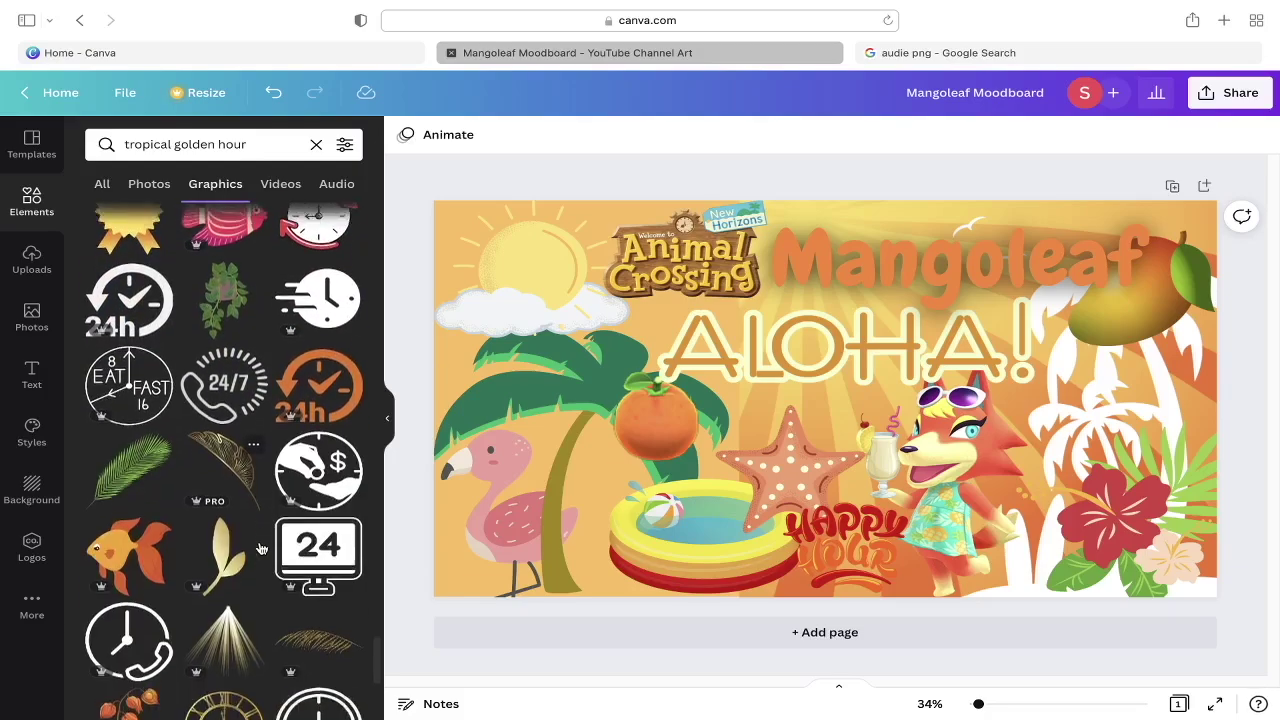
{"action": "scroll", "coordinate": [300, 320], "scroll_direction": "down", "scroll_amount": 3}
{"action": "scroll", "coordinate": [257, 205], "scroll_direction": "down", "scroll_amount": 2}
{"action": "left_click", "coordinate": [266, 141]}
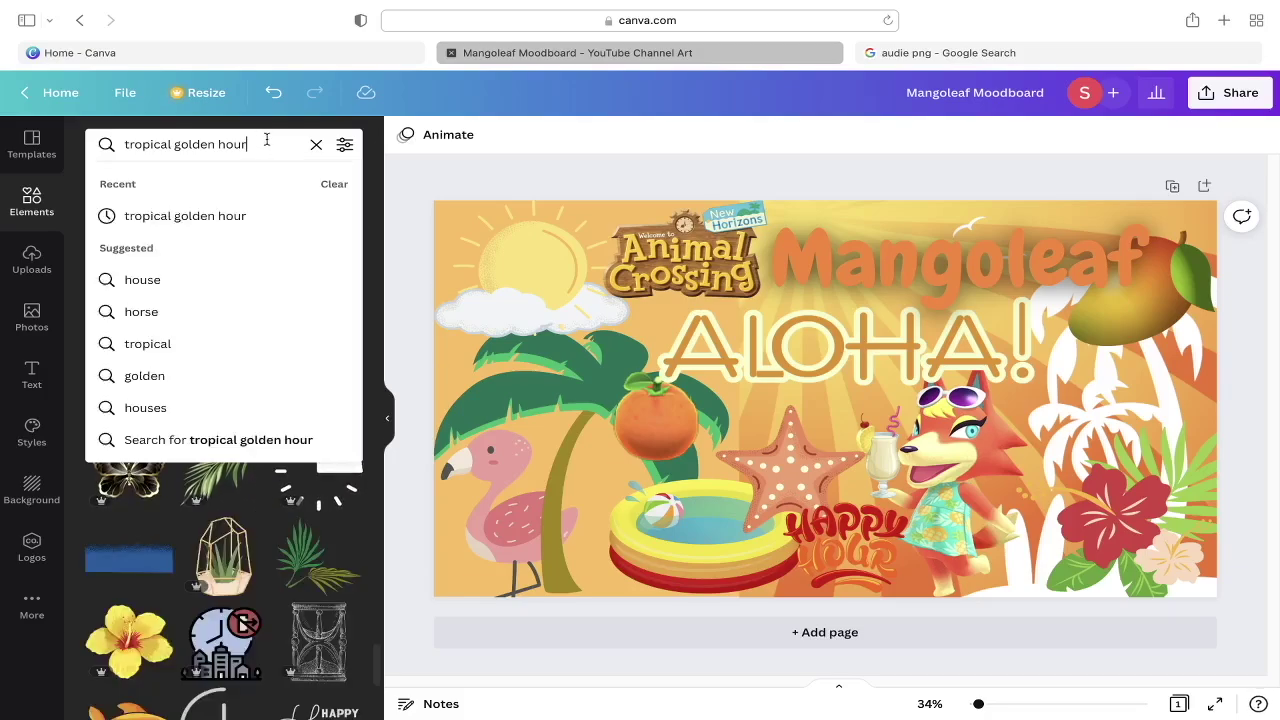
Search graphics for 'vacation' and add a white dashed-heart airplane near the flamingo.
{"action": "triple_click", "coordinate": [266, 141]}
{"action": "key", "text": "BackSpace"}
{"action": "type", "text": "vaca"}
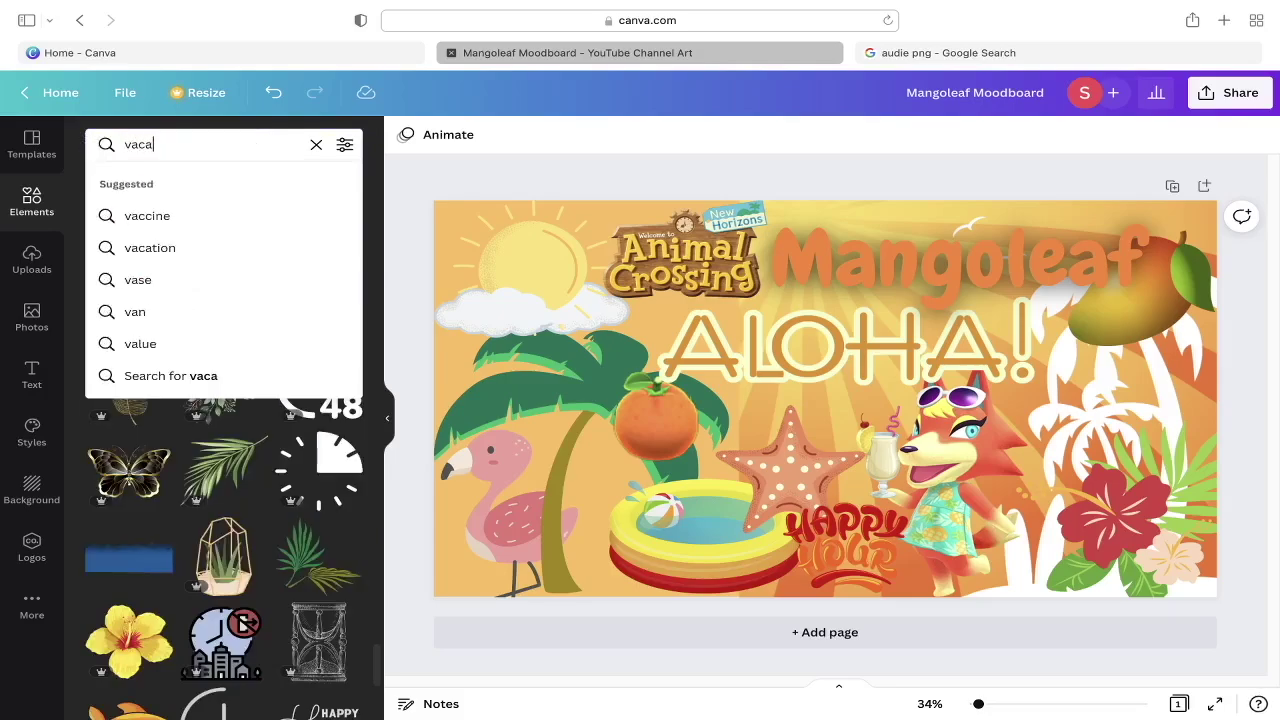
{"action": "type", "text": "tion"}
{"action": "key", "text": "Return"}
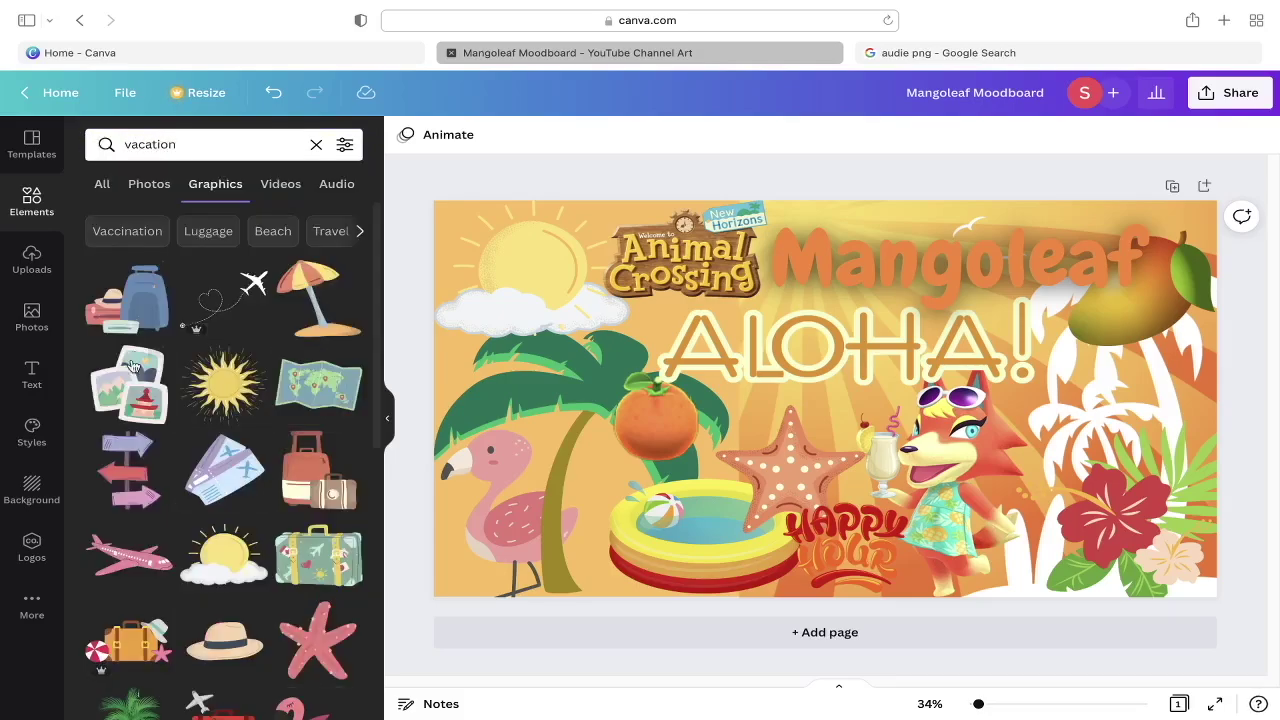
{"action": "left_click", "coordinate": [222, 300]}
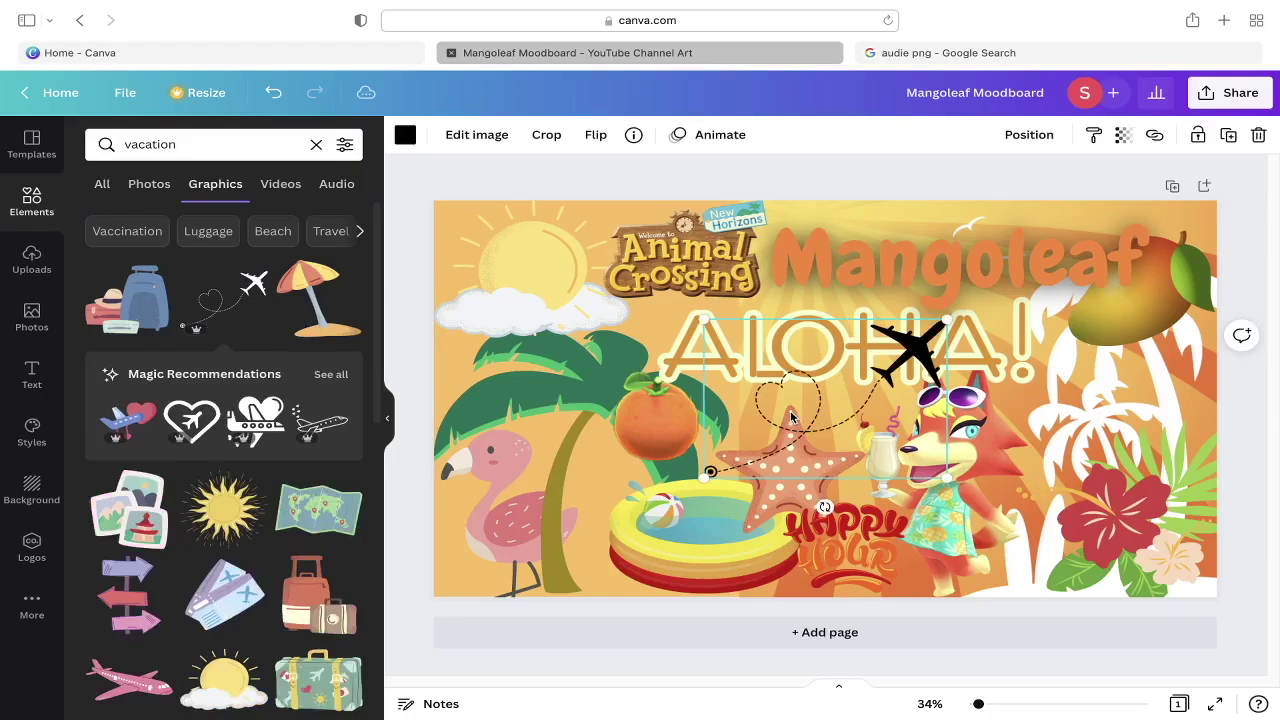
{"action": "mouse_move", "coordinate": [806, 421]}
{"action": "left_mouse_down"}
{"action": "mouse_move", "coordinate": [757, 416]}
{"action": "mouse_move", "coordinate": [779, 399]}
{"action": "left_mouse_up"}
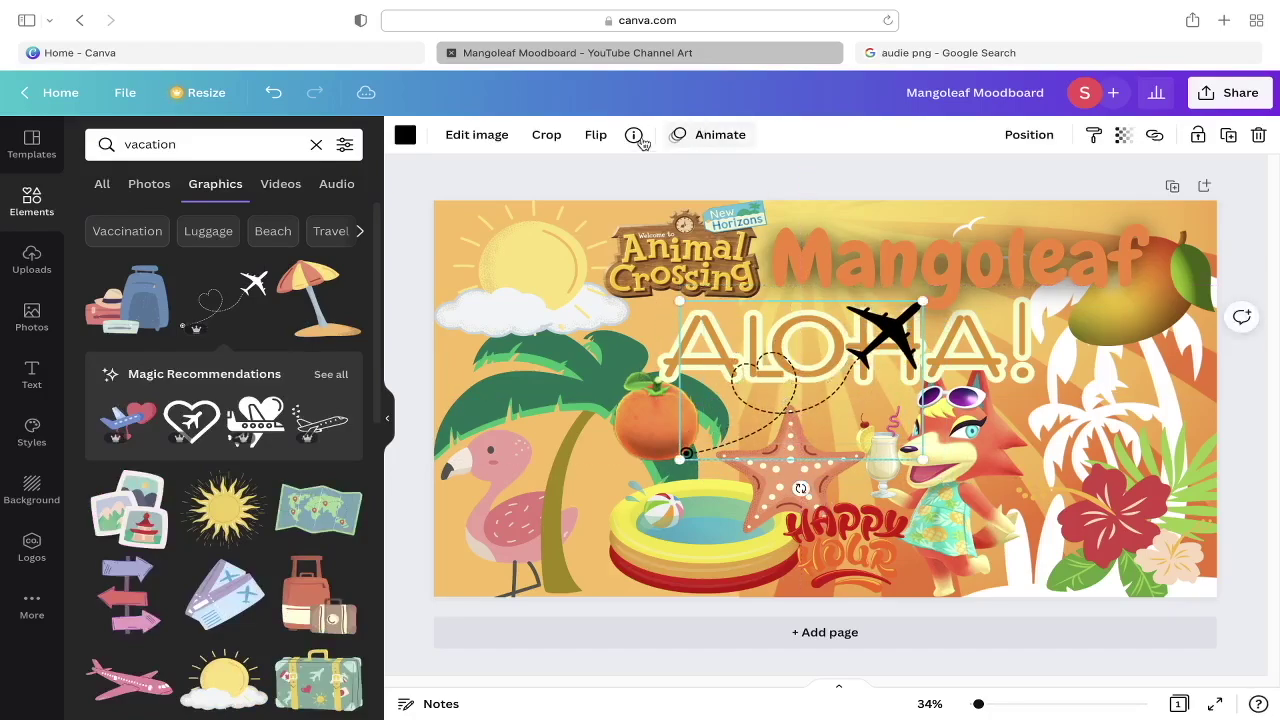
{"action": "left_click", "coordinate": [405, 134]}
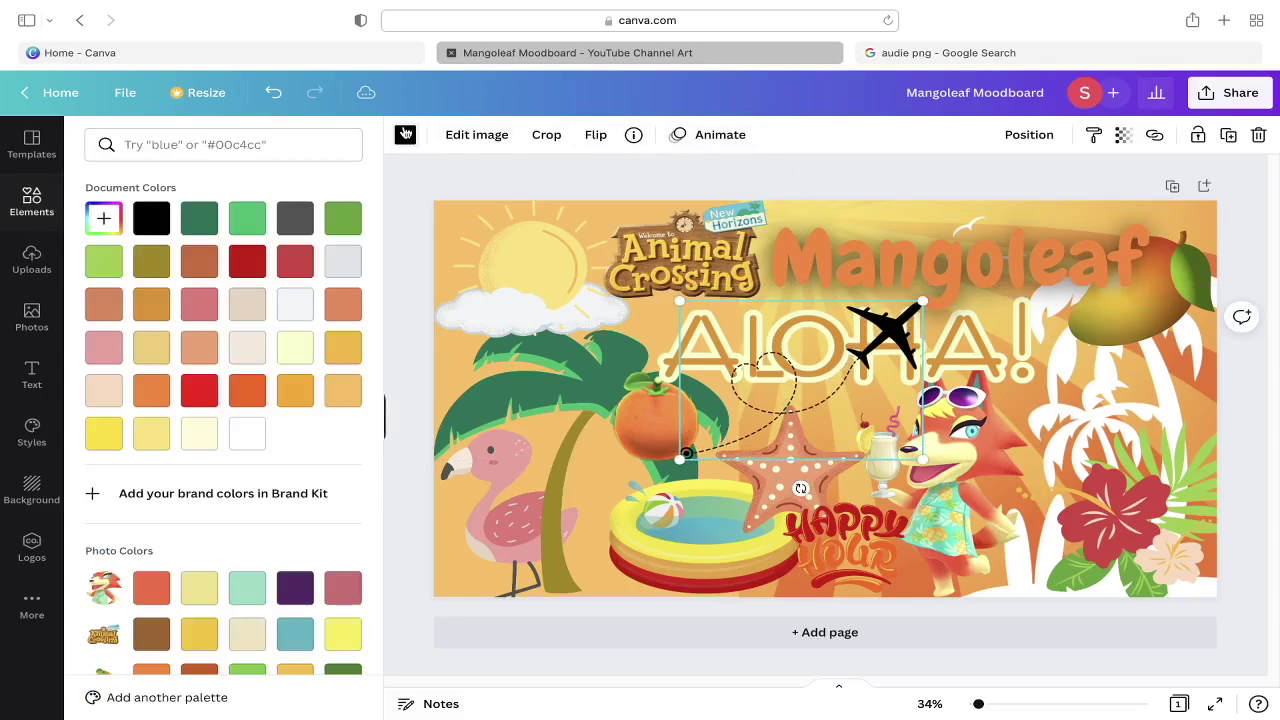
{"action": "left_click", "coordinate": [244, 435]}
{"action": "mouse_move", "coordinate": [891, 346]}
{"action": "left_mouse_down"}
{"action": "mouse_move", "coordinate": [666, 456]}
{"action": "mouse_move", "coordinate": [646, 484]}
{"action": "left_mouse_up"}
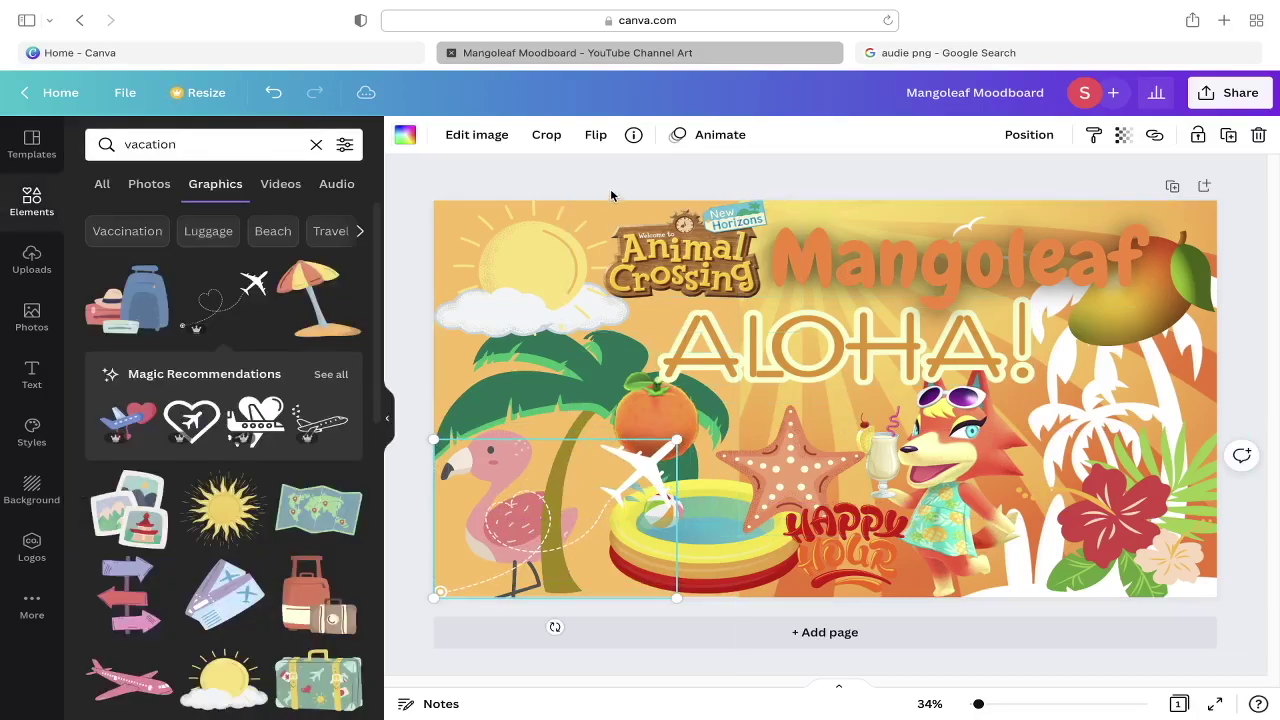
{"action": "left_click", "coordinate": [530, 178]}
Add the SPF 50 sunscreen tube beside the palm tree on the left.
{"action": "scroll", "coordinate": [225, 450], "scroll_direction": "down", "scroll_amount": 3}
{"action": "left_click", "coordinate": [318, 290]}
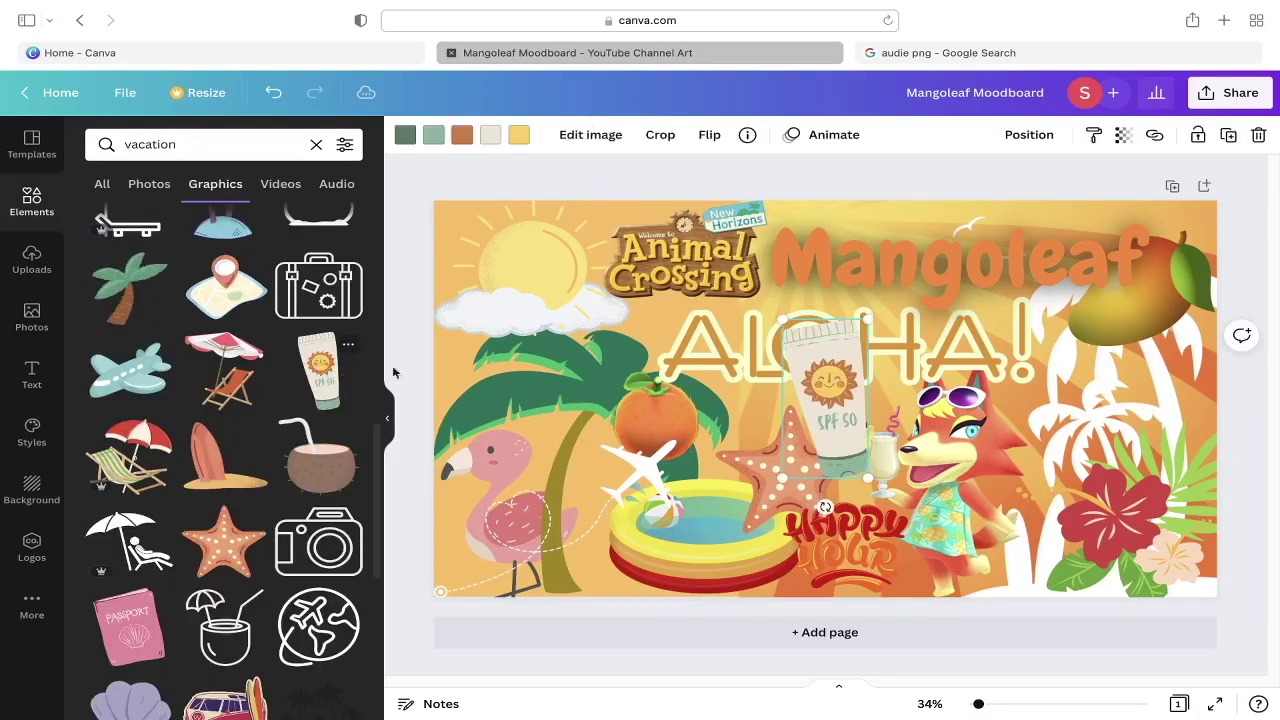
{"action": "mouse_move", "coordinate": [841, 397]}
{"action": "left_mouse_down"}
{"action": "mouse_move", "coordinate": [699, 377]}
{"action": "mouse_move", "coordinate": [502, 410]}
{"action": "mouse_move", "coordinate": [639, 439]}
{"action": "mouse_move", "coordinate": [575, 437]}
{"action": "left_mouse_up"}
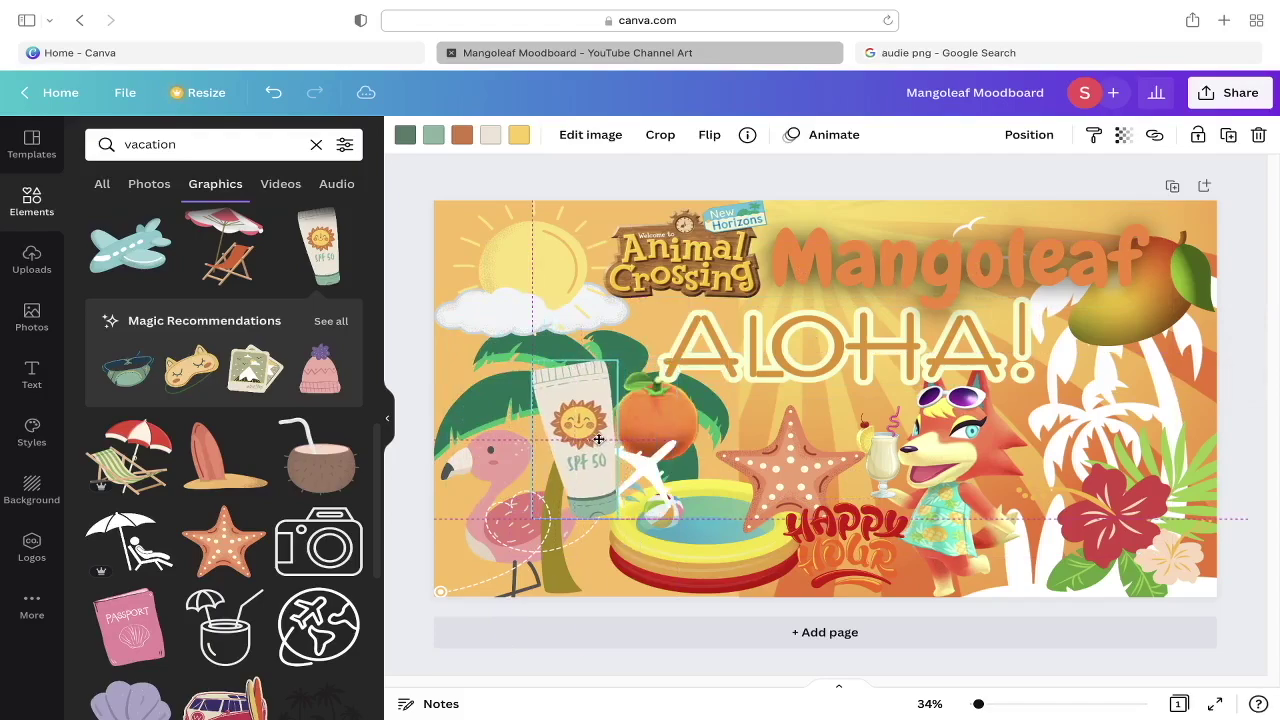
{"action": "left_click", "coordinate": [657, 405]}
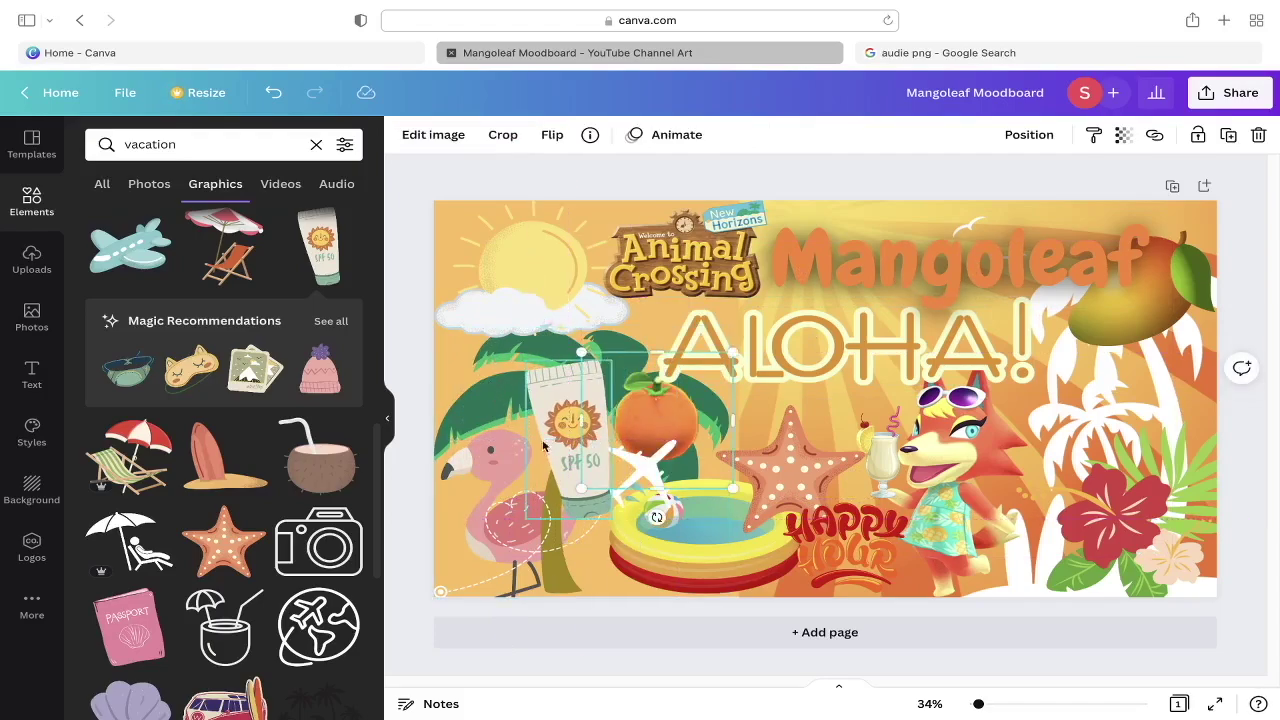
Shift the palm tree element upward and place a pink passport at lower right.
{"action": "left_click", "coordinate": [464, 403]}
{"action": "left_click_drag", "start_coordinate": [464, 403], "coordinate": [466, 300]}
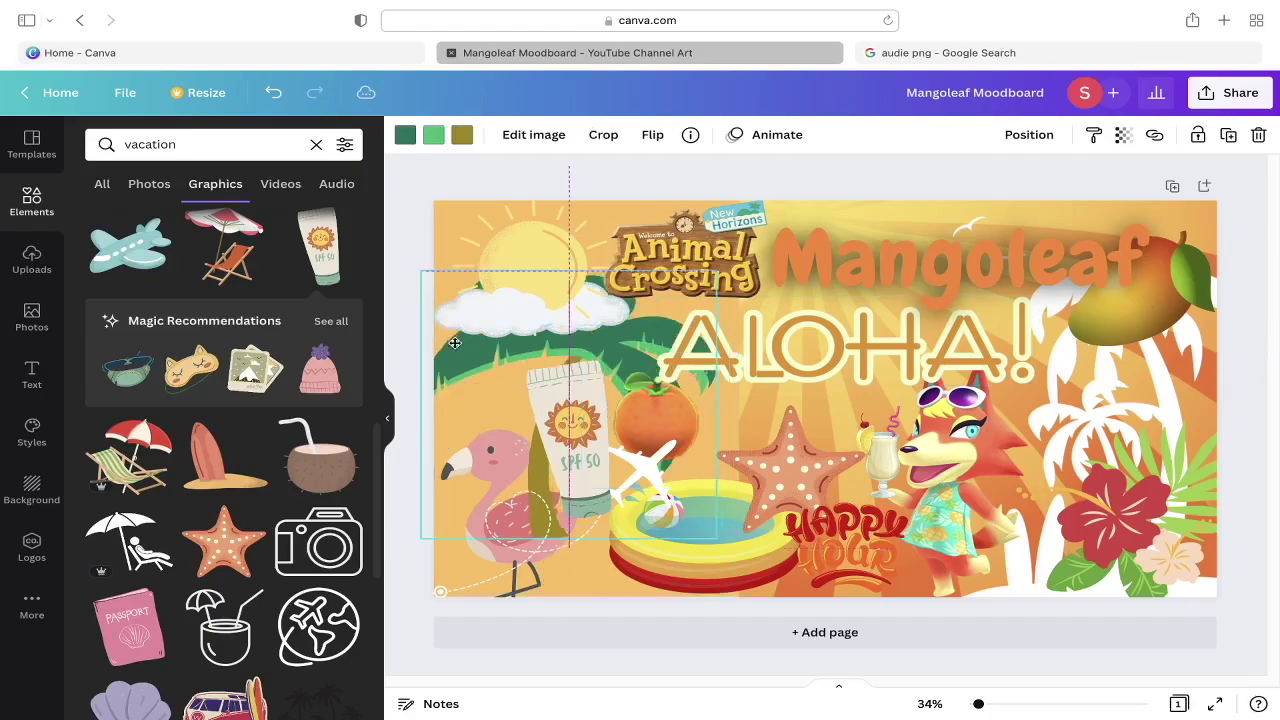
{"action": "mouse_move", "coordinate": [128, 625]}
{"action": "left_mouse_down"}
{"action": "mouse_move", "coordinate": [780, 390]}
{"action": "mouse_move", "coordinate": [1085, 508]}
{"action": "left_mouse_up"}
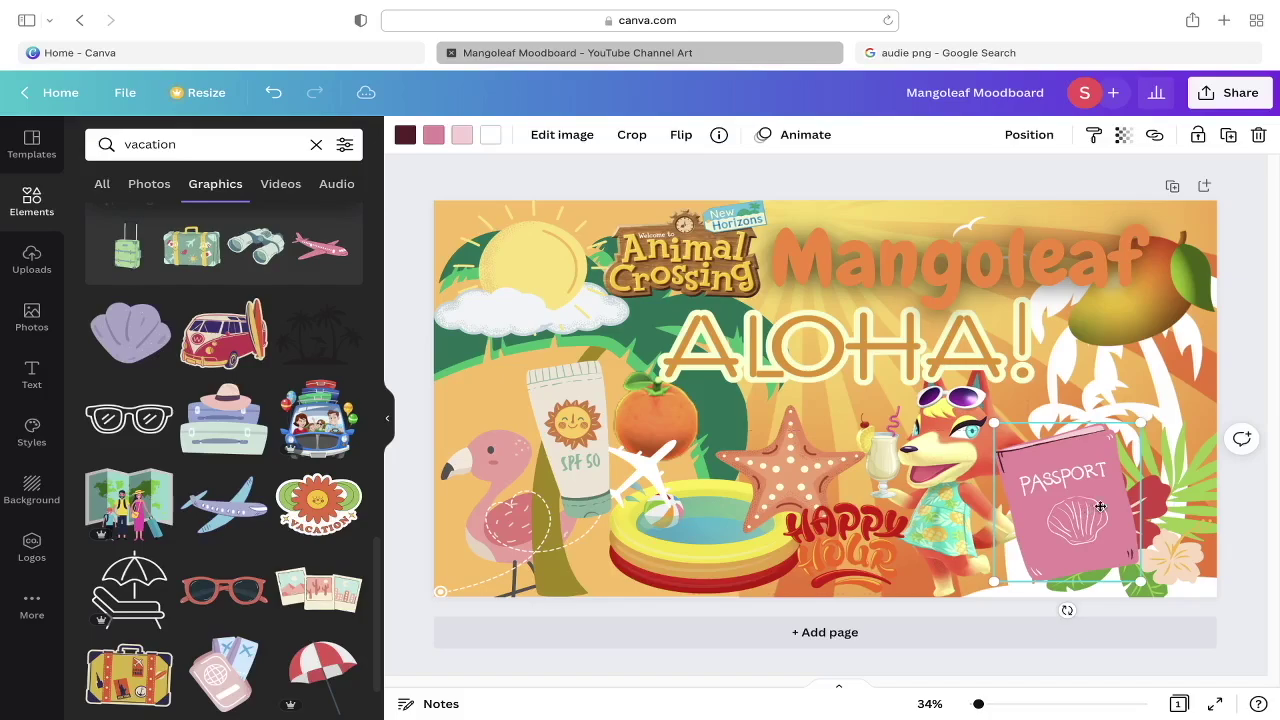
Delete the passport and add an enlarged green palm tree graphic toward the left.
{"action": "key", "text": "Delete"}
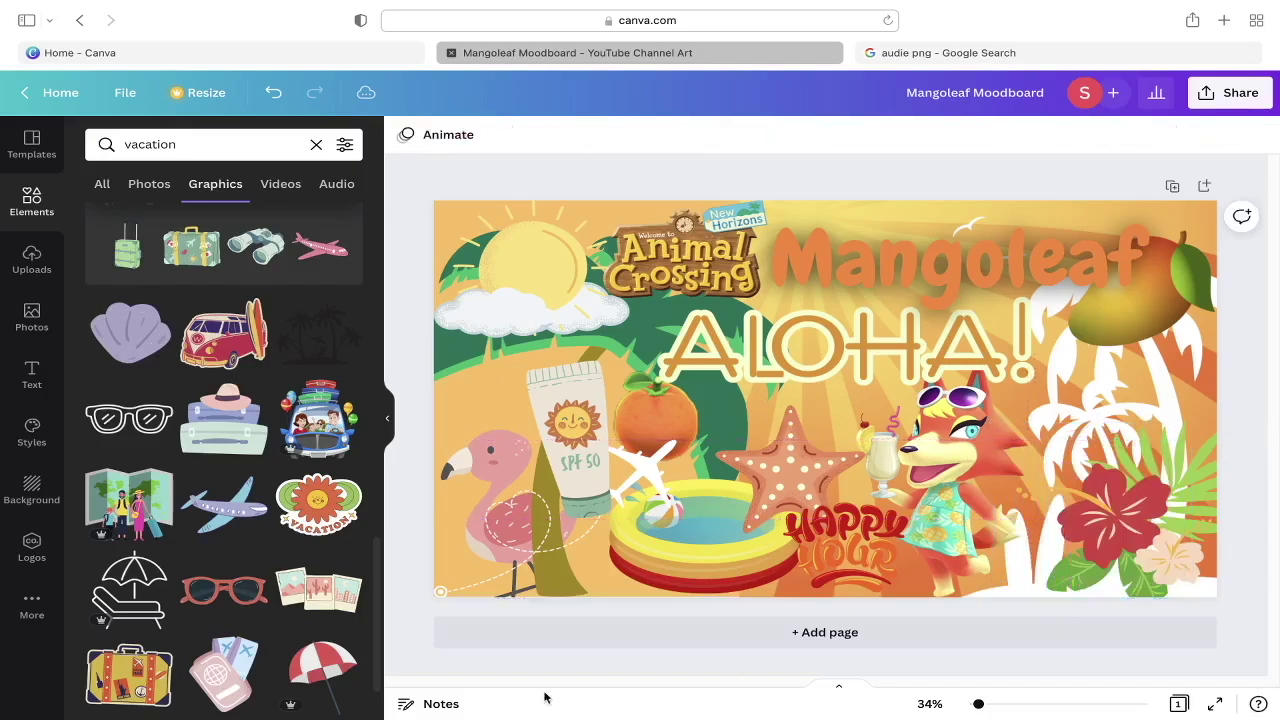
{"action": "scroll", "coordinate": [284, 484], "scroll_direction": "down", "scroll_amount": 3}
{"action": "scroll", "coordinate": [260, 440], "scroll_direction": "down", "scroll_amount": 1}
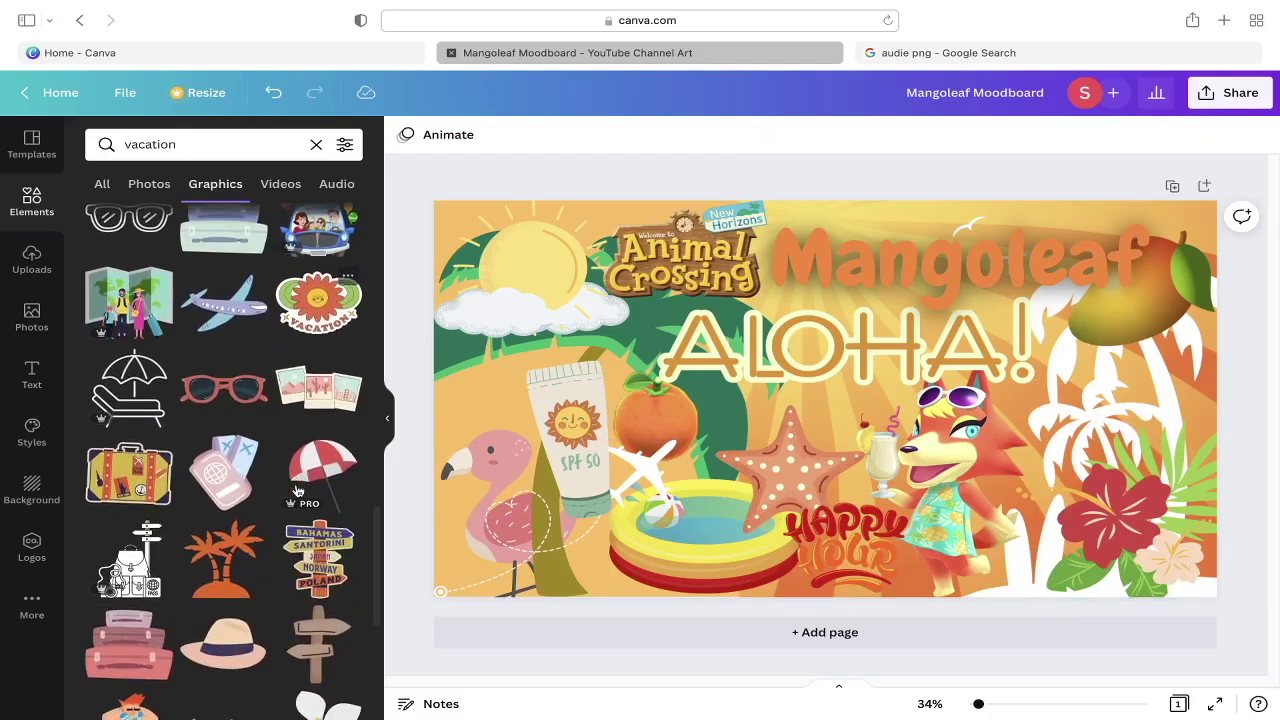
{"action": "scroll", "coordinate": [240, 403], "scroll_direction": "down", "scroll_amount": 5}
{"action": "left_click", "coordinate": [223, 352]}
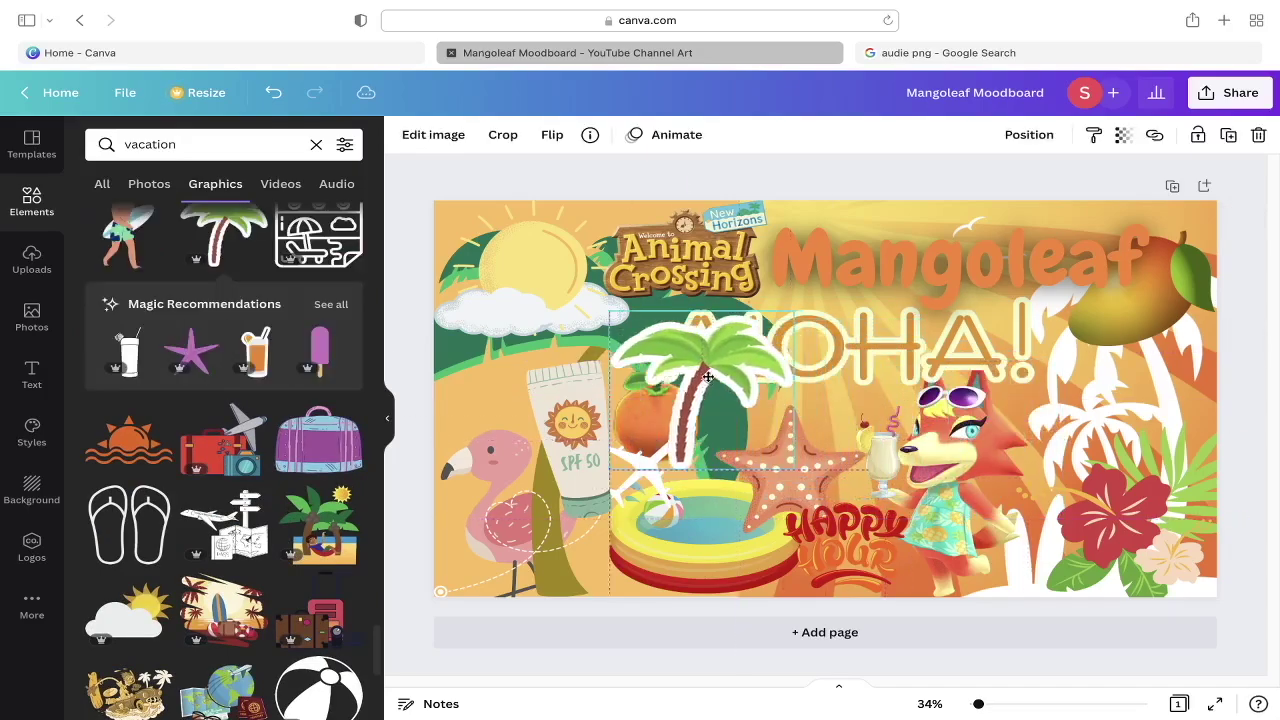
{"action": "left_click_drag", "start_coordinate": [836, 390], "coordinate": [667, 422]}
{"action": "left_click_drag", "start_coordinate": [747, 511], "coordinate": [830, 570]}
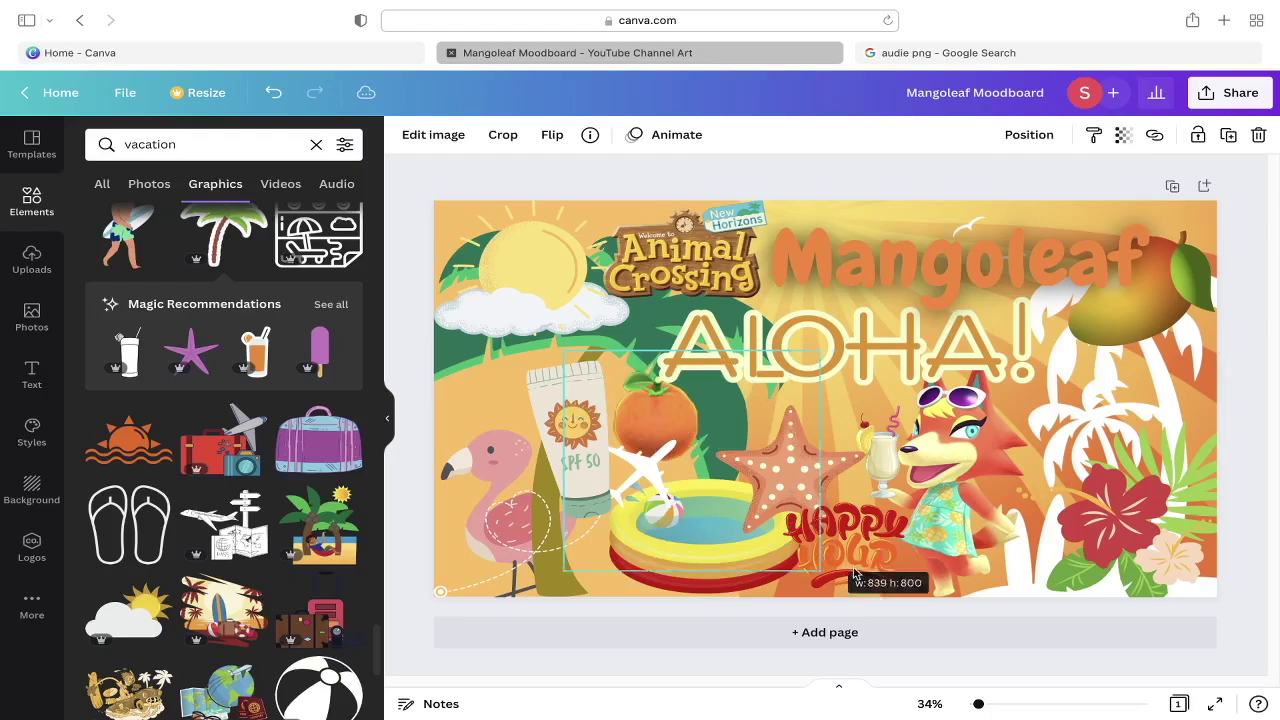
{"action": "mouse_move", "coordinate": [700, 445]}
{"action": "left_mouse_down"}
{"action": "mouse_move", "coordinate": [530, 462]}
{"action": "mouse_move", "coordinate": [1090, 440]}
{"action": "mouse_move", "coordinate": [1109, 450]}
{"action": "left_mouse_up"}
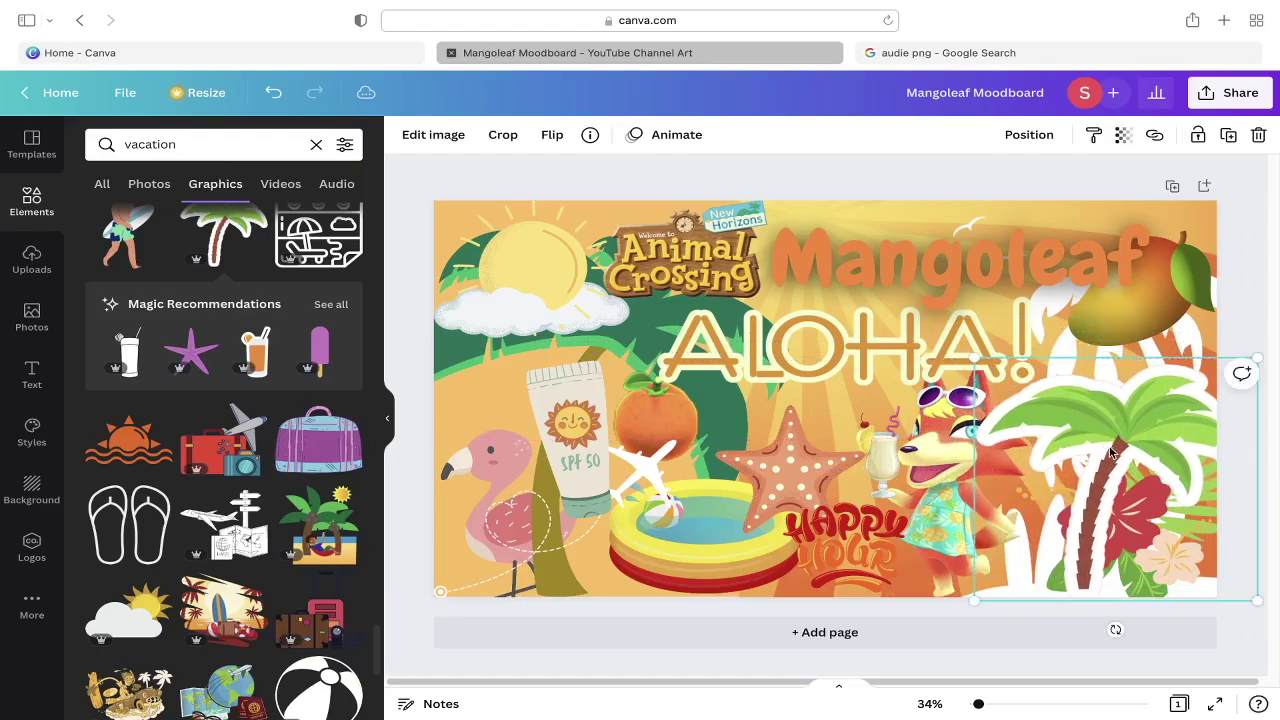
Delete the big left leaf and put the palm tree there, sent to back.
{"action": "left_click", "coordinate": [476, 367]}
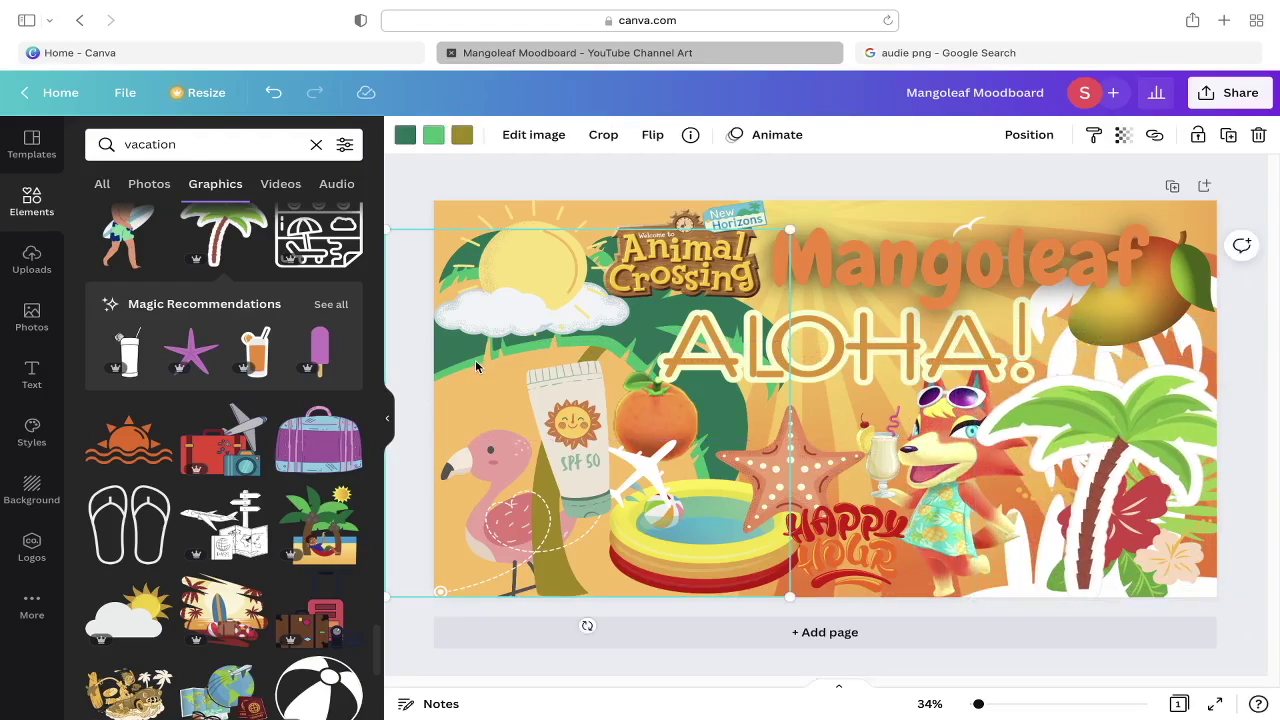
{"action": "key", "text": "Delete"}
{"action": "mouse_move", "coordinate": [1168, 522]}
{"action": "left_mouse_down"}
{"action": "mouse_move", "coordinate": [632, 472]}
{"action": "mouse_move", "coordinate": [612, 367]}
{"action": "left_mouse_up"}
{"action": "right_click", "coordinate": [612, 367]}
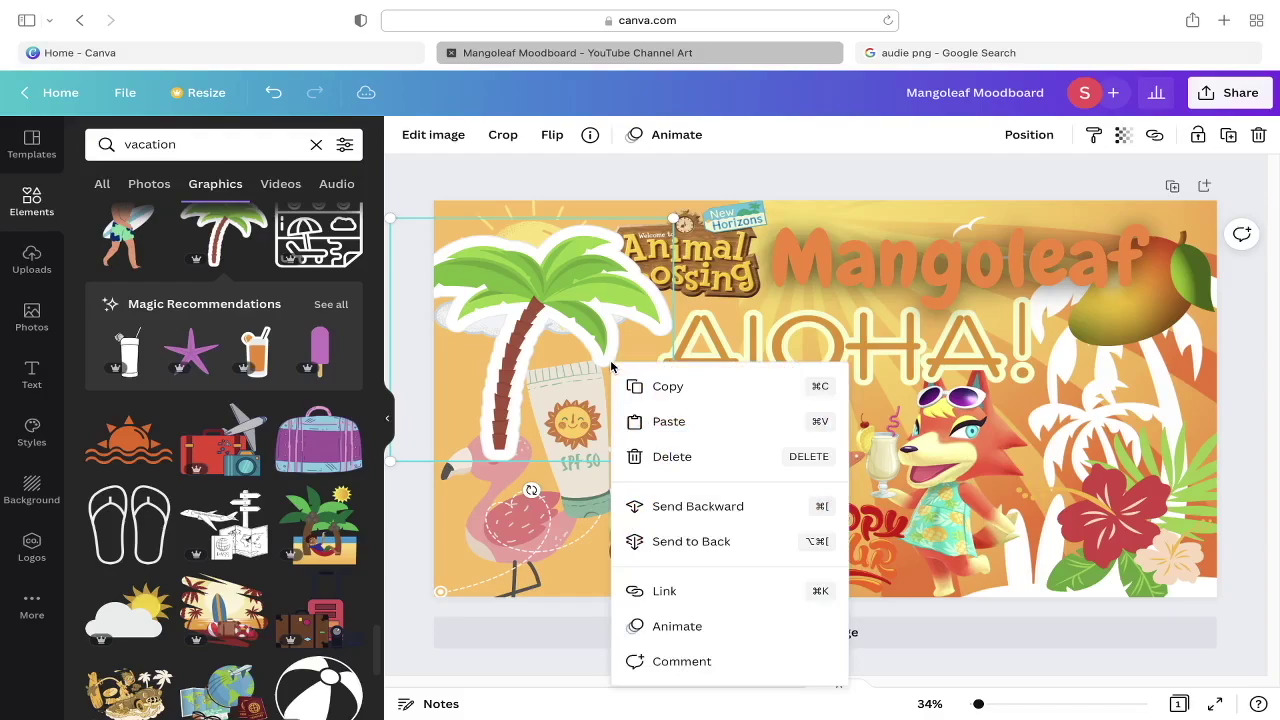
{"action": "left_click", "coordinate": [712, 543]}
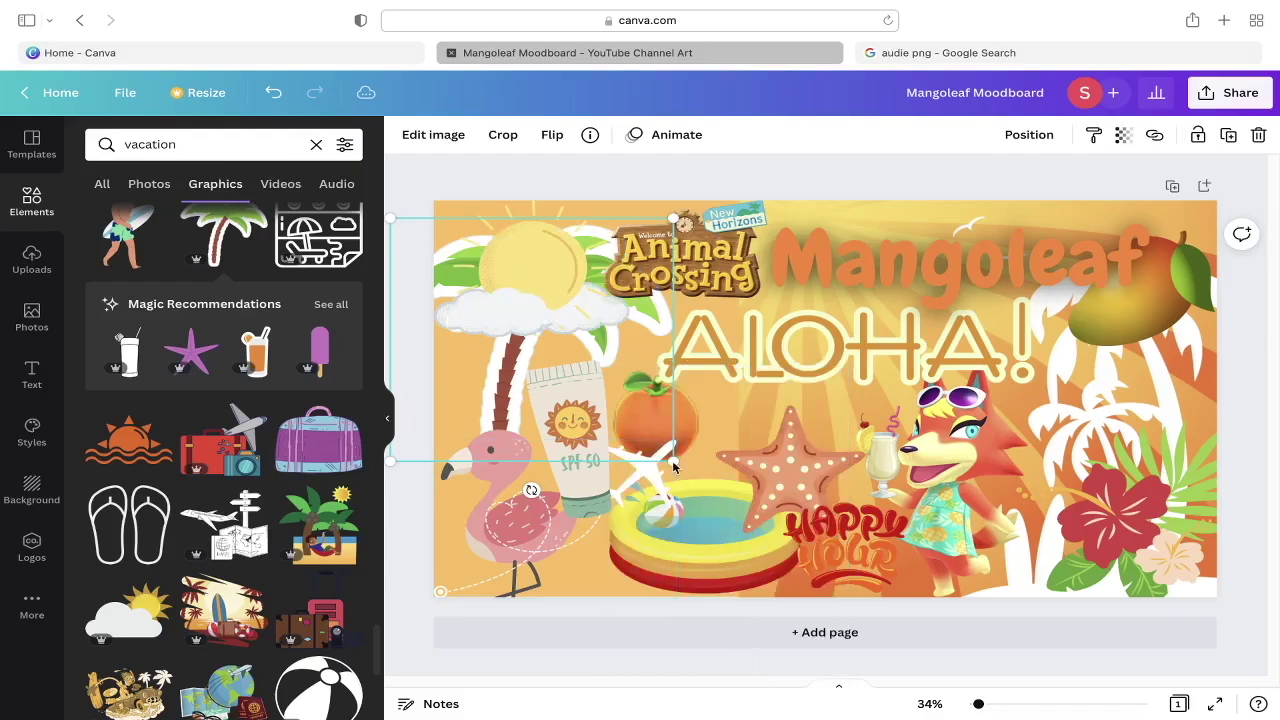
{"action": "left_click_drag", "start_coordinate": [709, 502], "coordinate": [653, 388]}
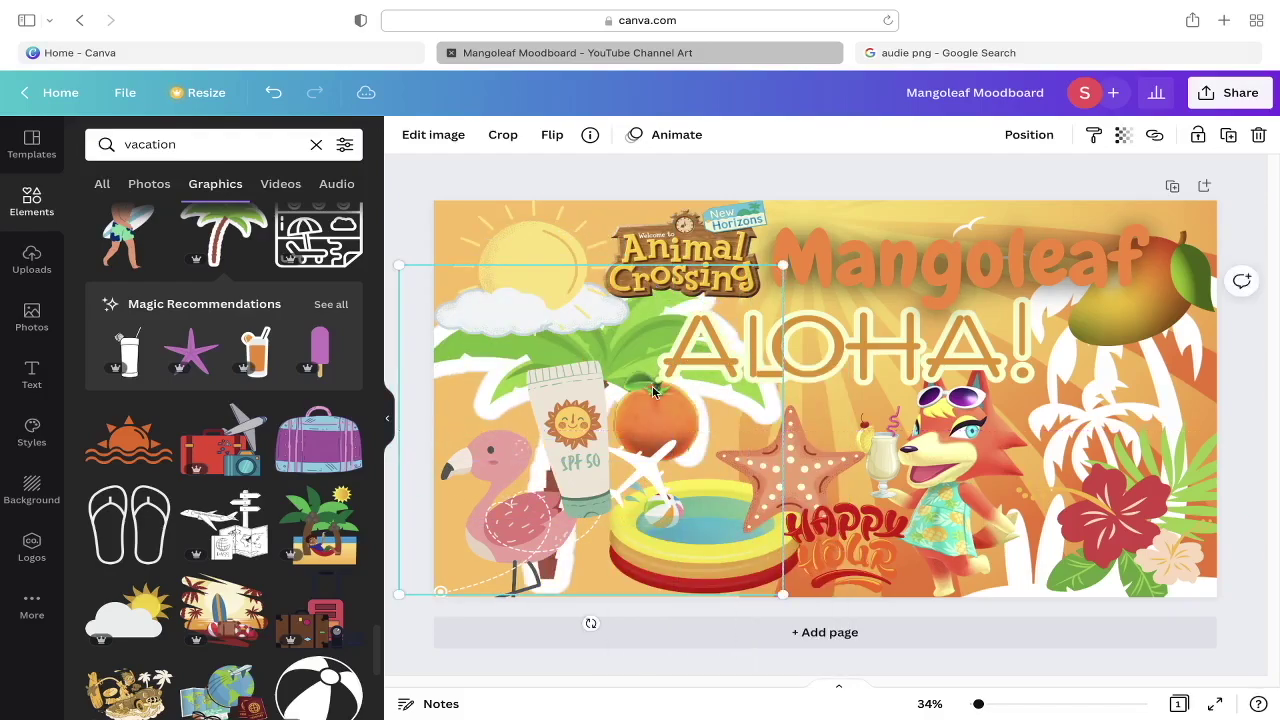
Place an enlarged koala villager in the pool, then shift the flamingo up-left and starfish toward the fox.
{"action": "left_click", "coordinate": [706, 155]}
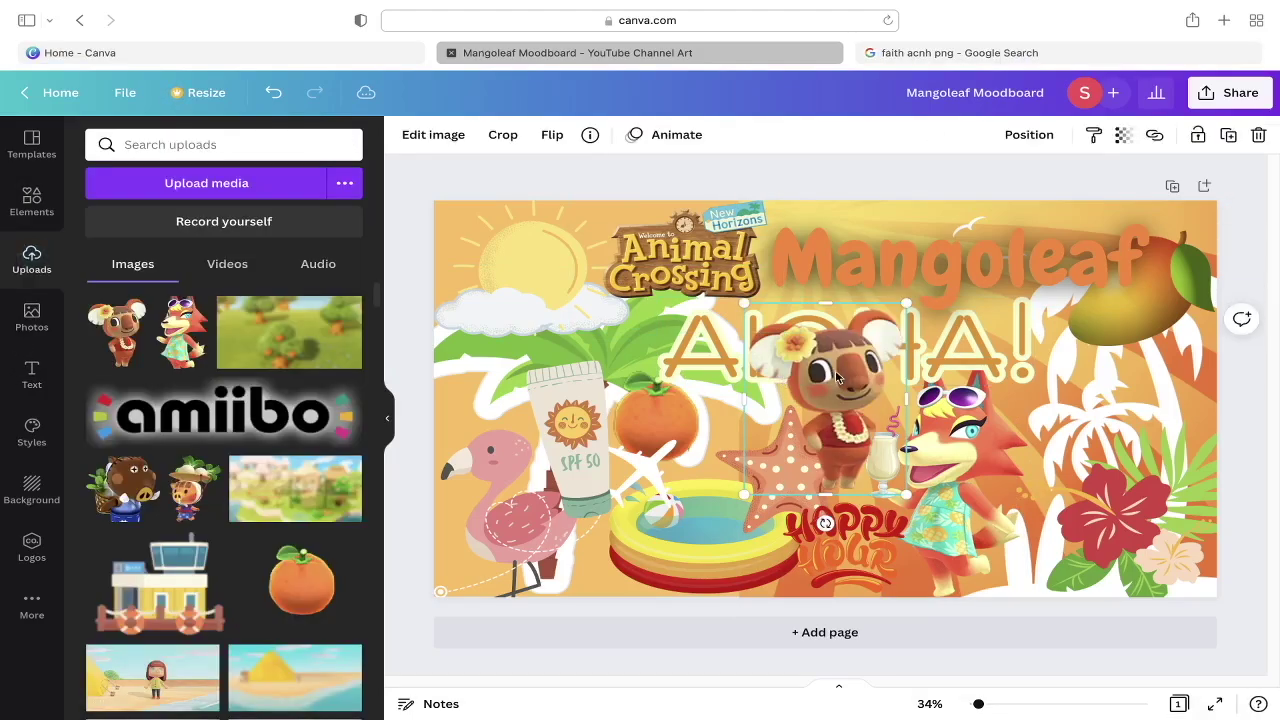
{"action": "mouse_move", "coordinate": [795, 370]}
{"action": "left_mouse_down"}
{"action": "mouse_move", "coordinate": [690, 338]}
{"action": "mouse_move", "coordinate": [589, 454]}
{"action": "left_mouse_up"}
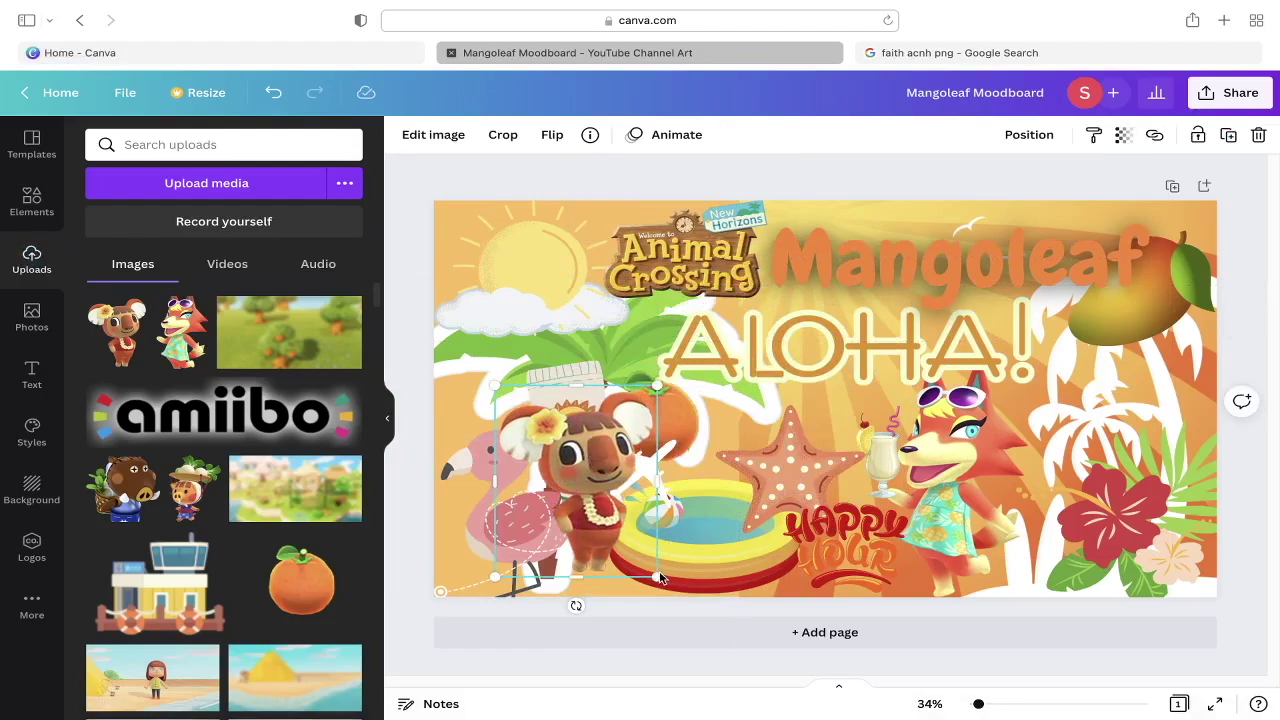
{"action": "left_click_drag", "start_coordinate": [652, 578], "coordinate": [722, 632]}
{"action": "mouse_move", "coordinate": [628, 511]}
{"action": "left_mouse_down"}
{"action": "mouse_move", "coordinate": [790, 480]}
{"action": "mouse_move", "coordinate": [678, 502]}
{"action": "left_mouse_up"}
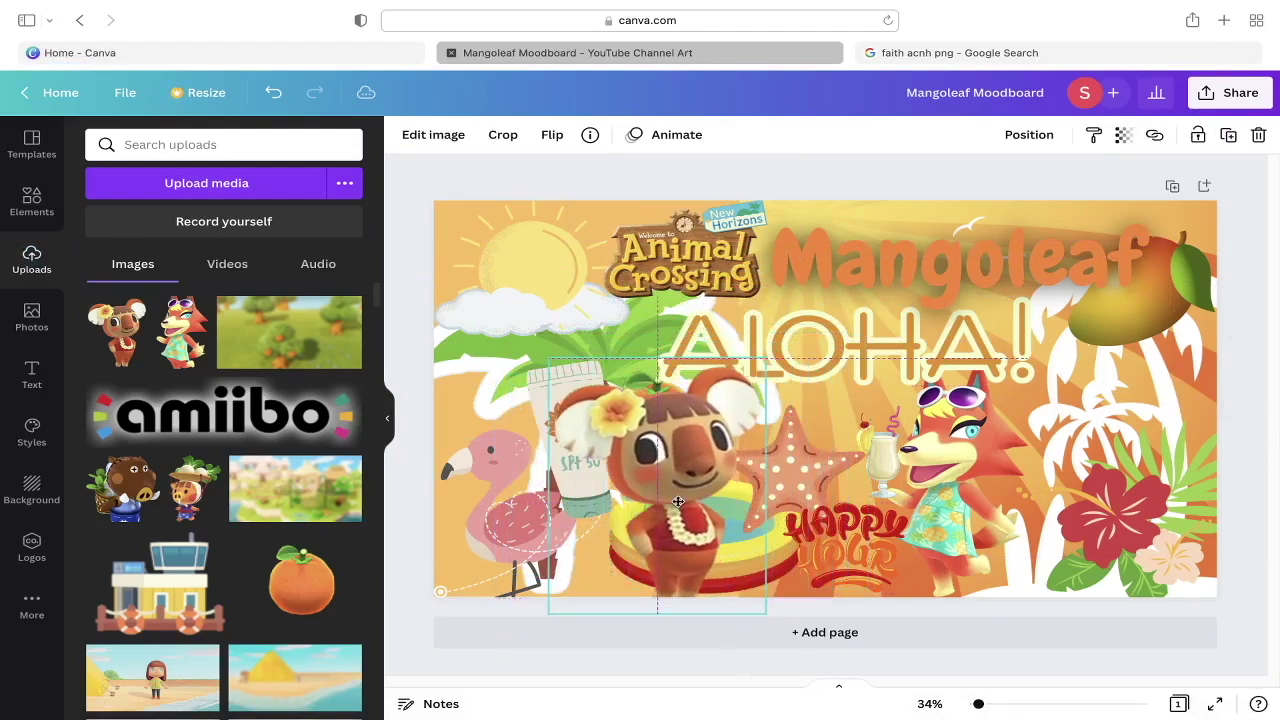
{"action": "left_click_drag", "start_coordinate": [477, 449], "coordinate": [464, 434]}
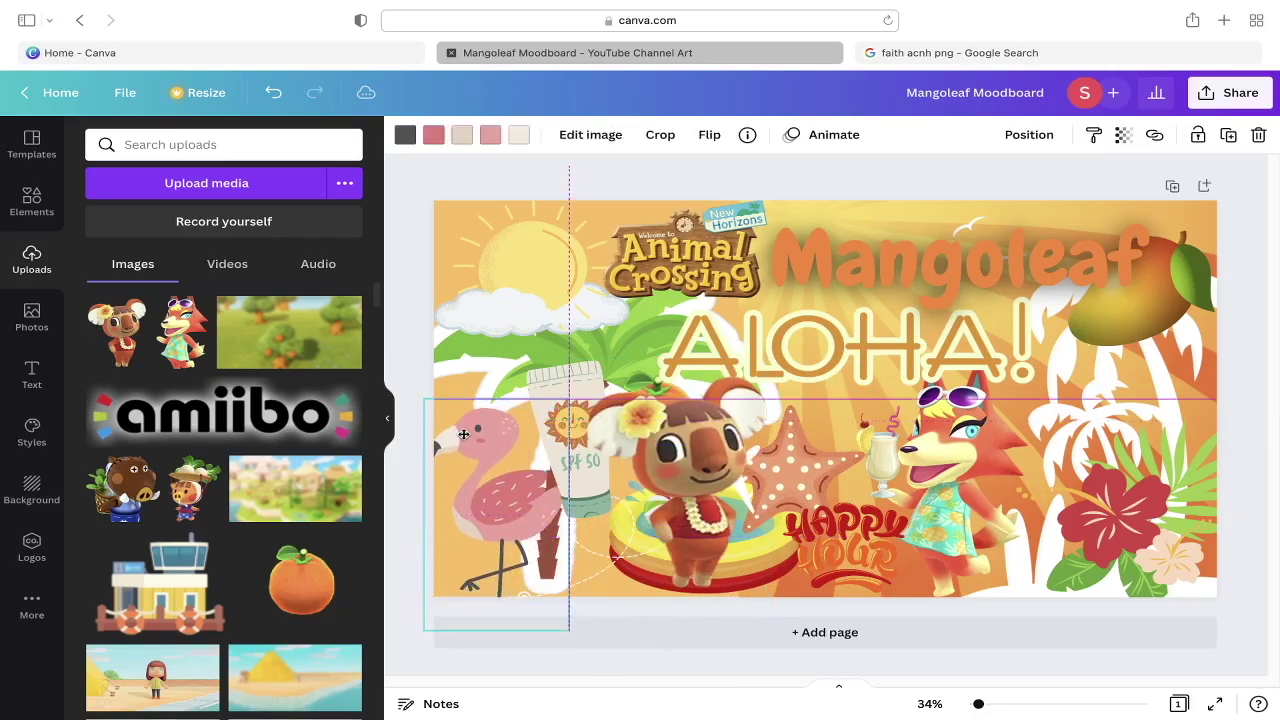
{"action": "mouse_move", "coordinate": [832, 460]}
{"action": "left_mouse_down"}
{"action": "mouse_move", "coordinate": [985, 468]}
{"action": "mouse_move", "coordinate": [837, 464]}
{"action": "mouse_move", "coordinate": [845, 455]}
{"action": "left_mouse_up"}
Search the Elements library for 'summer quote' graphics and browse the results.
{"action": "left_click", "coordinate": [32, 200]}
{"action": "type", "text": "summer q"}
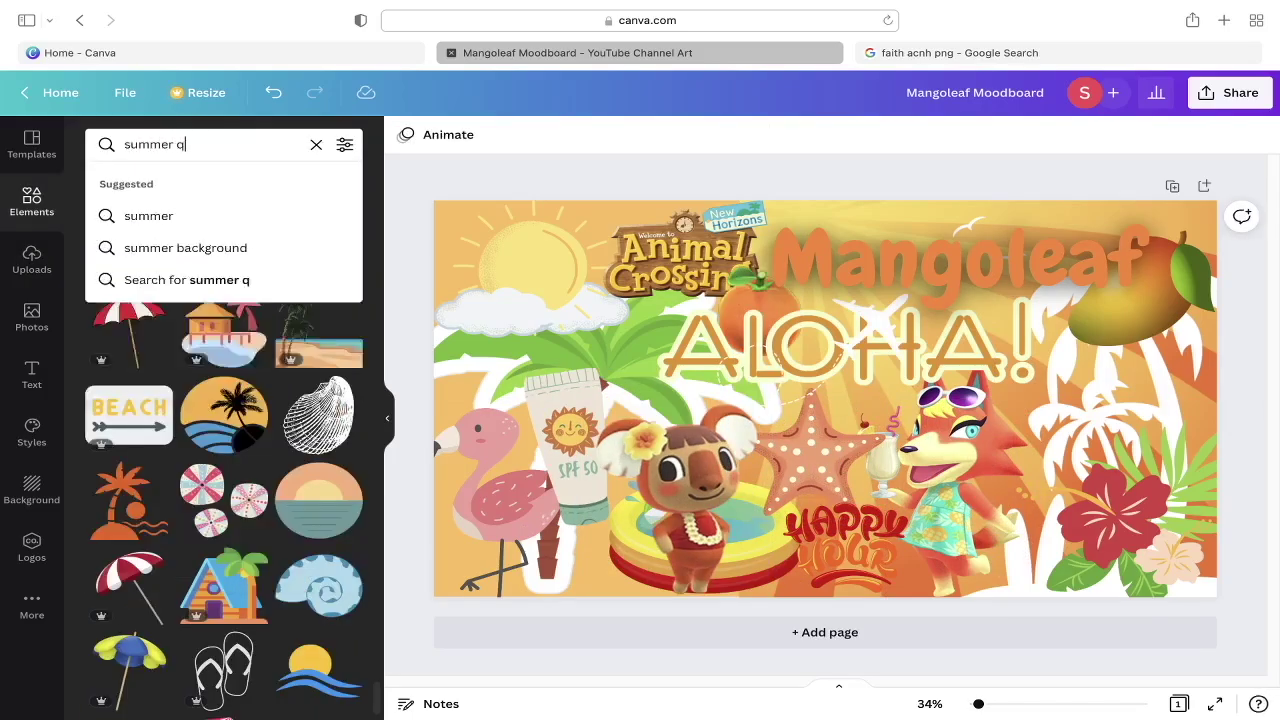
{"action": "type", "text": "uote"}
{"action": "key", "text": "Return"}
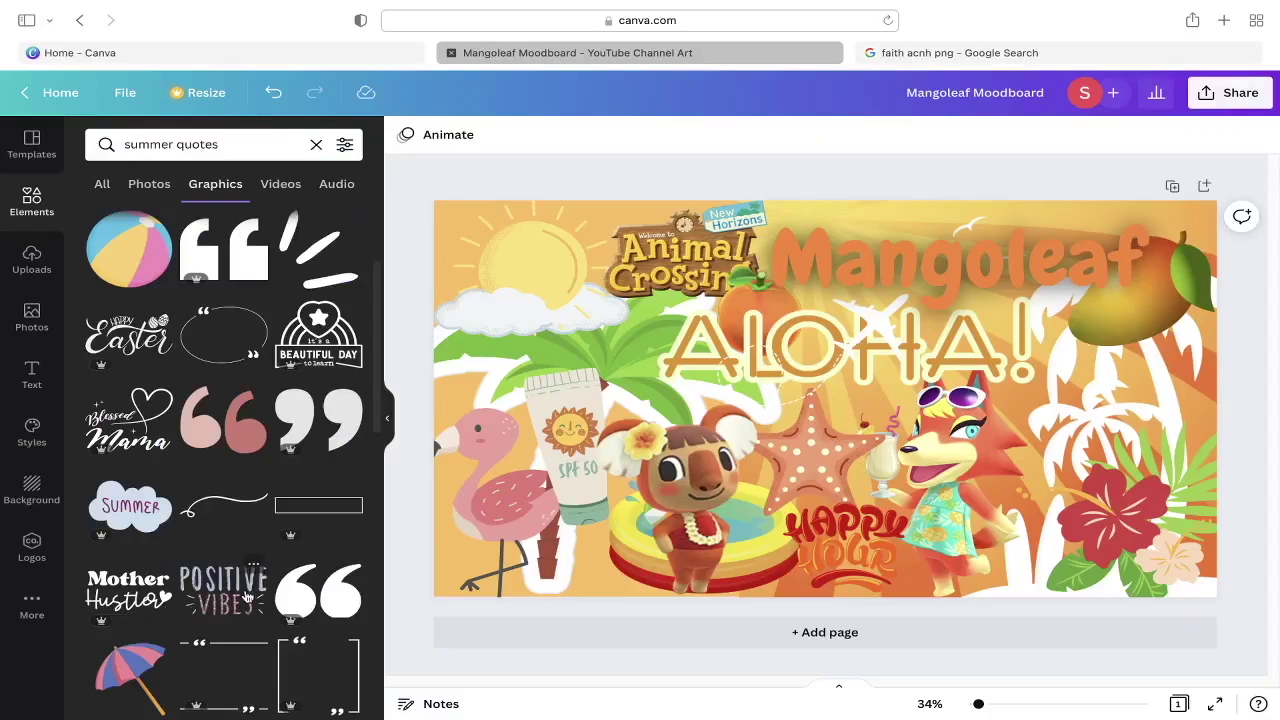
{"action": "scroll", "coordinate": [248, 597], "scroll_direction": "down", "scroll_amount": 10}
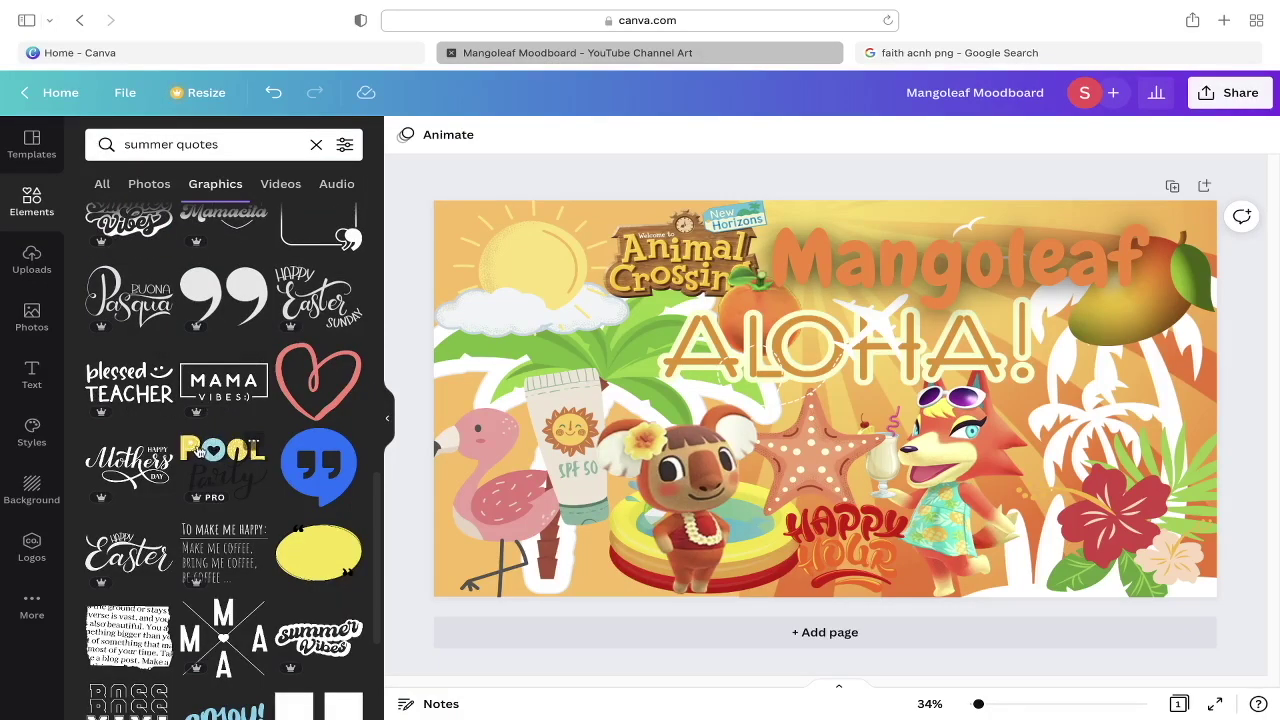
Change the search to 'beach quote' and scroll through the results.
{"action": "double_click", "coordinate": [142, 144]}
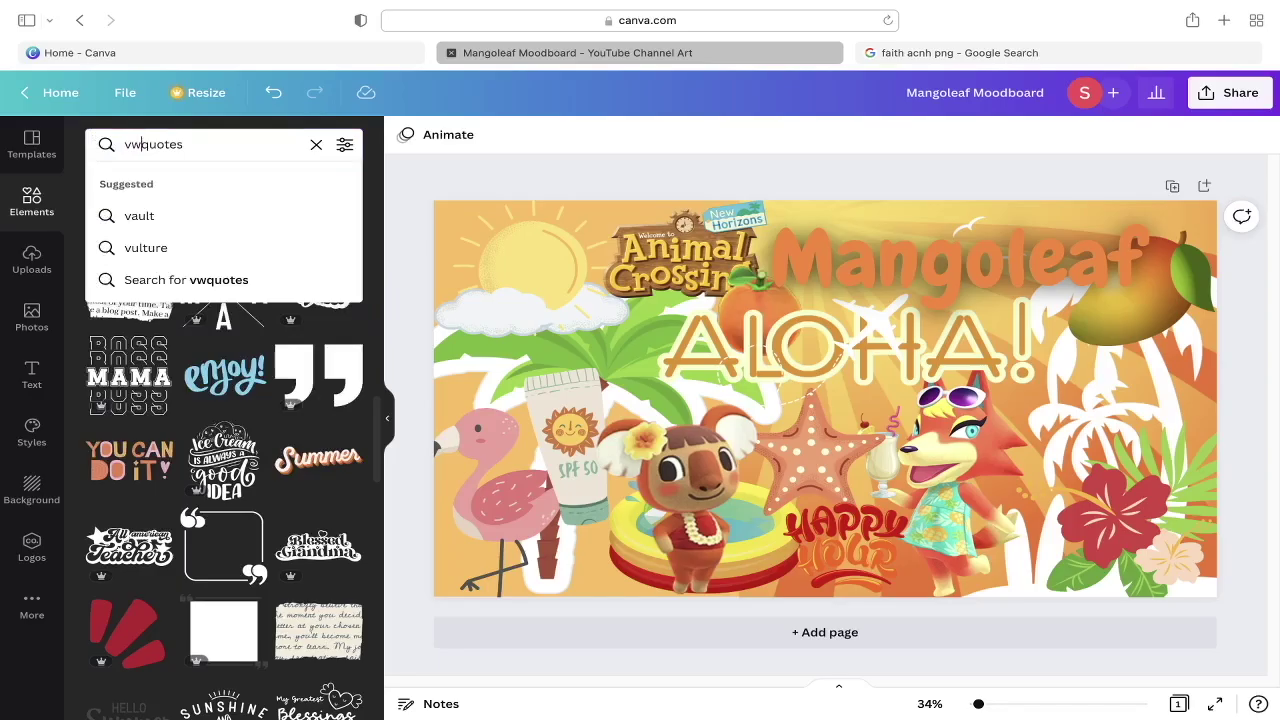
{"action": "type", "text": "beach"}
{"action": "key", "text": "Return"}
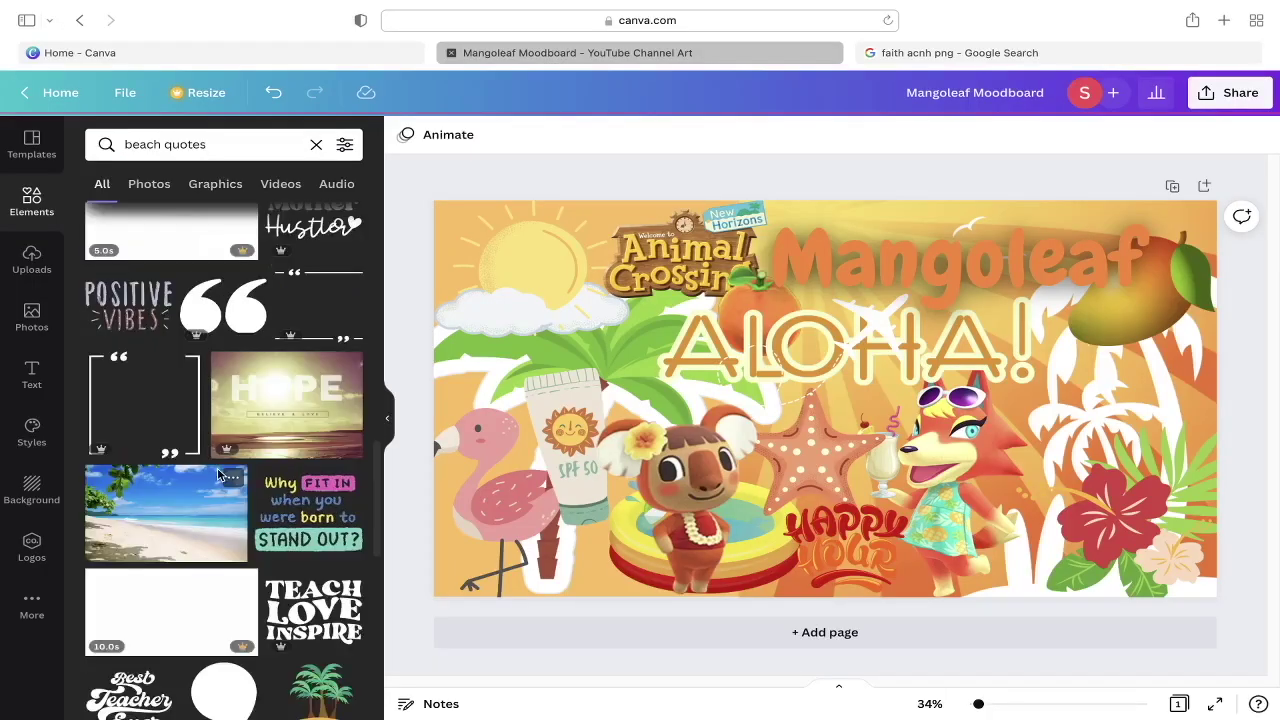
{"action": "scroll", "coordinate": [220, 476], "scroll_direction": "down", "scroll_amount": 5}
{"action": "scroll", "coordinate": [220, 476], "scroll_direction": "down", "scroll_amount": 5}
{"action": "scroll", "coordinate": [220, 476], "scroll_direction": "down", "scroll_amount": 5}
{"action": "scroll", "coordinate": [220, 476], "scroll_direction": "down", "scroll_amount": 5}
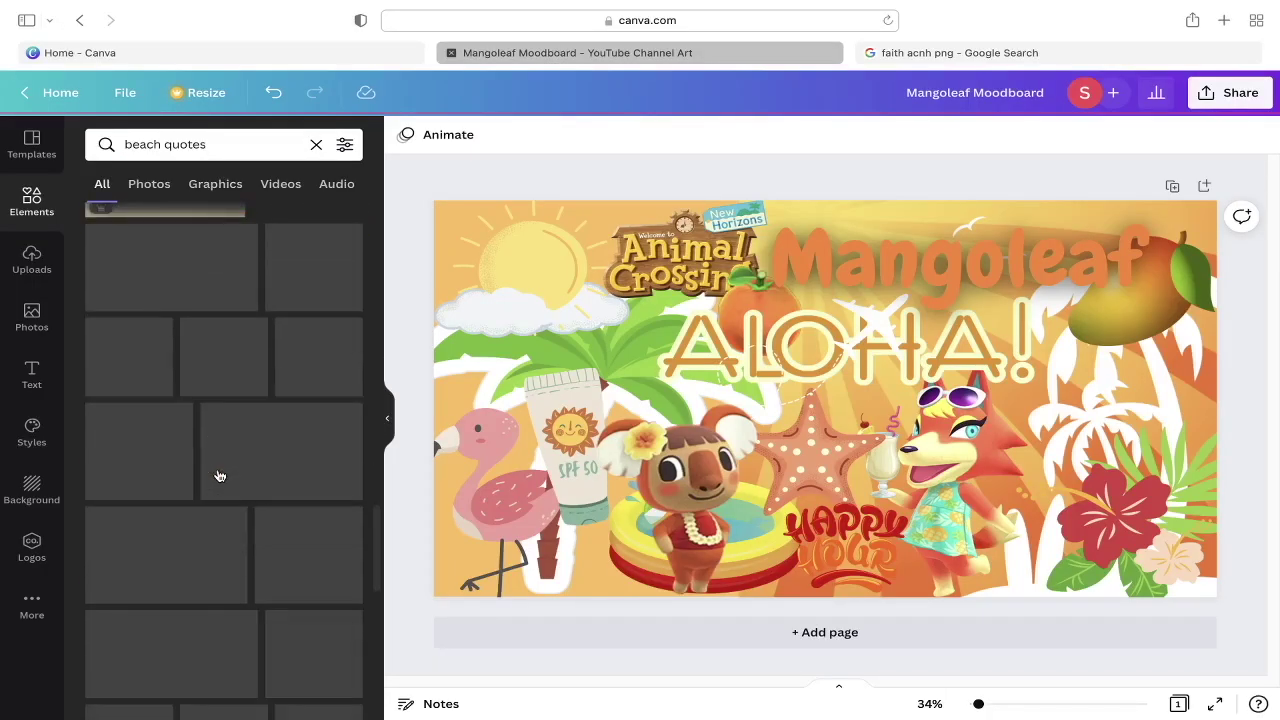
Search 'summer vibes', add the ice-cream sticker group to the page, then delete it.
{"action": "triple_click", "coordinate": [209, 146]}
{"action": "type", "text": "summer vibes"}
{"action": "key", "text": "Return"}
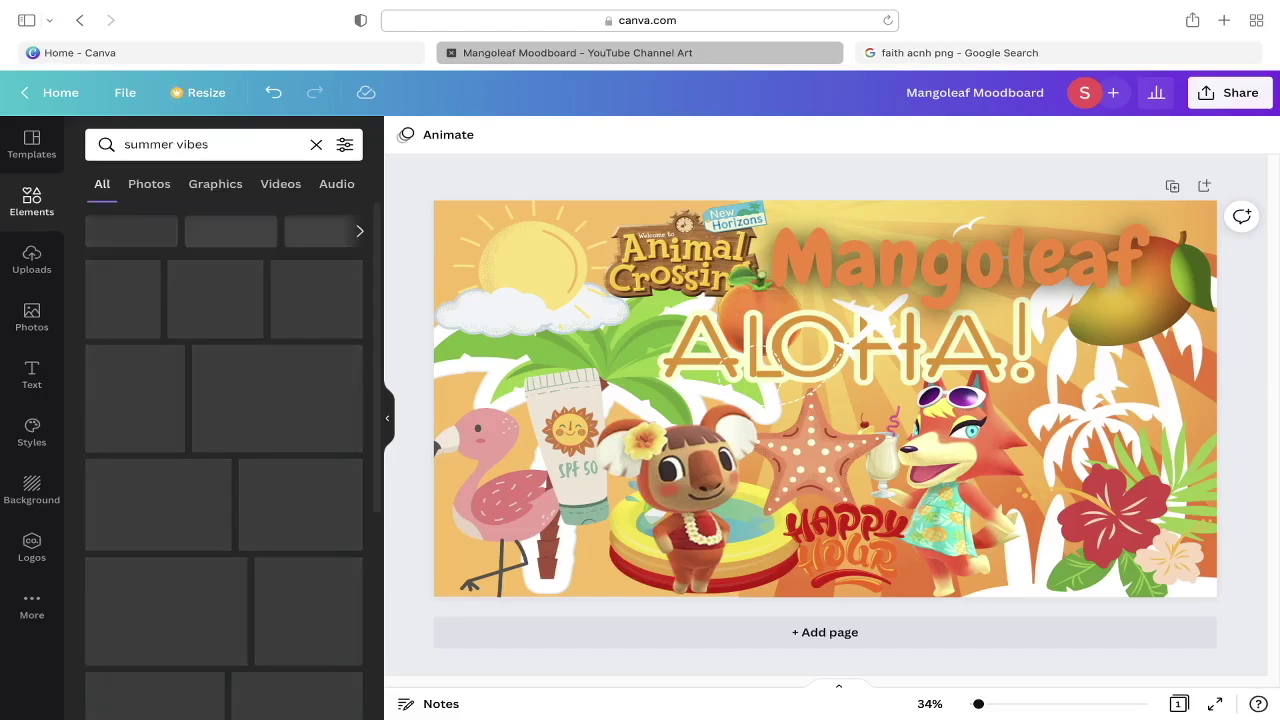
{"action": "left_click_drag", "start_coordinate": [128, 255], "coordinate": [819, 390]}
{"action": "left_click_drag", "start_coordinate": [786, 461], "coordinate": [786, 580]}
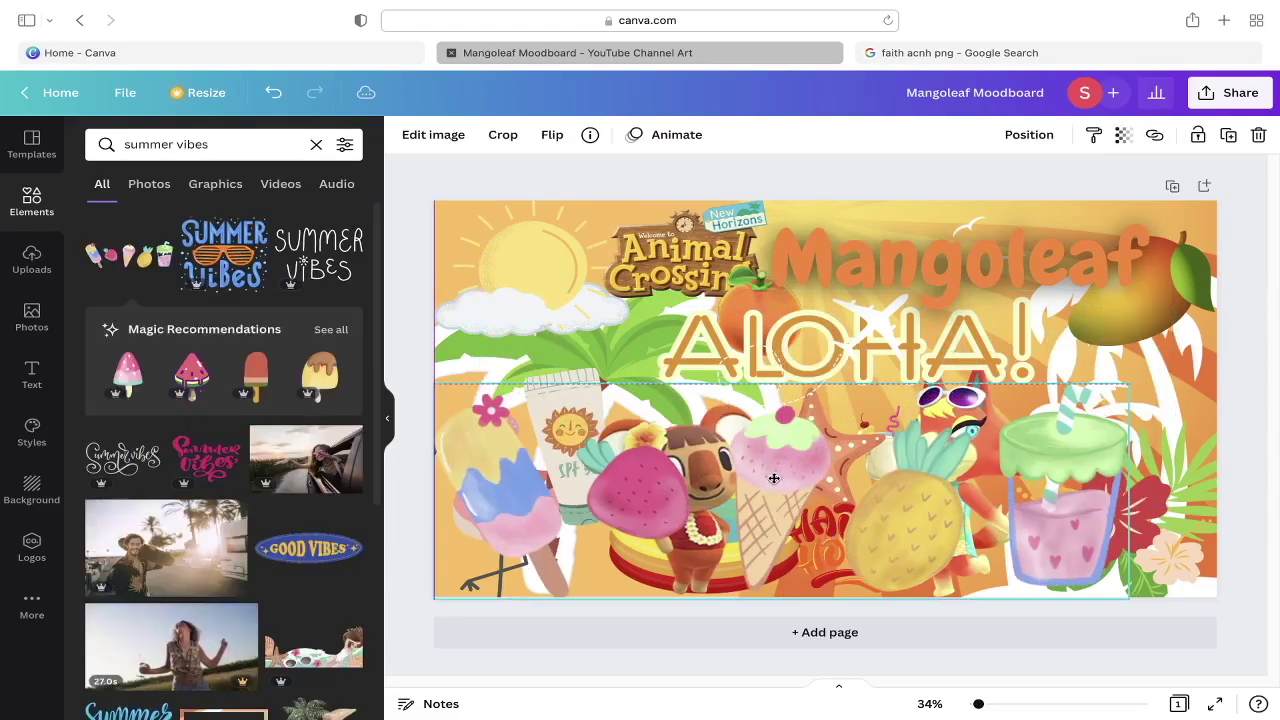
{"action": "key", "text": "Delete"}
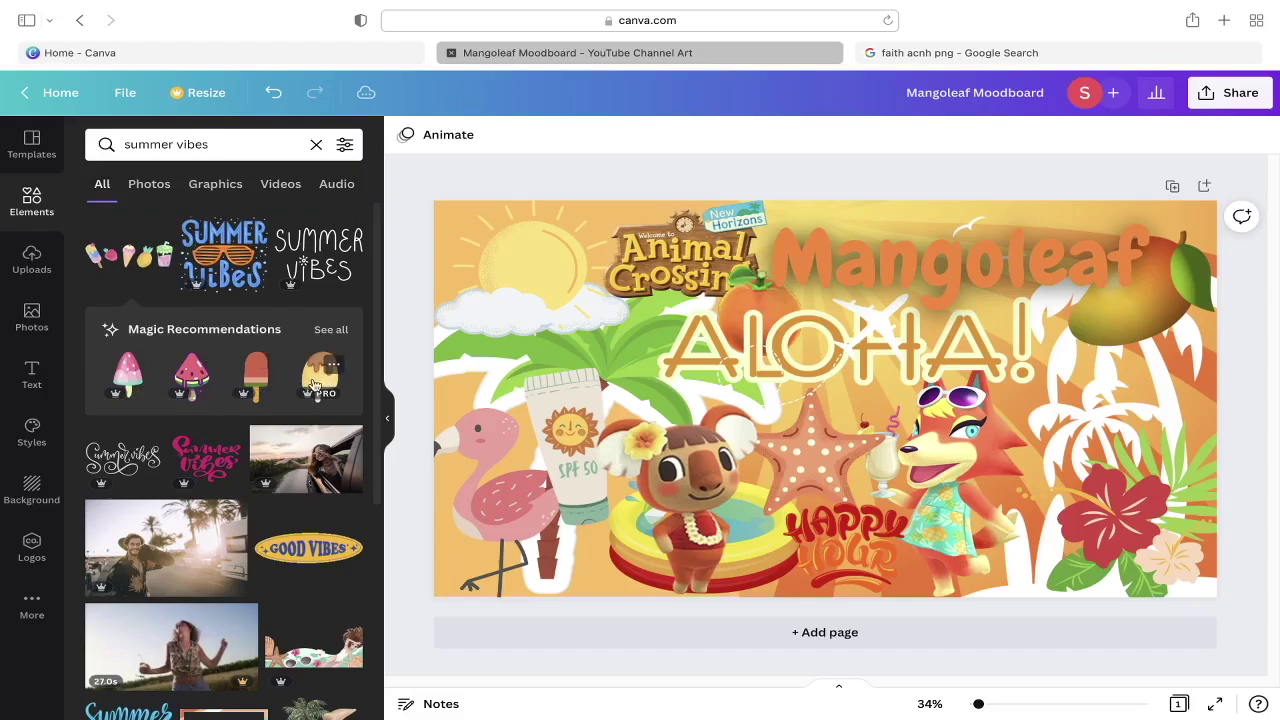
Add the orange-slice popsicle sticker from the full Magic Recommendations list.
{"action": "left_click", "coordinate": [331, 331]}
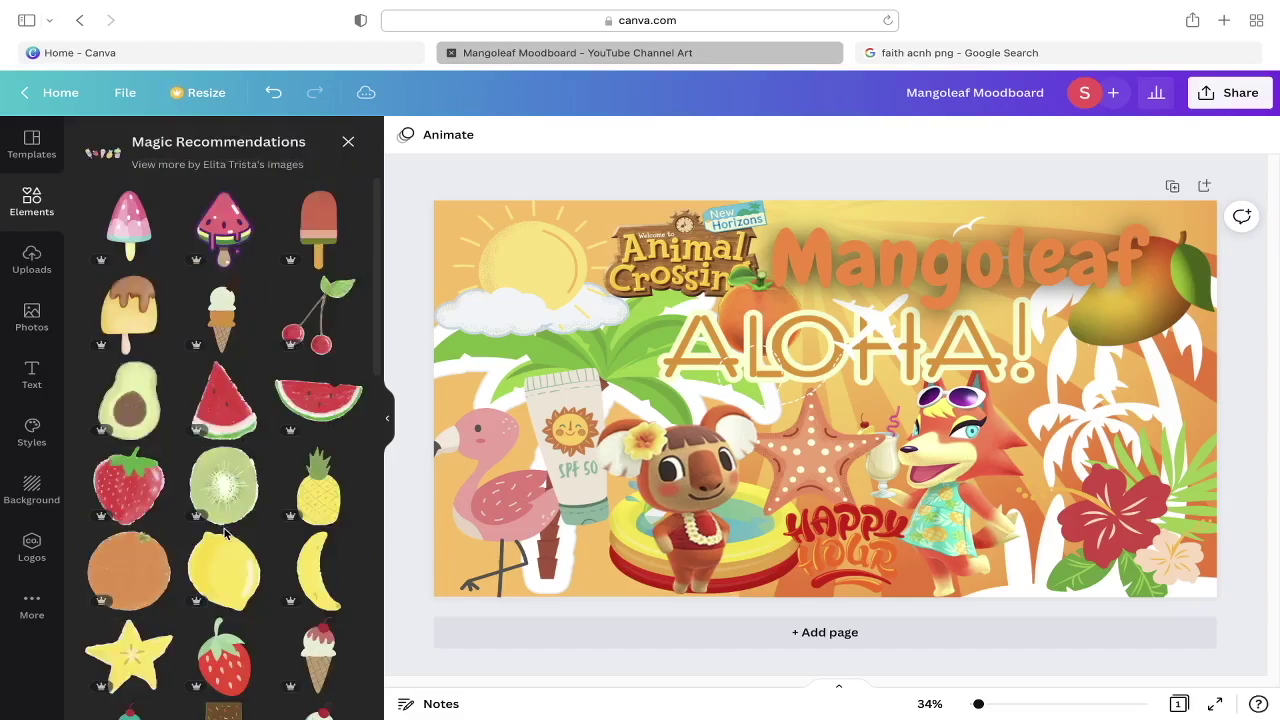
{"action": "scroll", "coordinate": [226, 535], "scroll_direction": "down", "scroll_amount": 3}
{"action": "scroll", "coordinate": [226, 535], "scroll_direction": "down", "scroll_amount": 1}
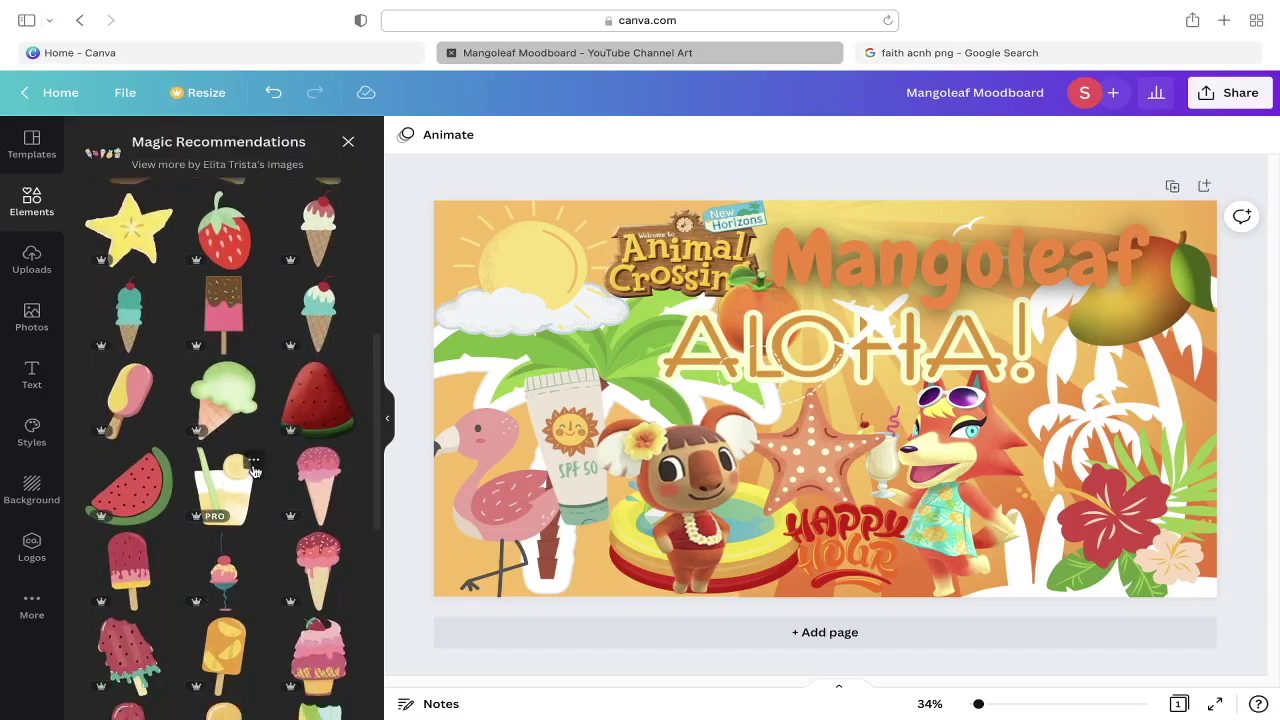
{"action": "scroll", "coordinate": [172, 487], "scroll_direction": "down", "scroll_amount": 4}
{"action": "left_click", "coordinate": [224, 296]}
{"action": "left_click_drag", "start_coordinate": [769, 414], "coordinate": [559, 460]}
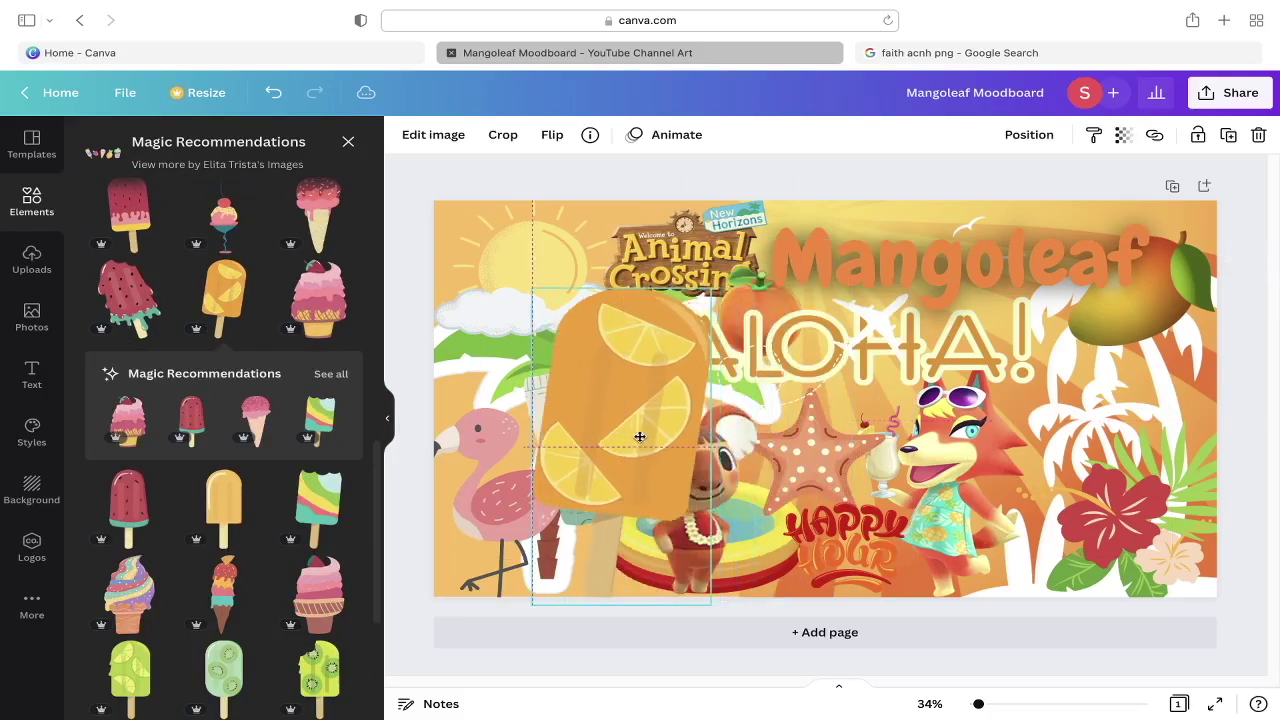
Shrink the popsicle and place it beside the fox, just above the red hibiscus.
{"action": "left_click_drag", "start_coordinate": [704, 608], "coordinate": [592, 508]}
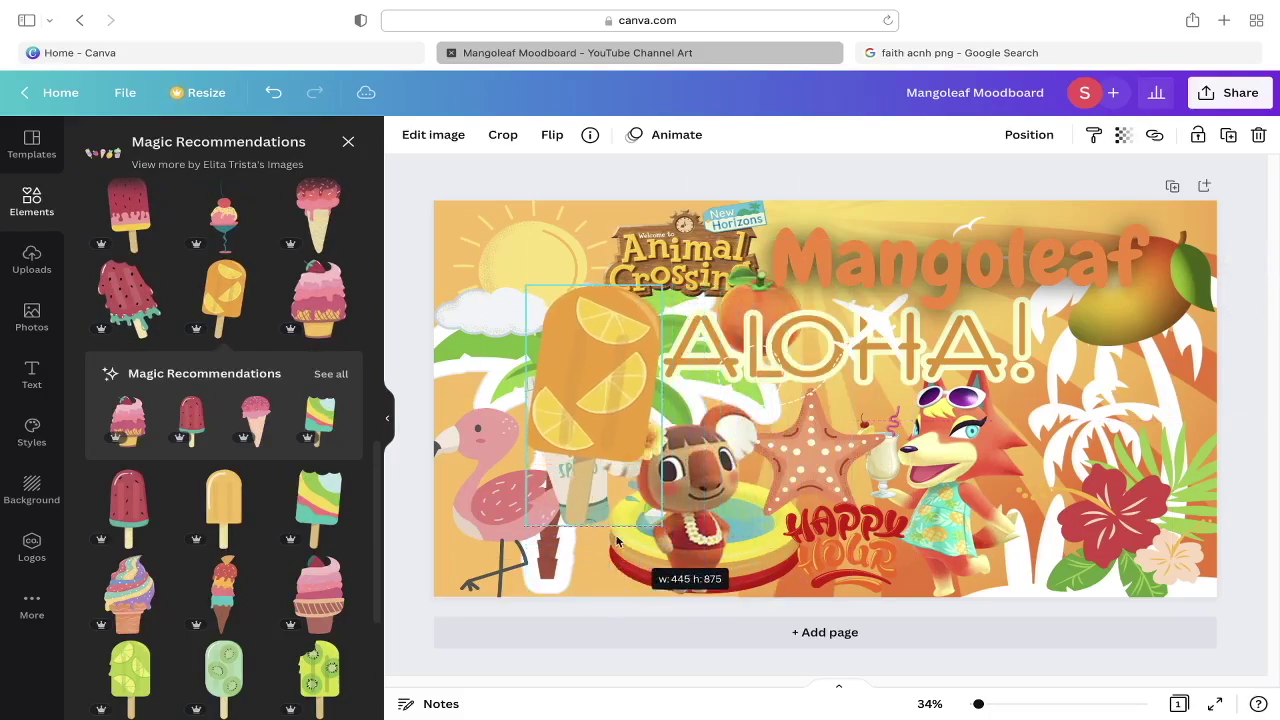
{"action": "left_click_drag", "start_coordinate": [557, 403], "coordinate": [724, 516]}
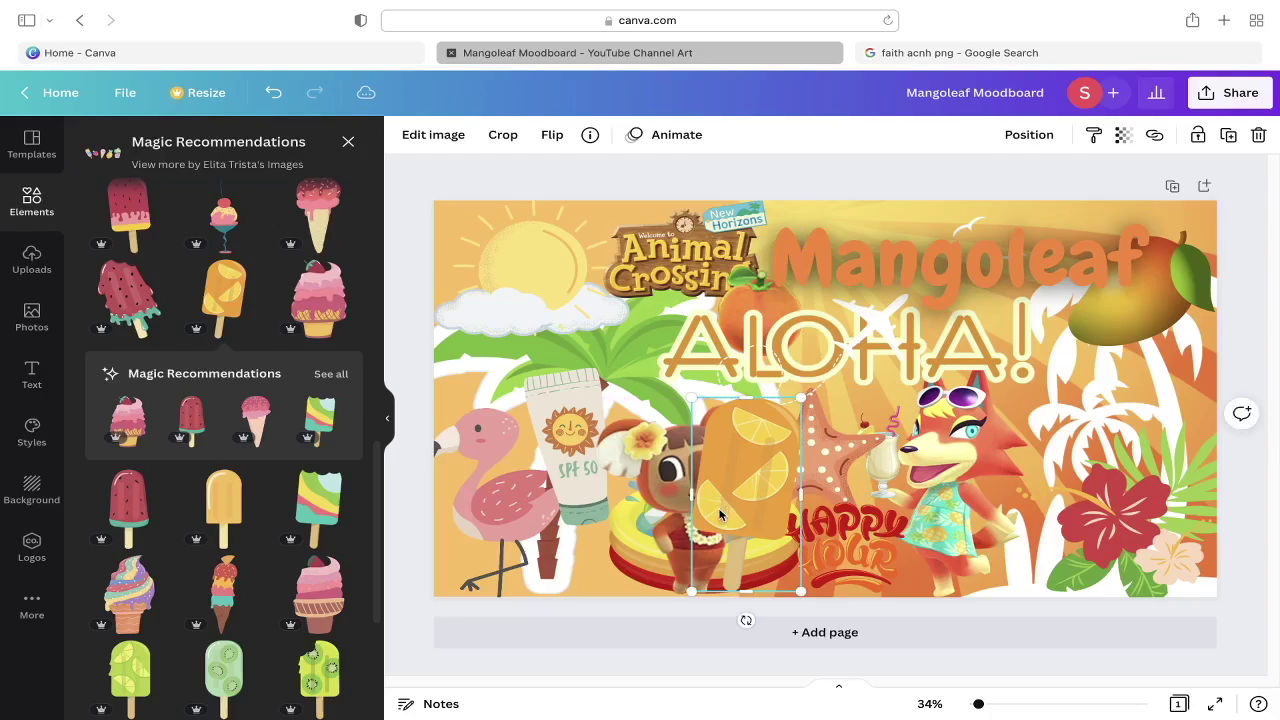
{"action": "left_click_drag", "start_coordinate": [801, 593], "coordinate": [770, 555]}
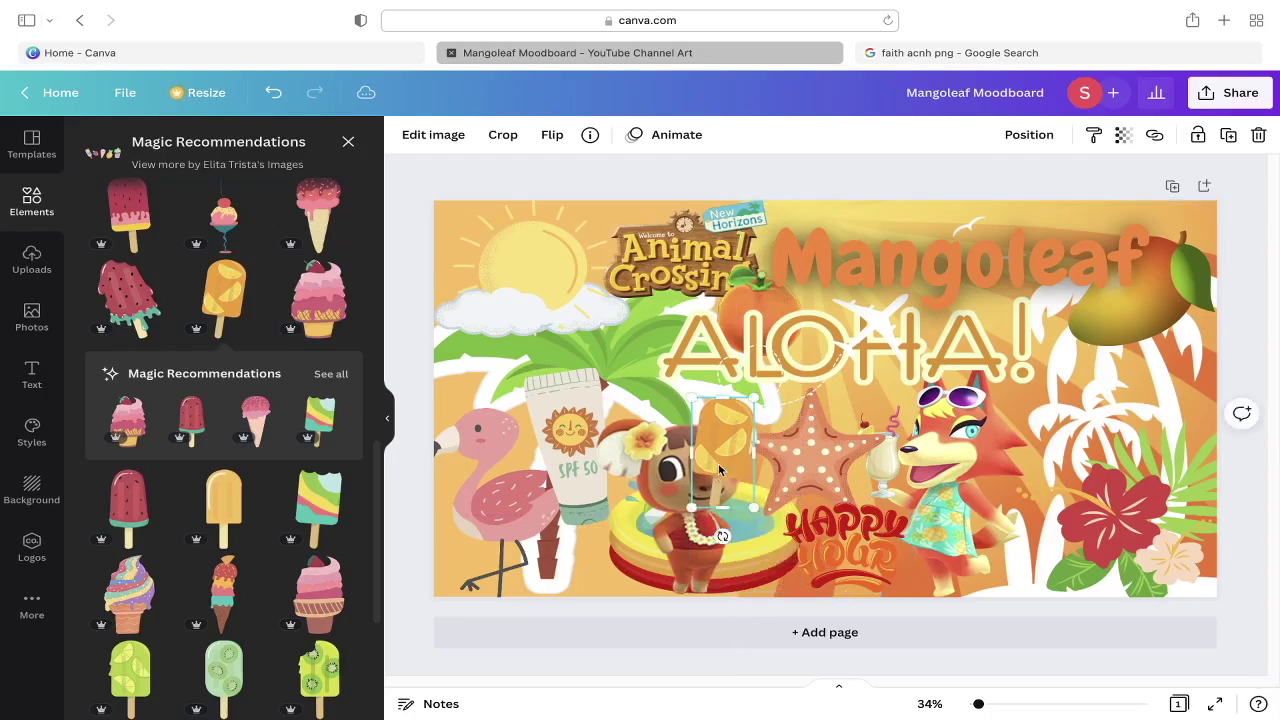
{"action": "left_click_drag", "start_coordinate": [735, 475], "coordinate": [1046, 487]}
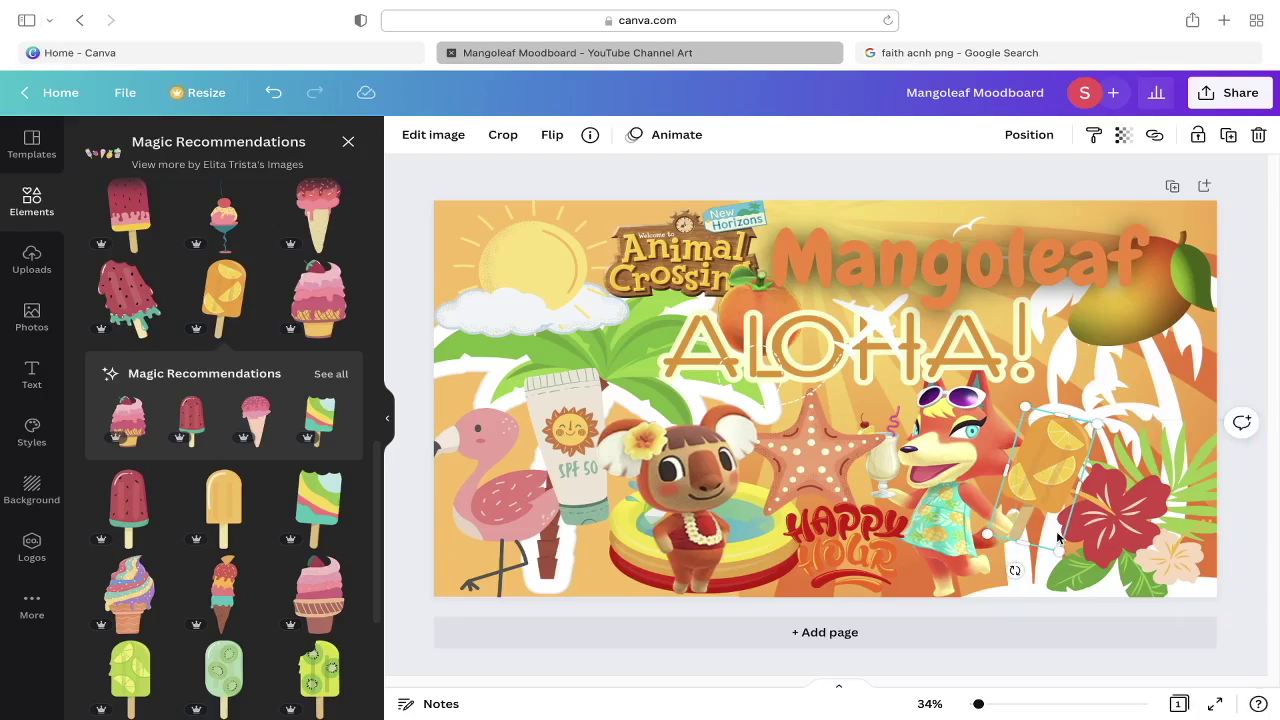
{"action": "left_click_drag", "start_coordinate": [1058, 551], "coordinate": [1045, 491]}
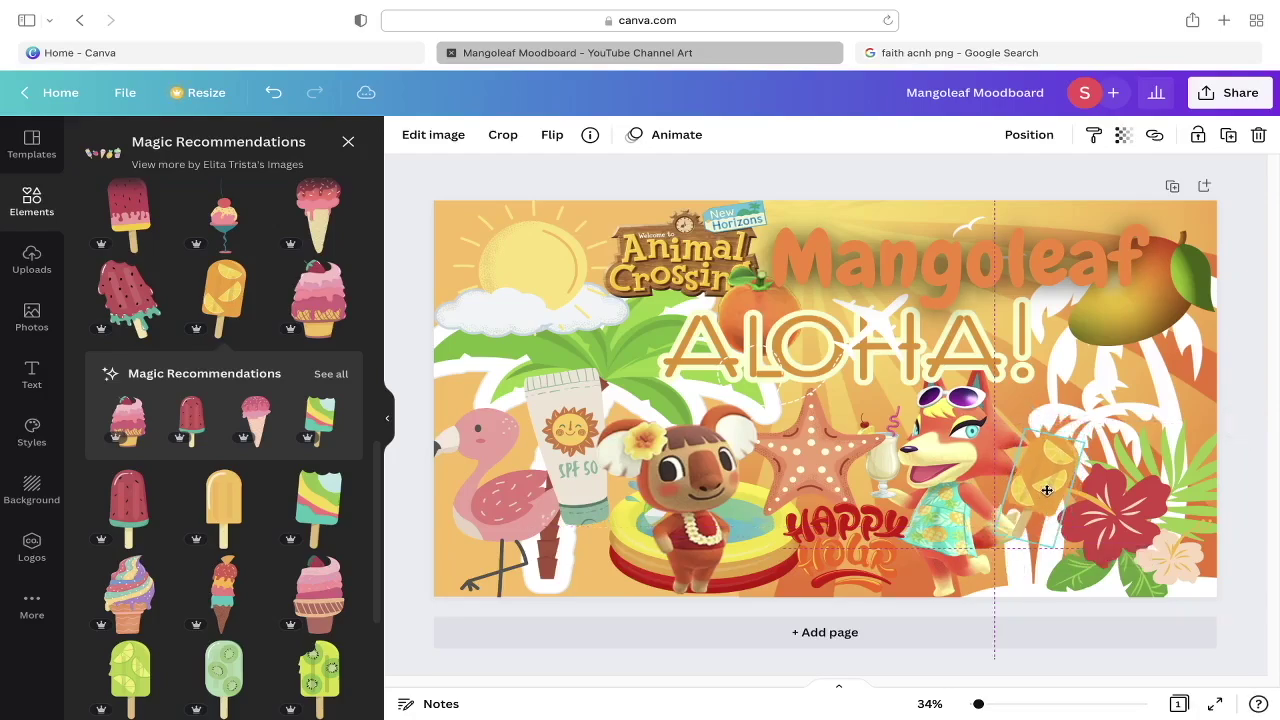
{"action": "left_click", "coordinate": [1000, 182]}
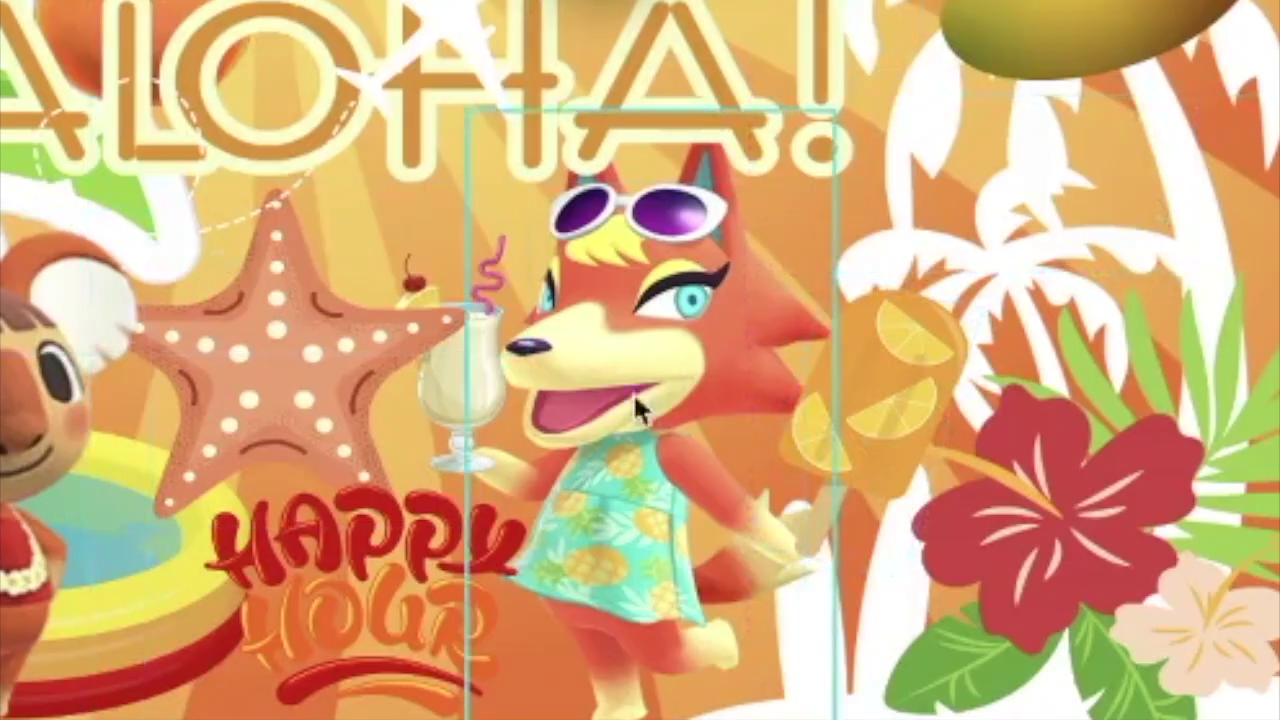